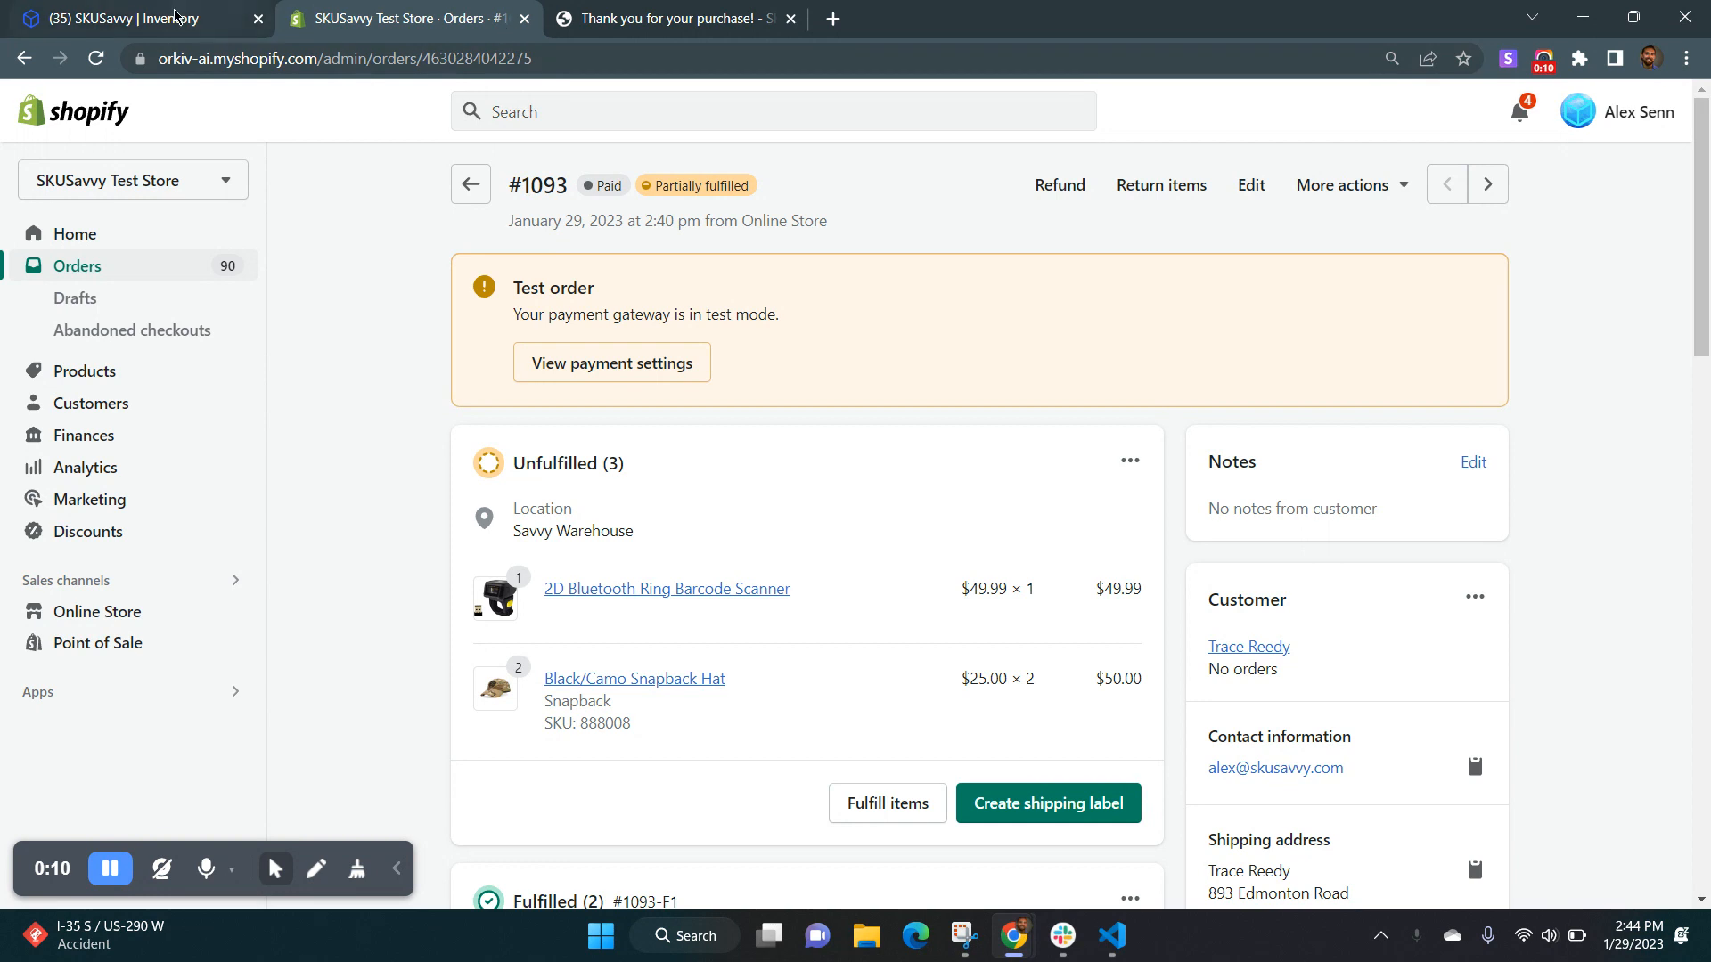
# Review the unfulfilled and fulfilled items and their warehouse locations in the partially fulfilled Shopify order.
pyautogui.click(407, 19)
pyautogui.scroll(-8, 725, 451)
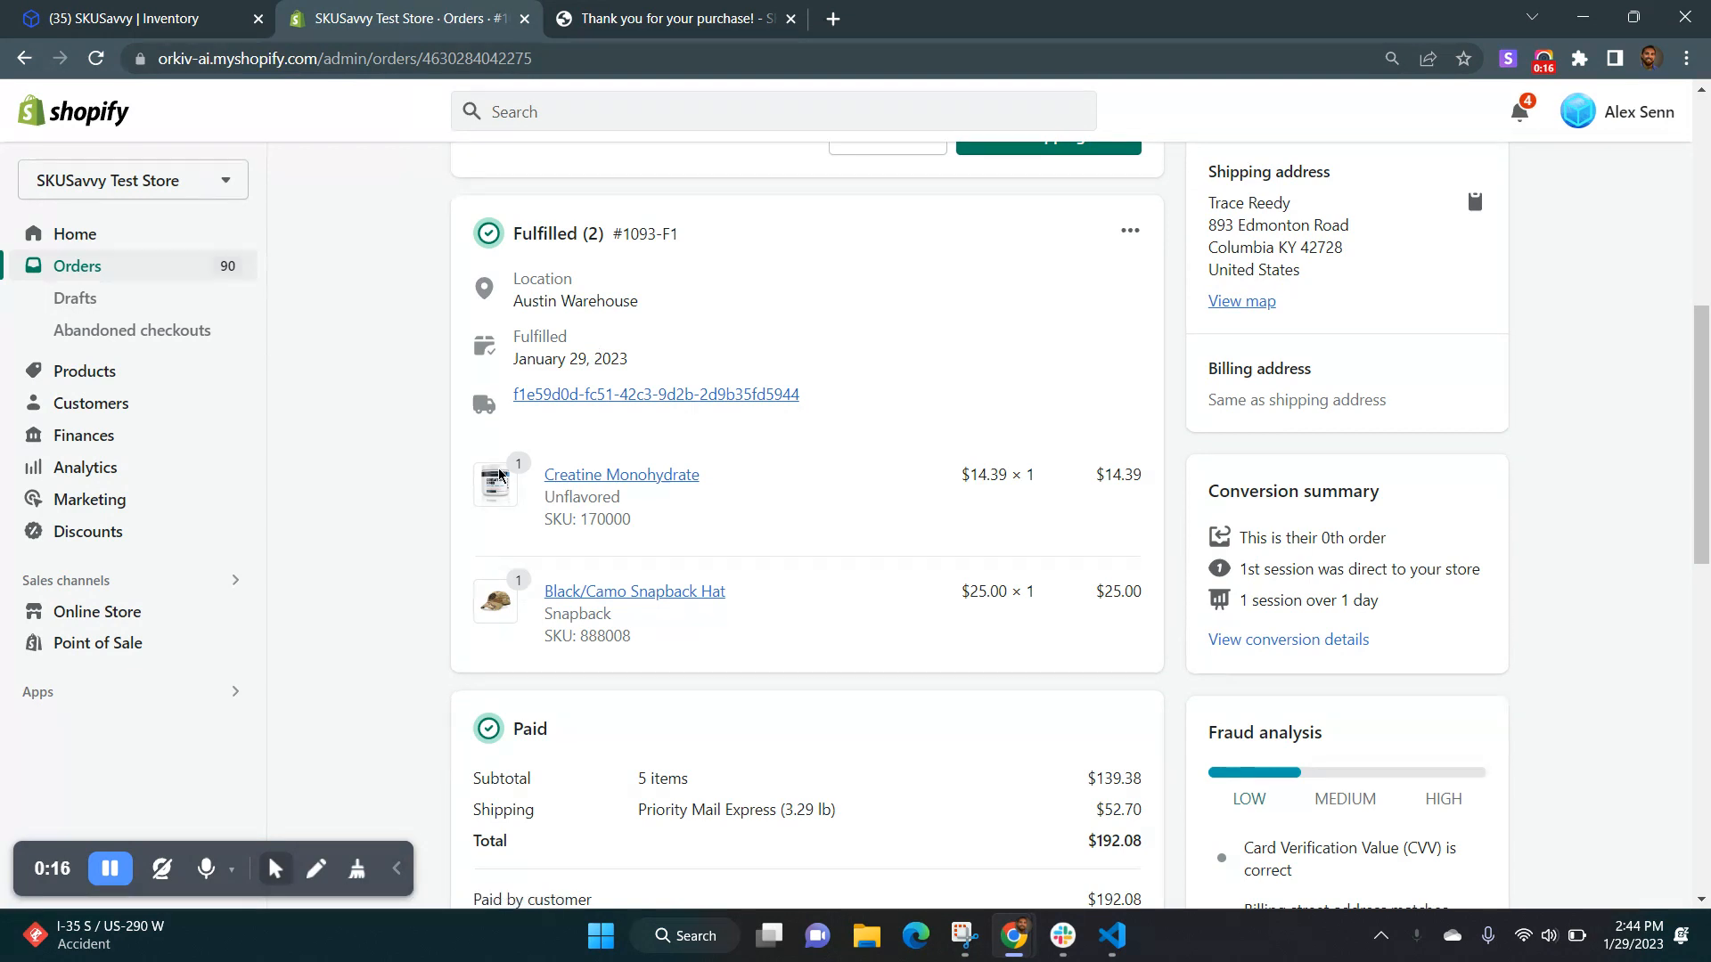
pyautogui.scroll(8, 541, 297)
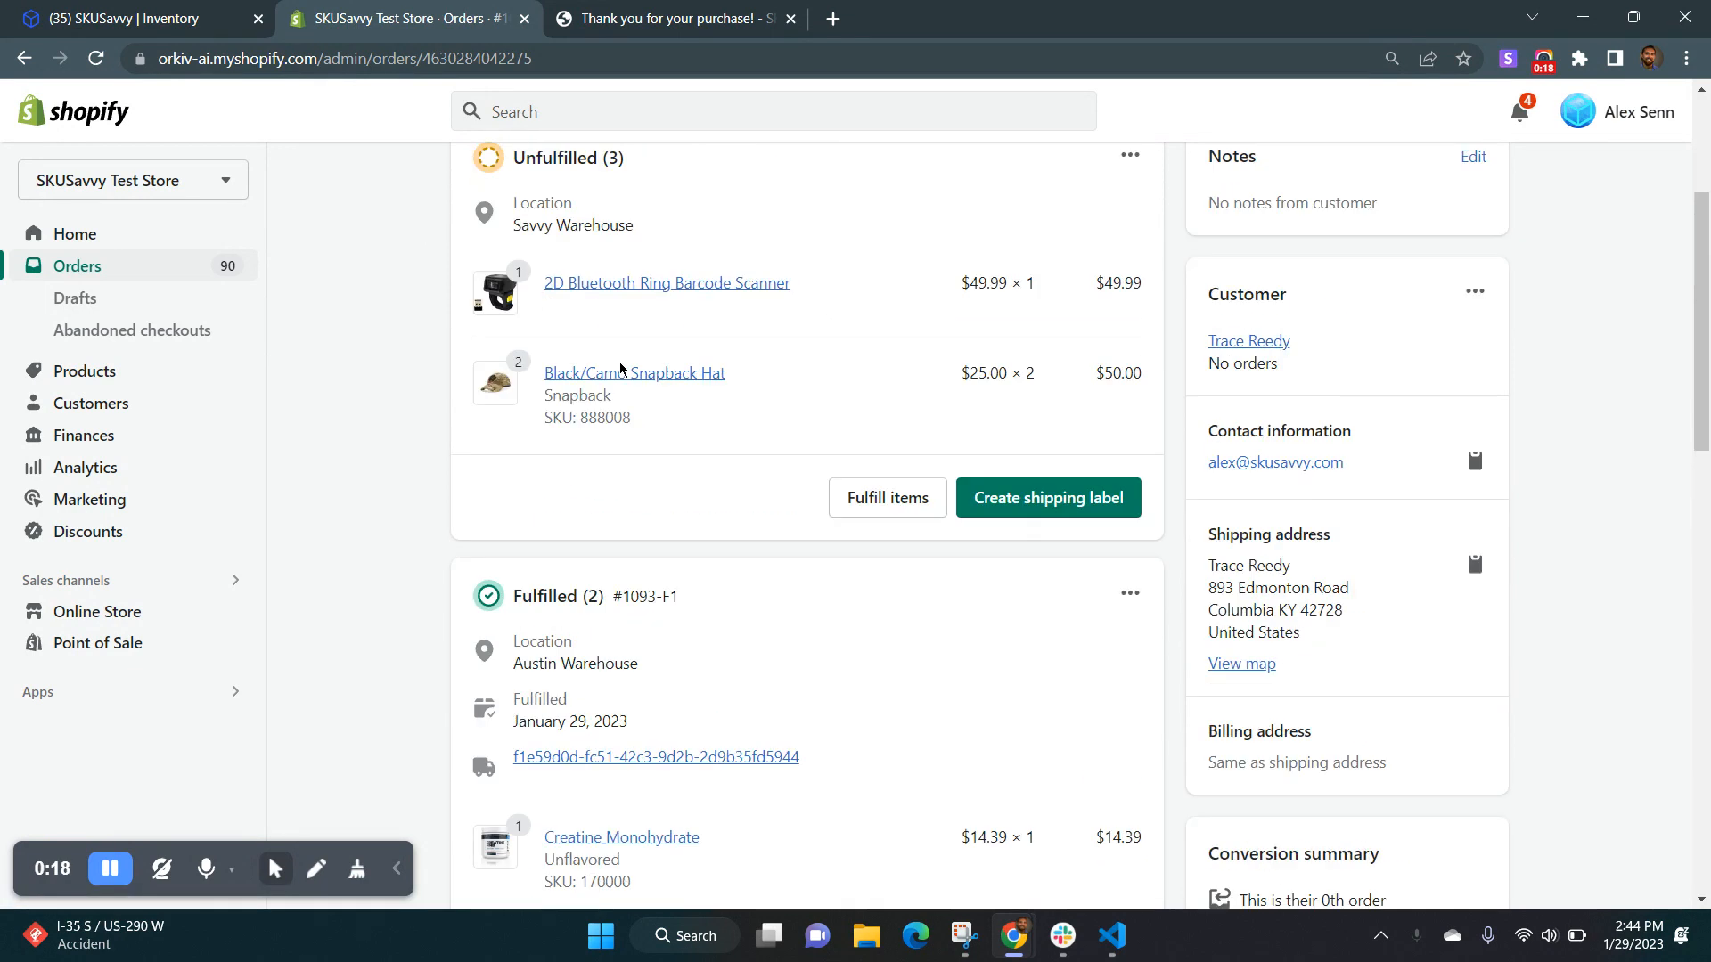
pyautogui.scroll(-7, 650, 470)
pyautogui.scroll(-1, 638, 538)
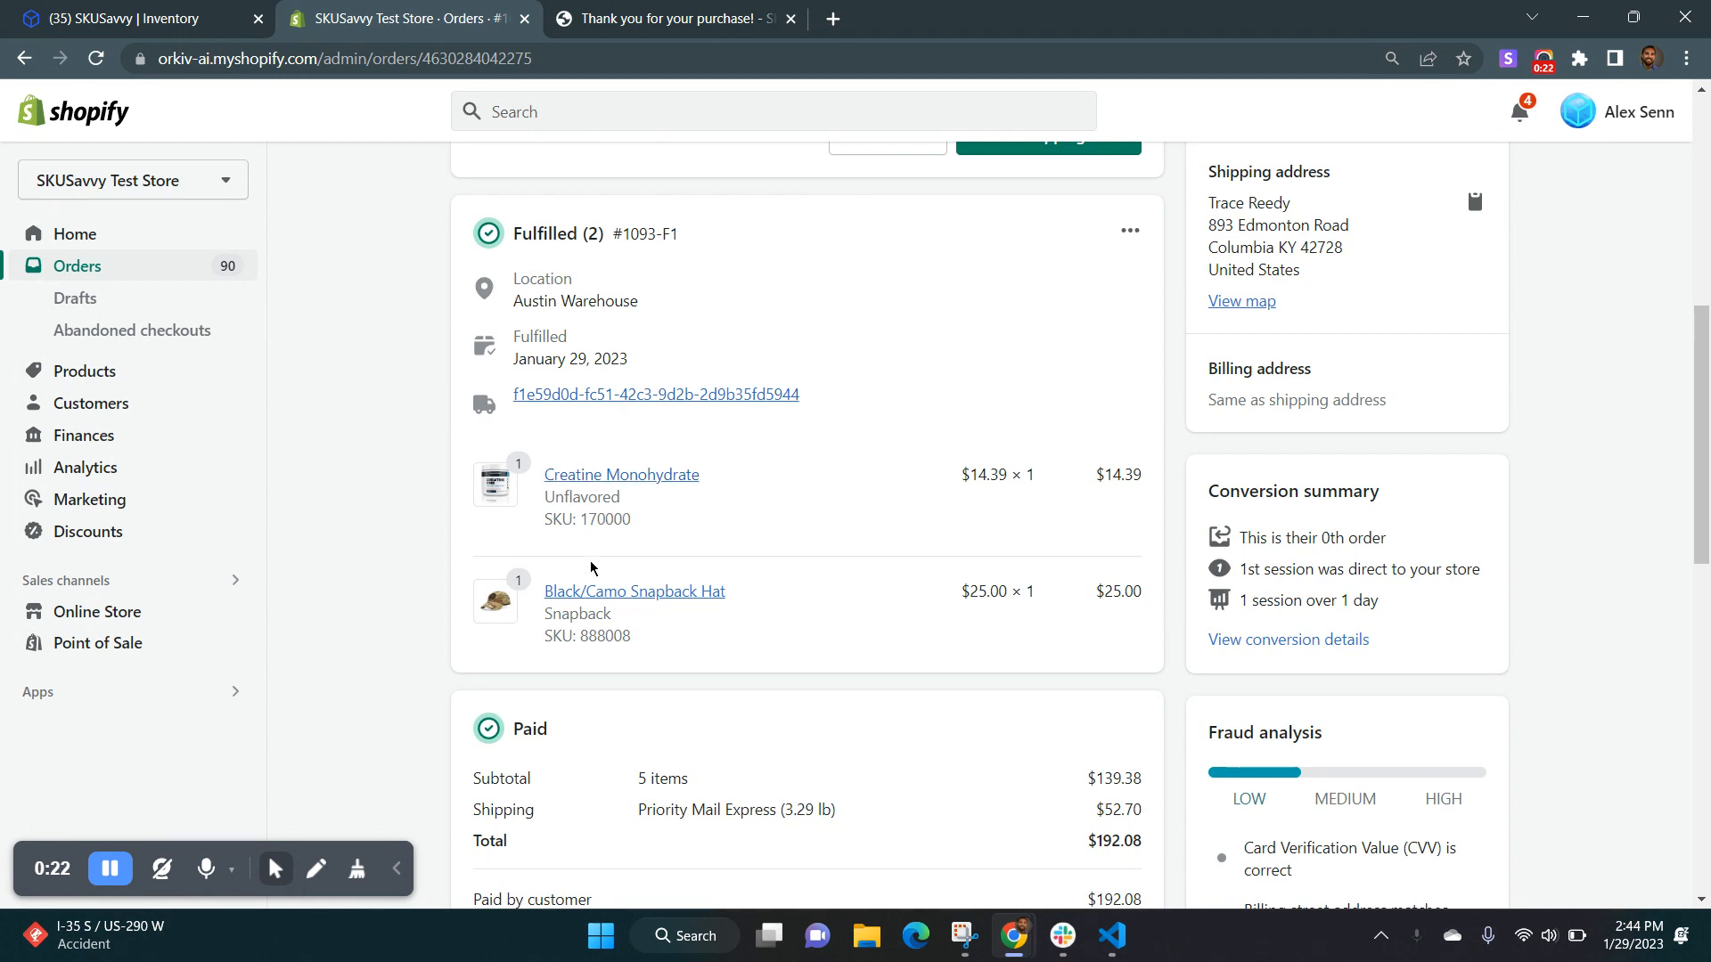
pyautogui.scroll(3, 981, 599)
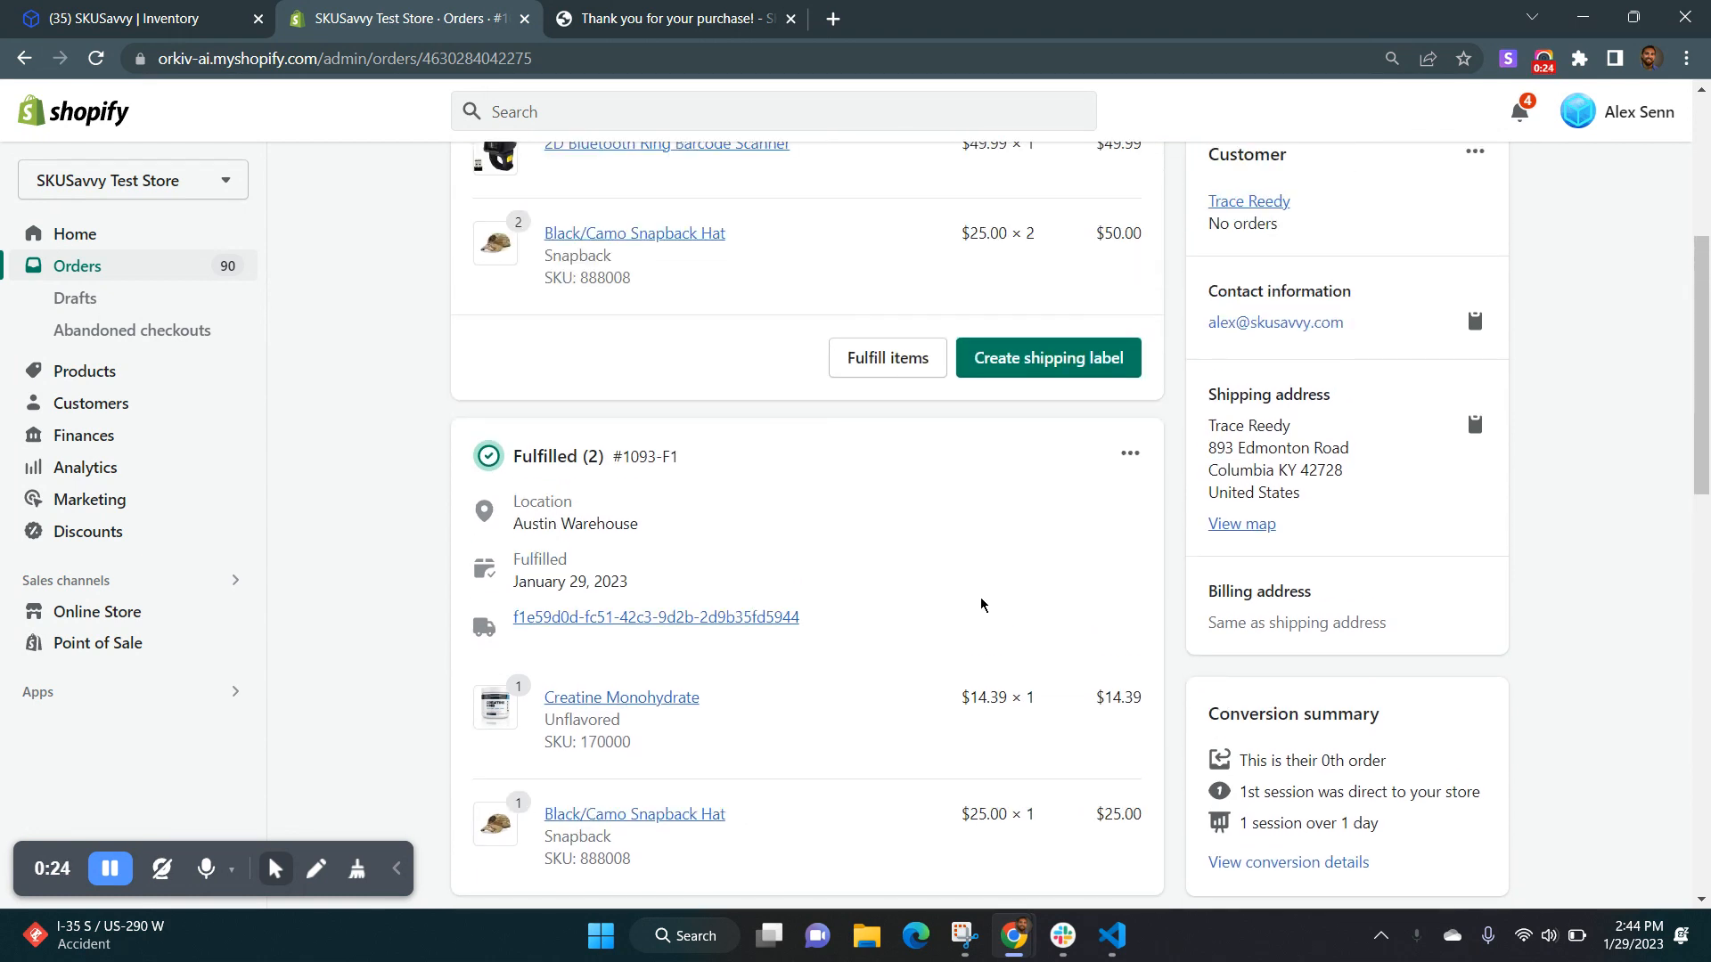
pyautogui.scroll(5, 706, 551)
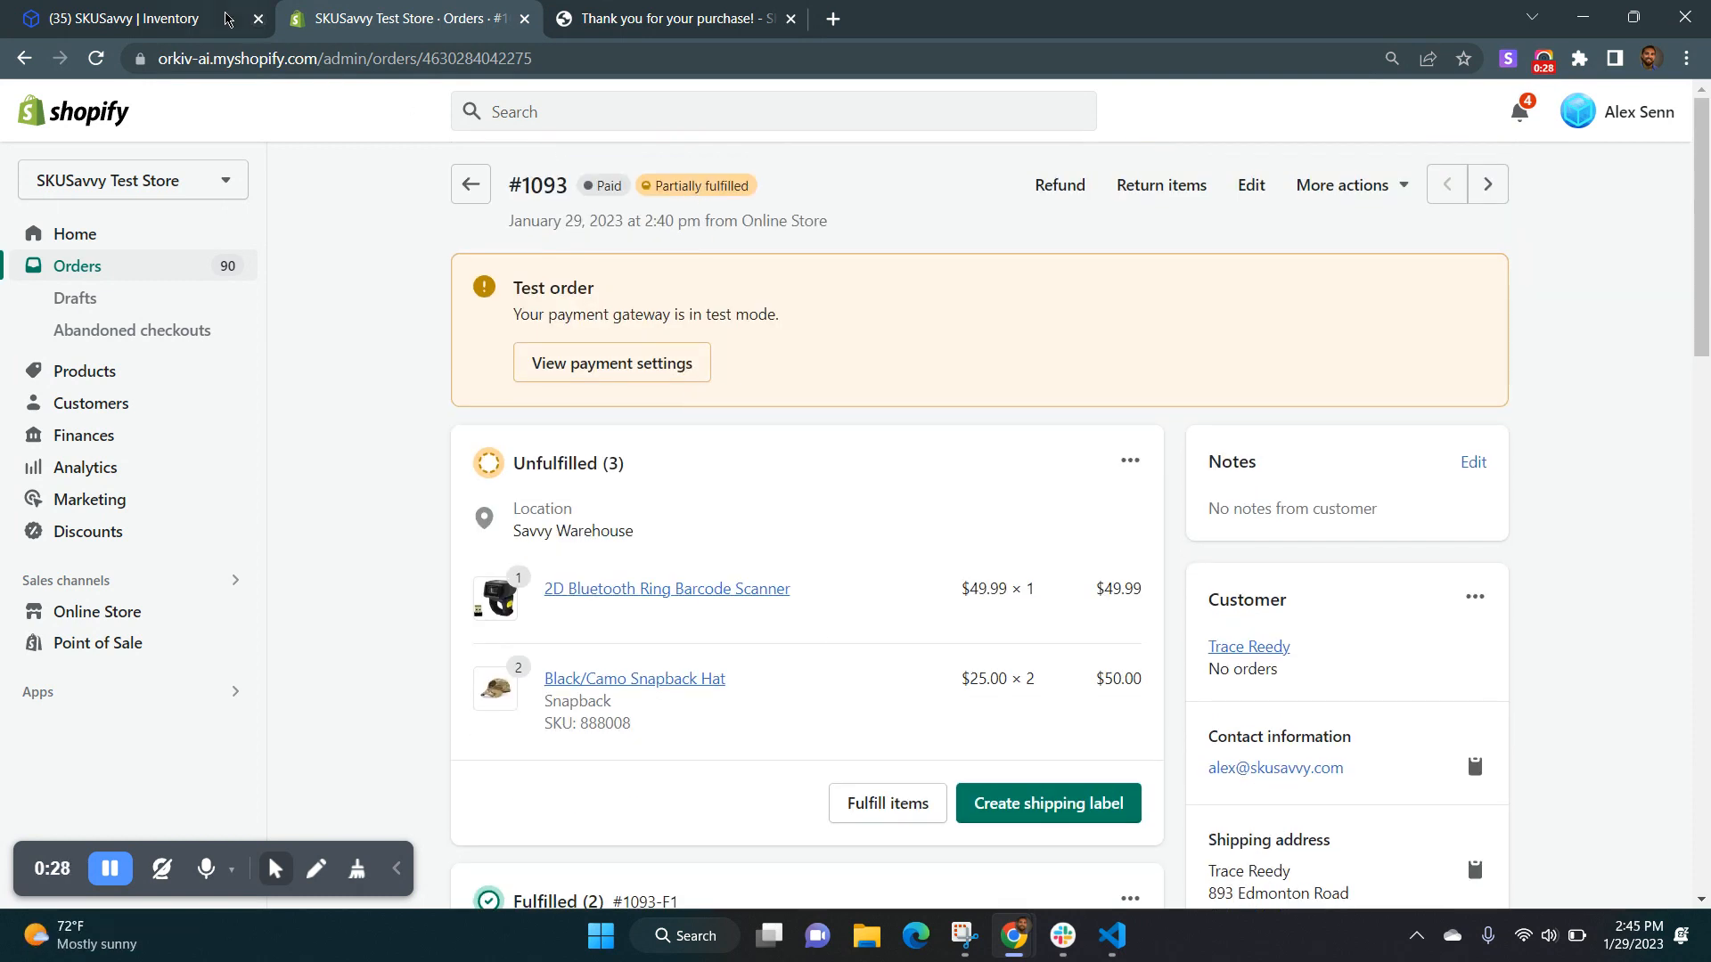
# Switch to SKUSavvy and open the partially fulfilled ORKIV-AI order among Savvy Warehouse's outbound orders.
pyautogui.click(227, 17)
pyautogui.scroll(-1, 149, 455)
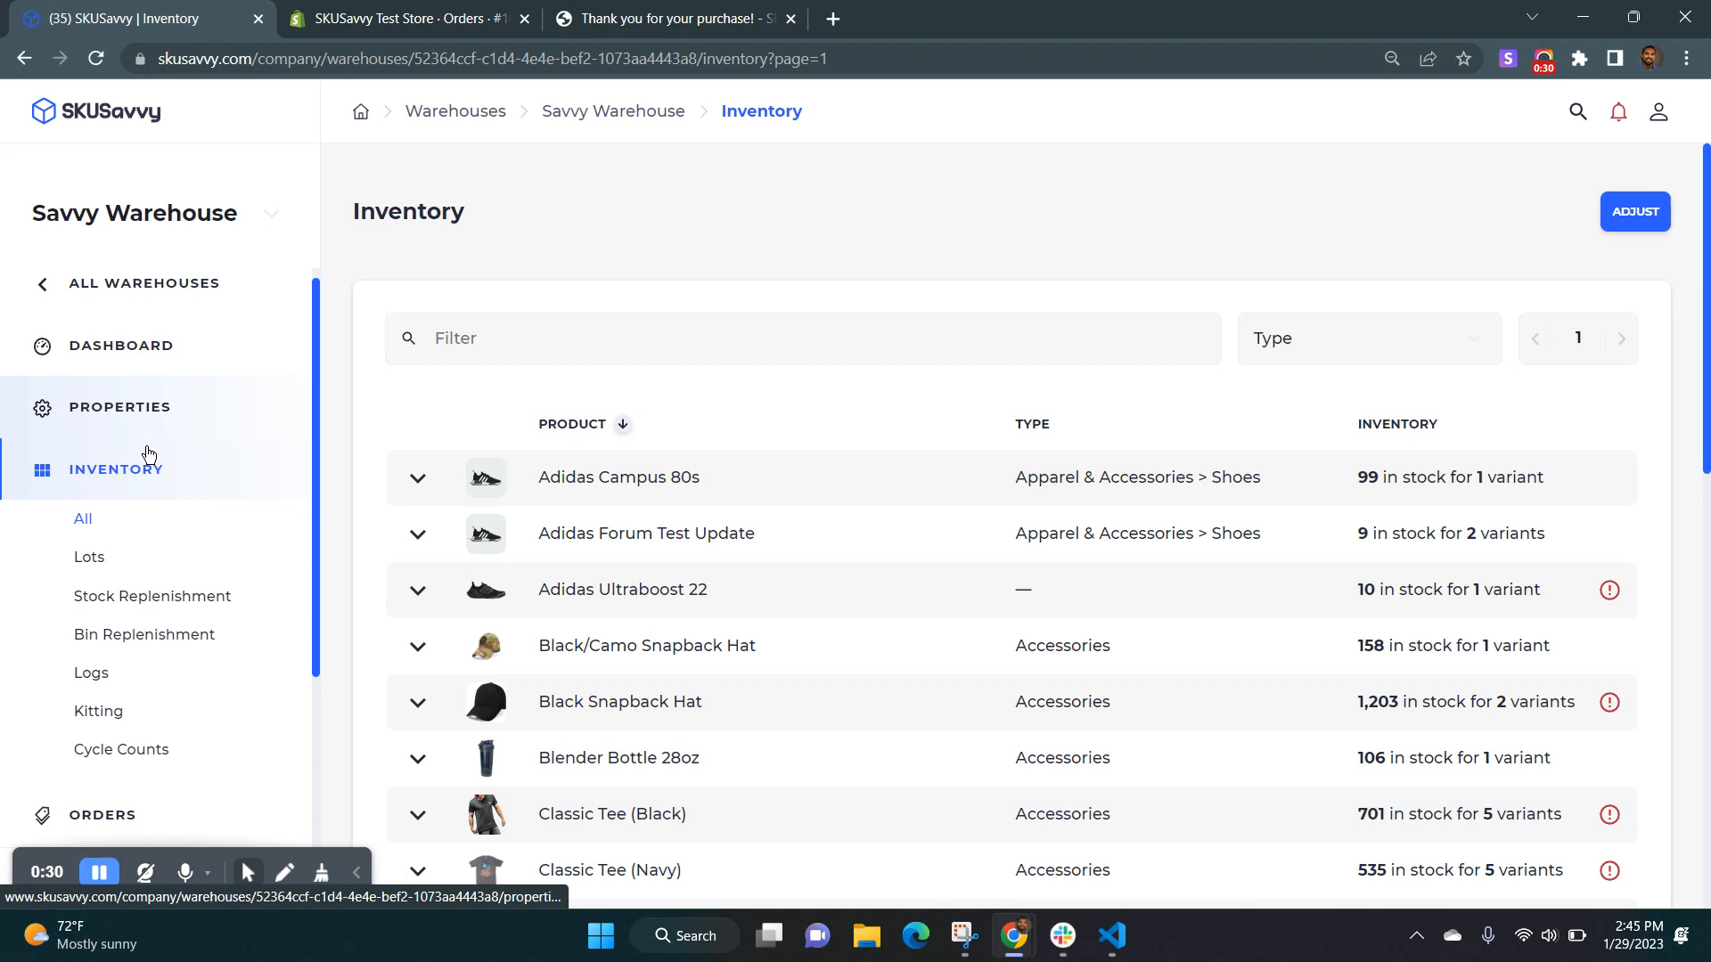
pyautogui.scroll(-3, 149, 455)
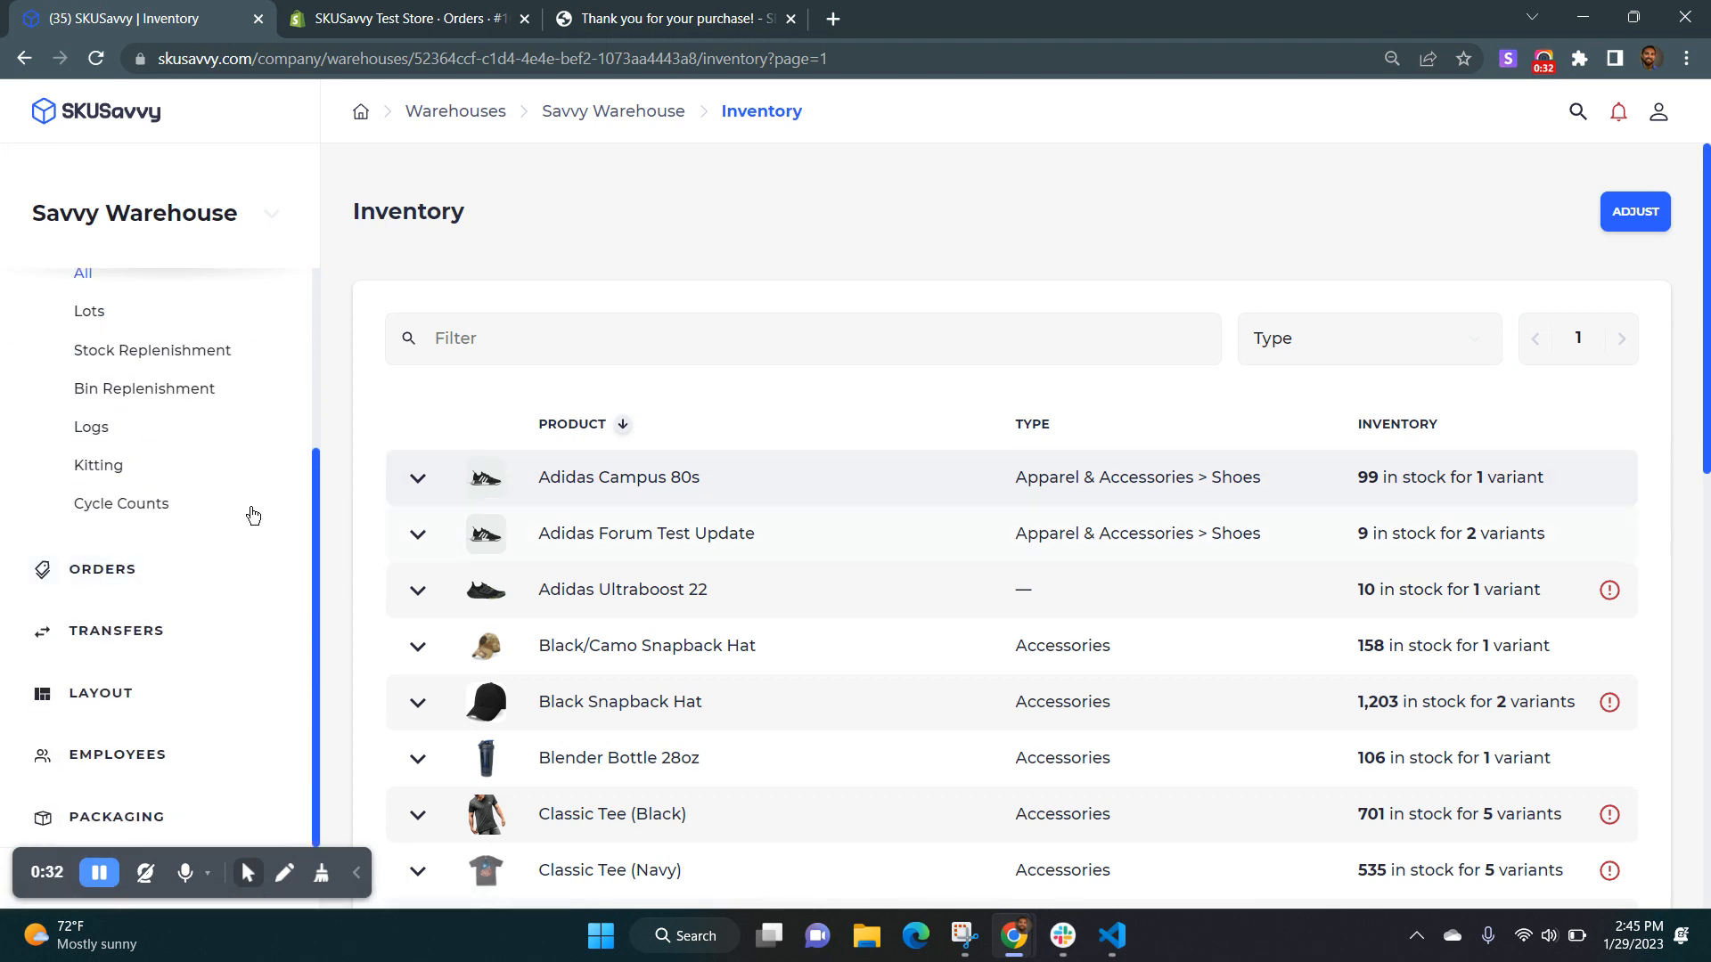
pyautogui.click(135, 570)
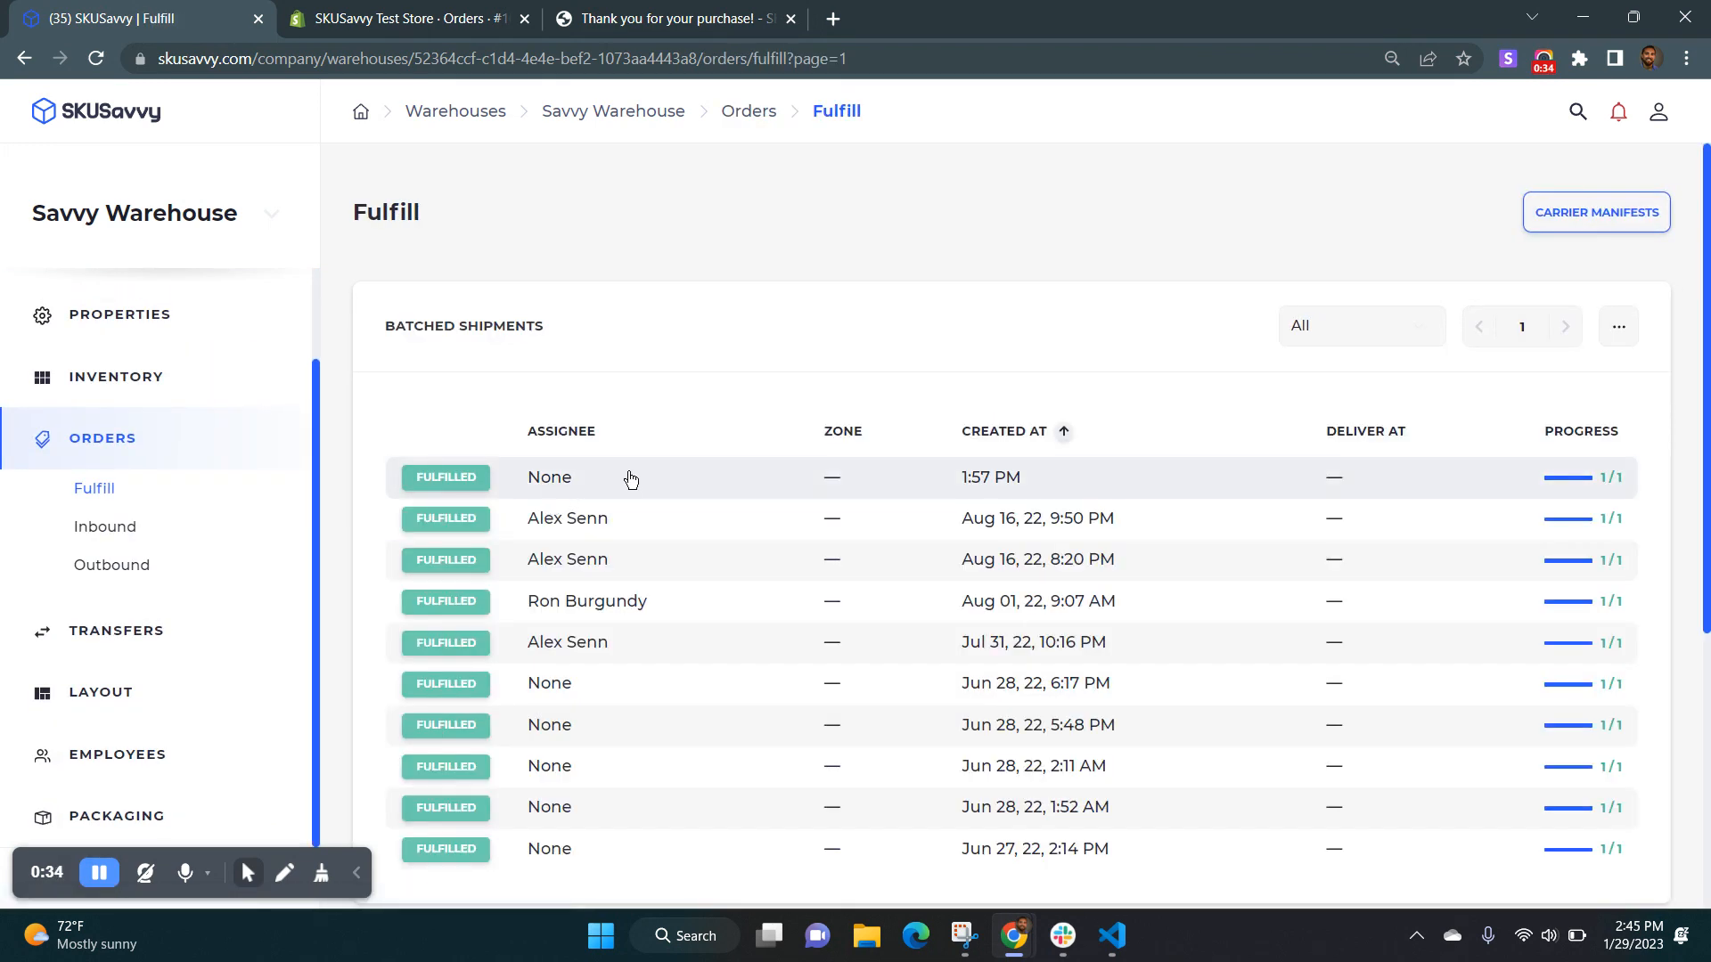
pyautogui.click(114, 565)
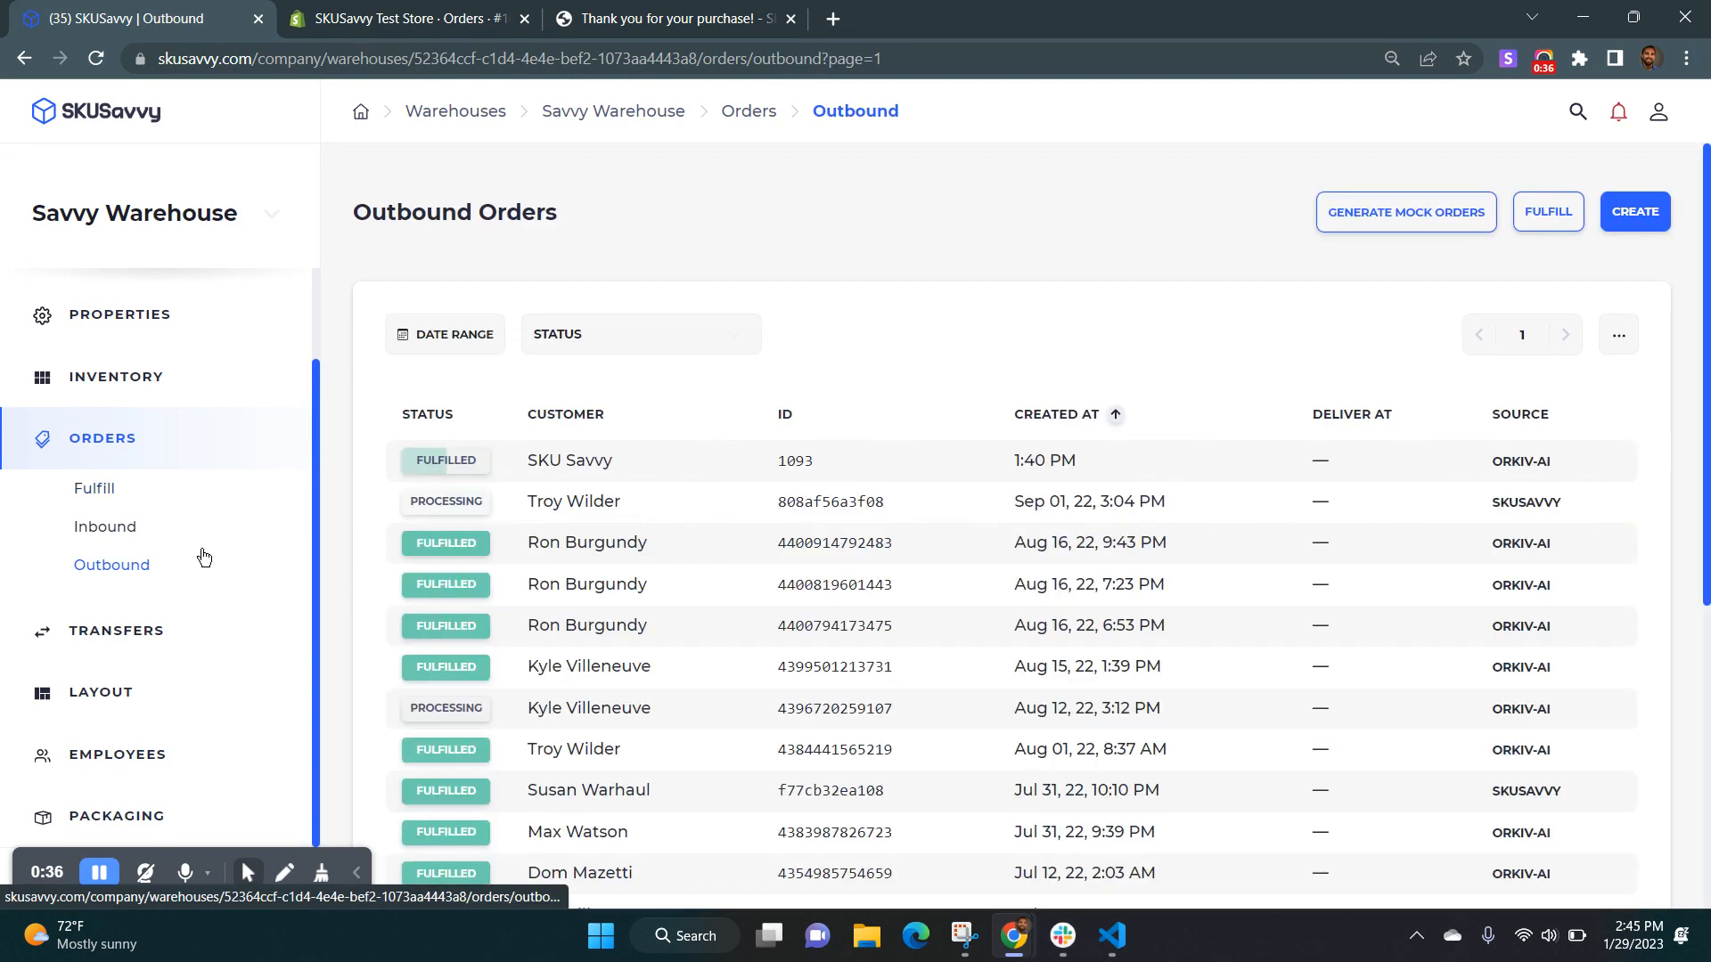
pyautogui.click(713, 463)
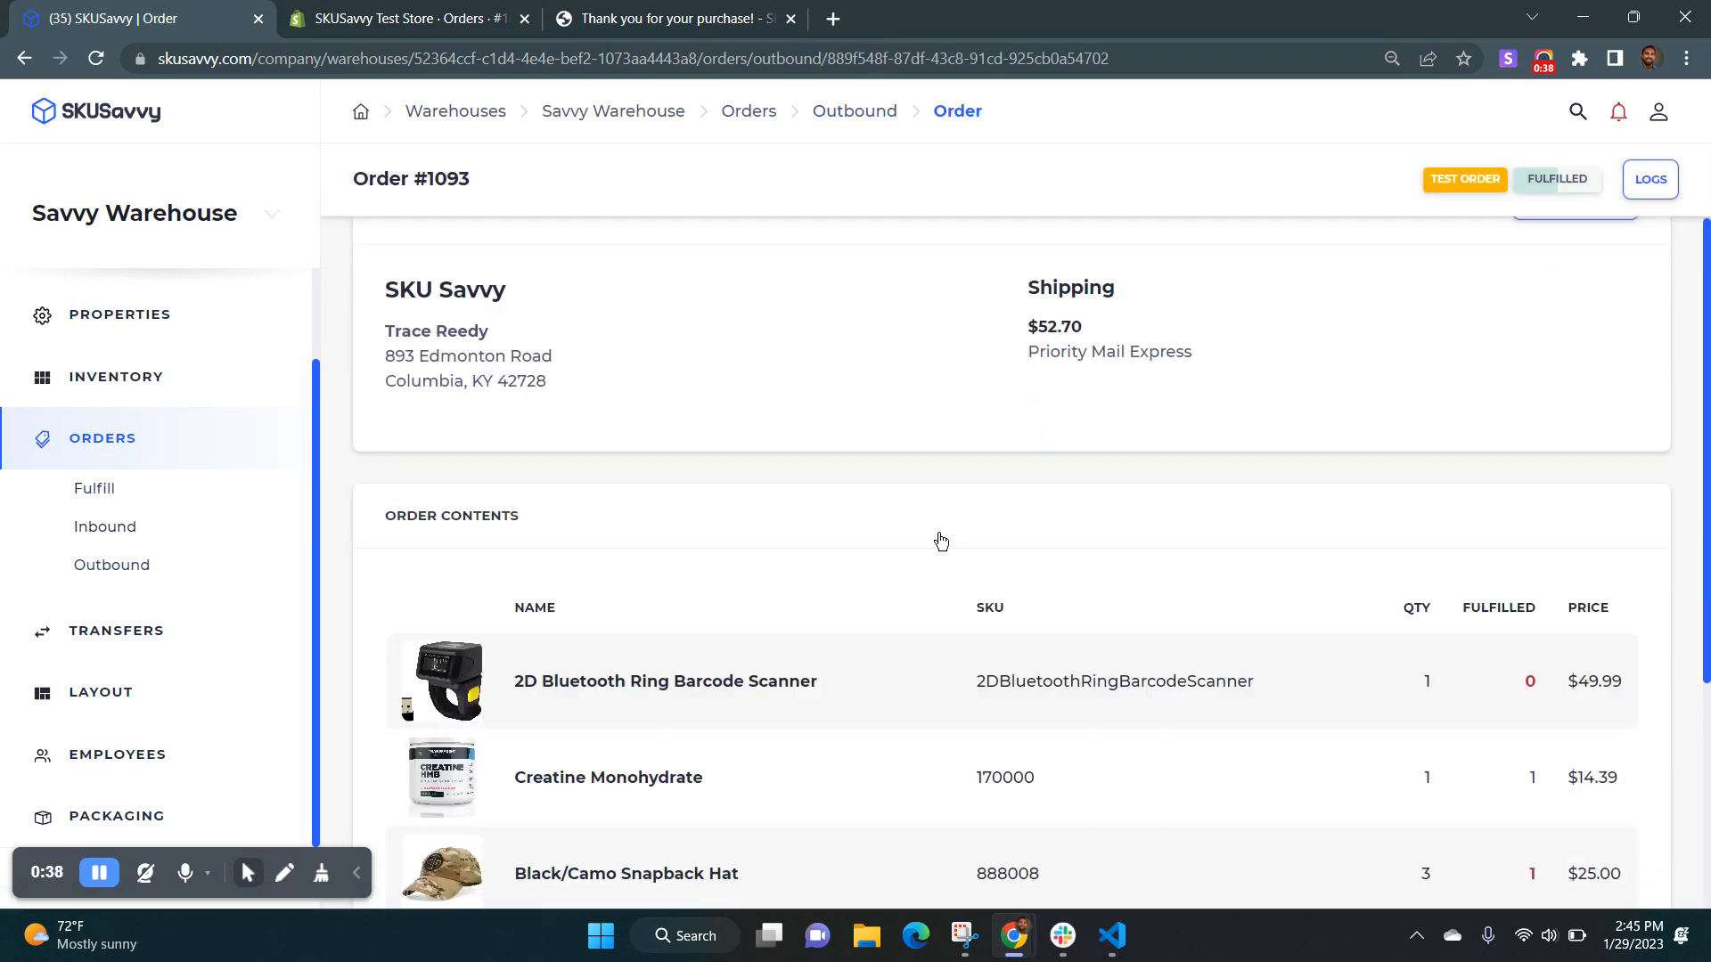
# Examine the order's contents and both shipments, including the warehouses available for the processing shipment.
pyautogui.scroll(-5, 940, 541)
pyautogui.click(922, 733)
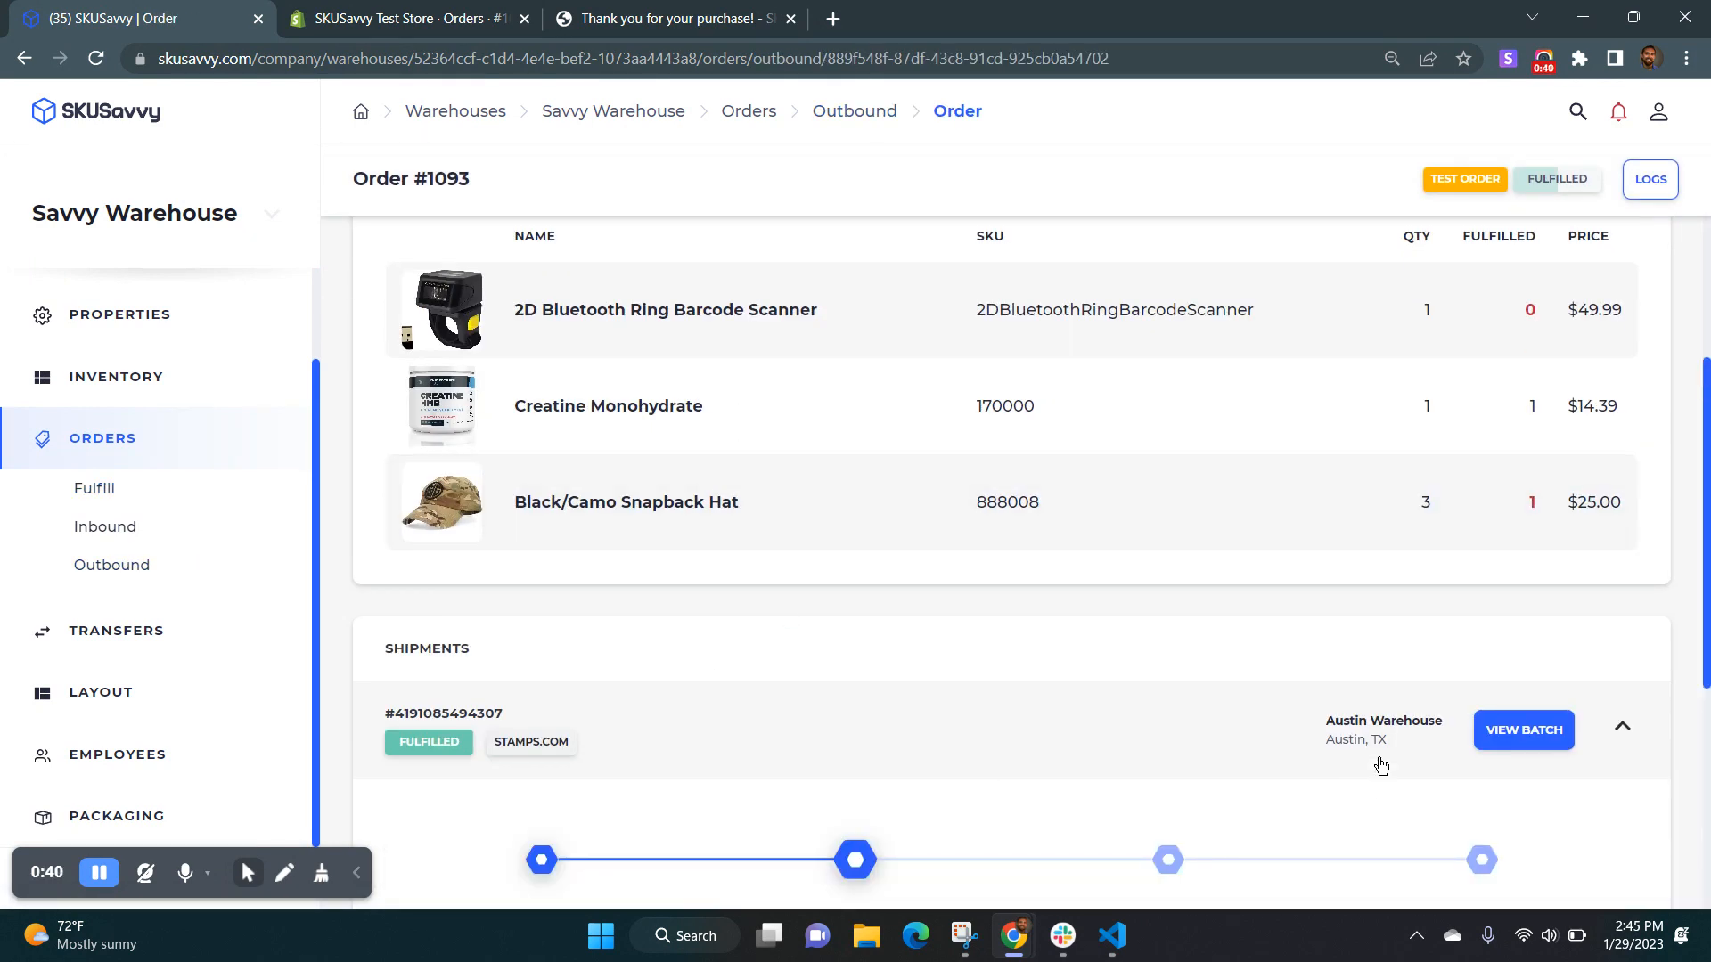
pyautogui.scroll(-5, 1372, 713)
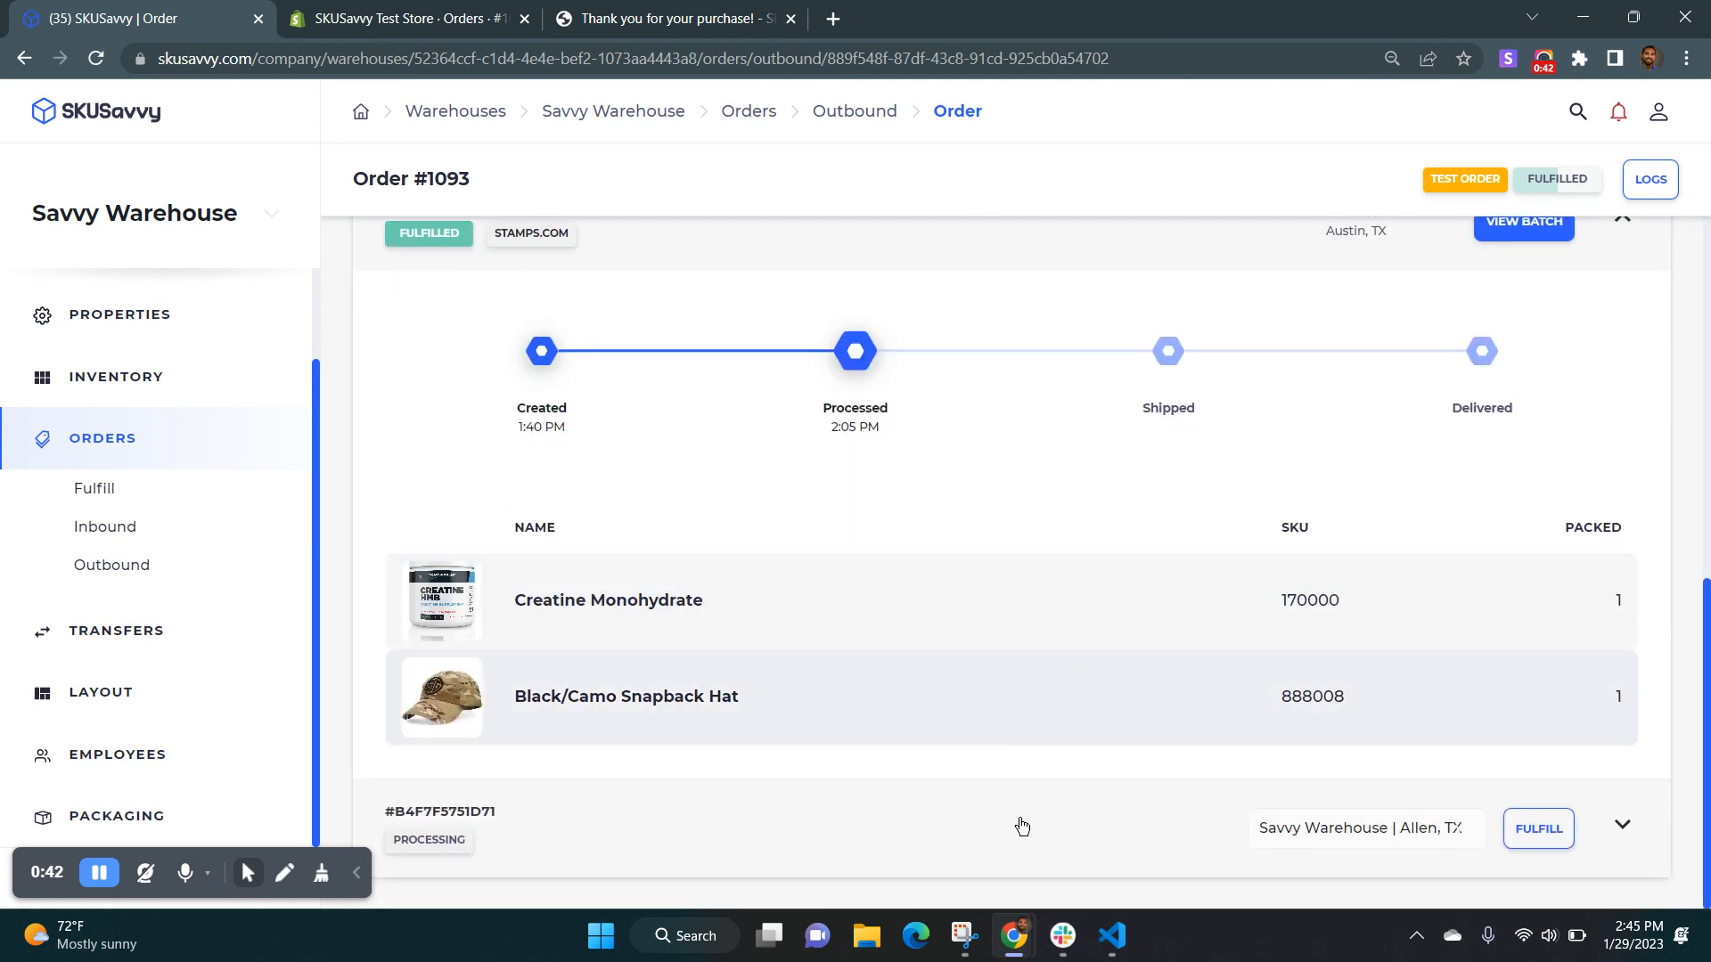
pyautogui.click(1103, 820)
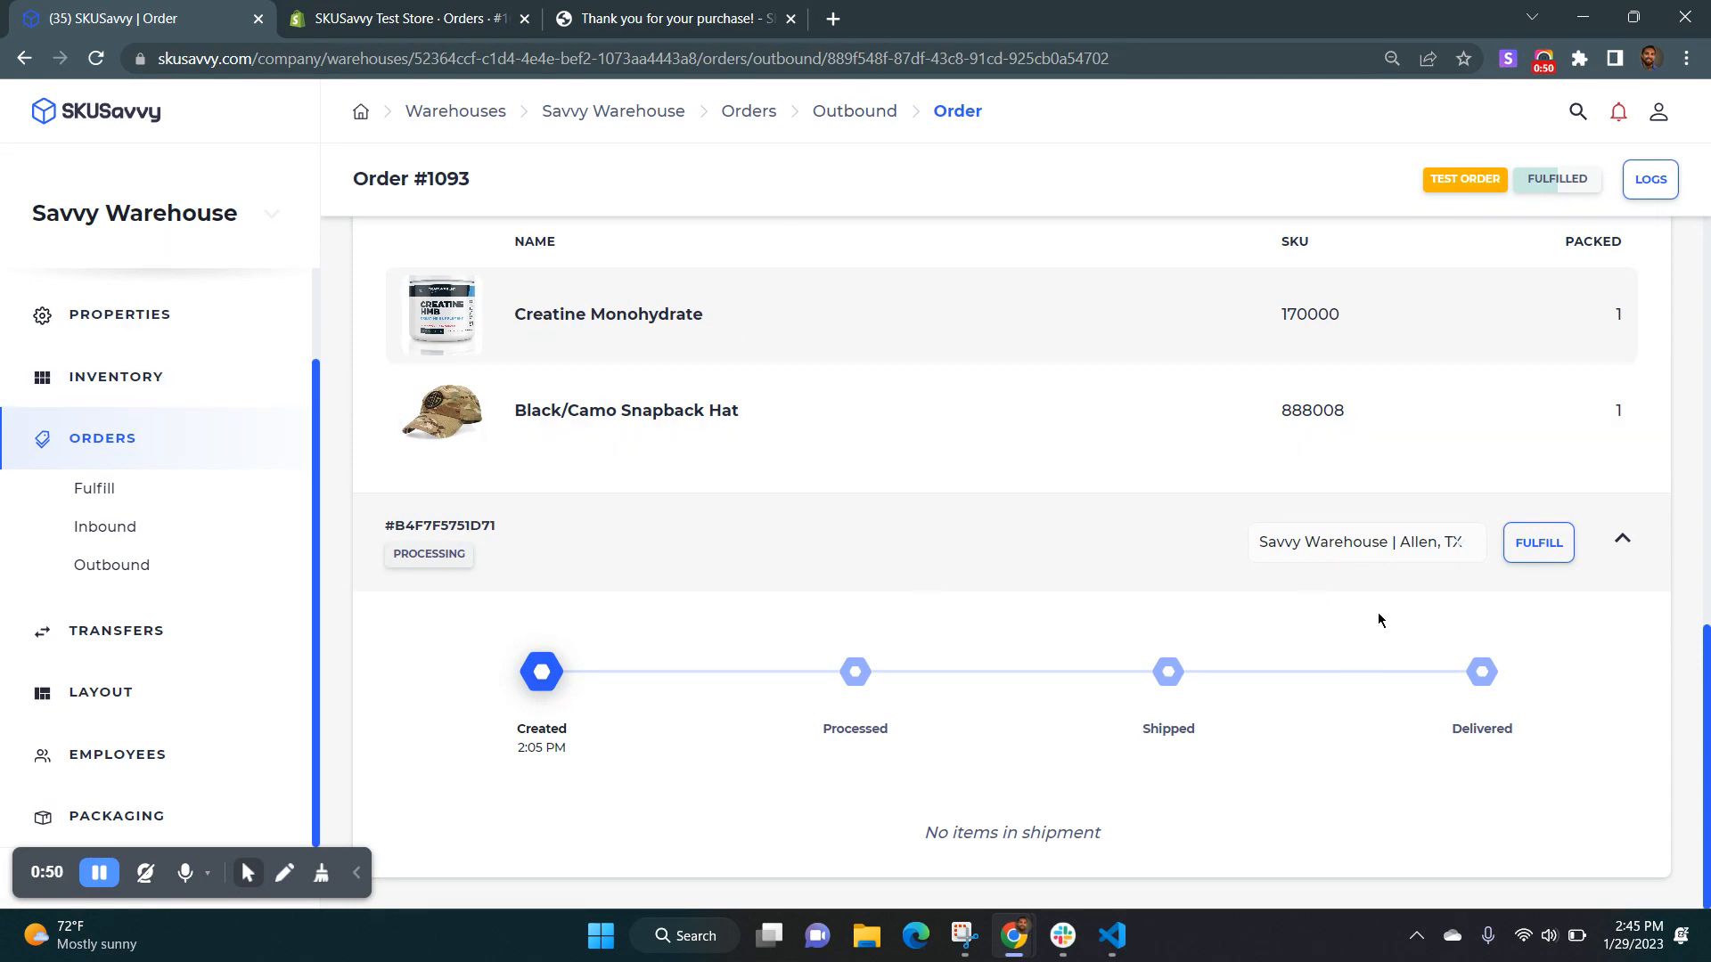
pyautogui.click(1330, 558)
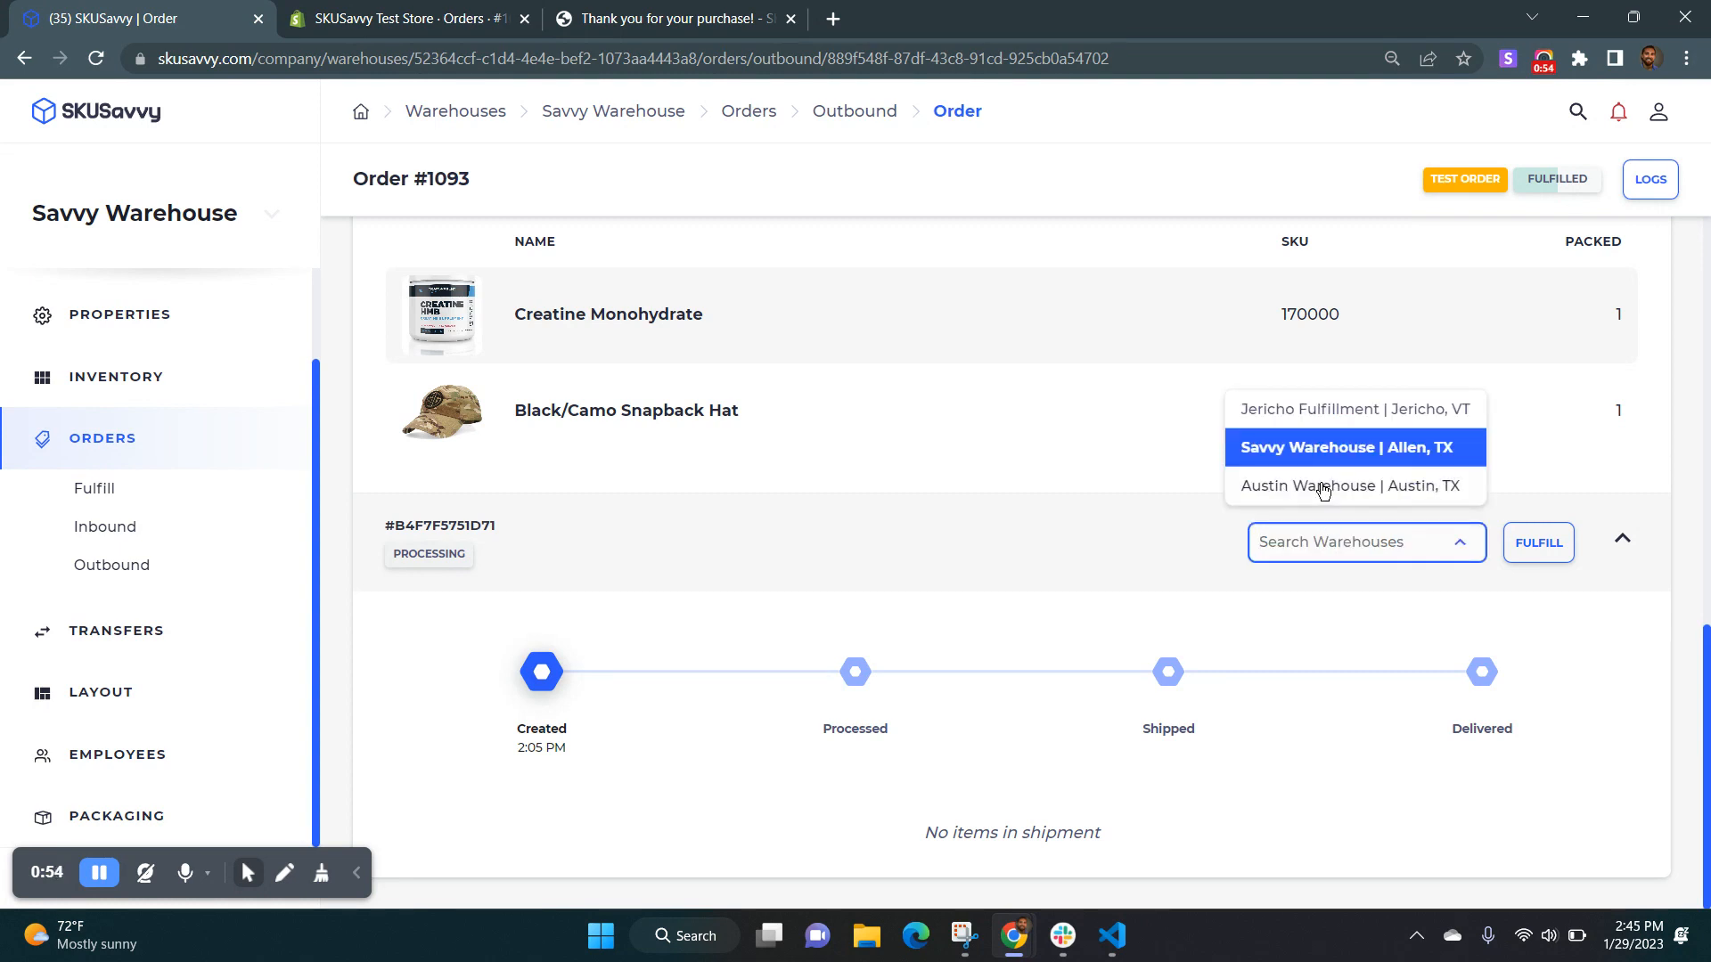
pyautogui.scroll(5, 1195, 483)
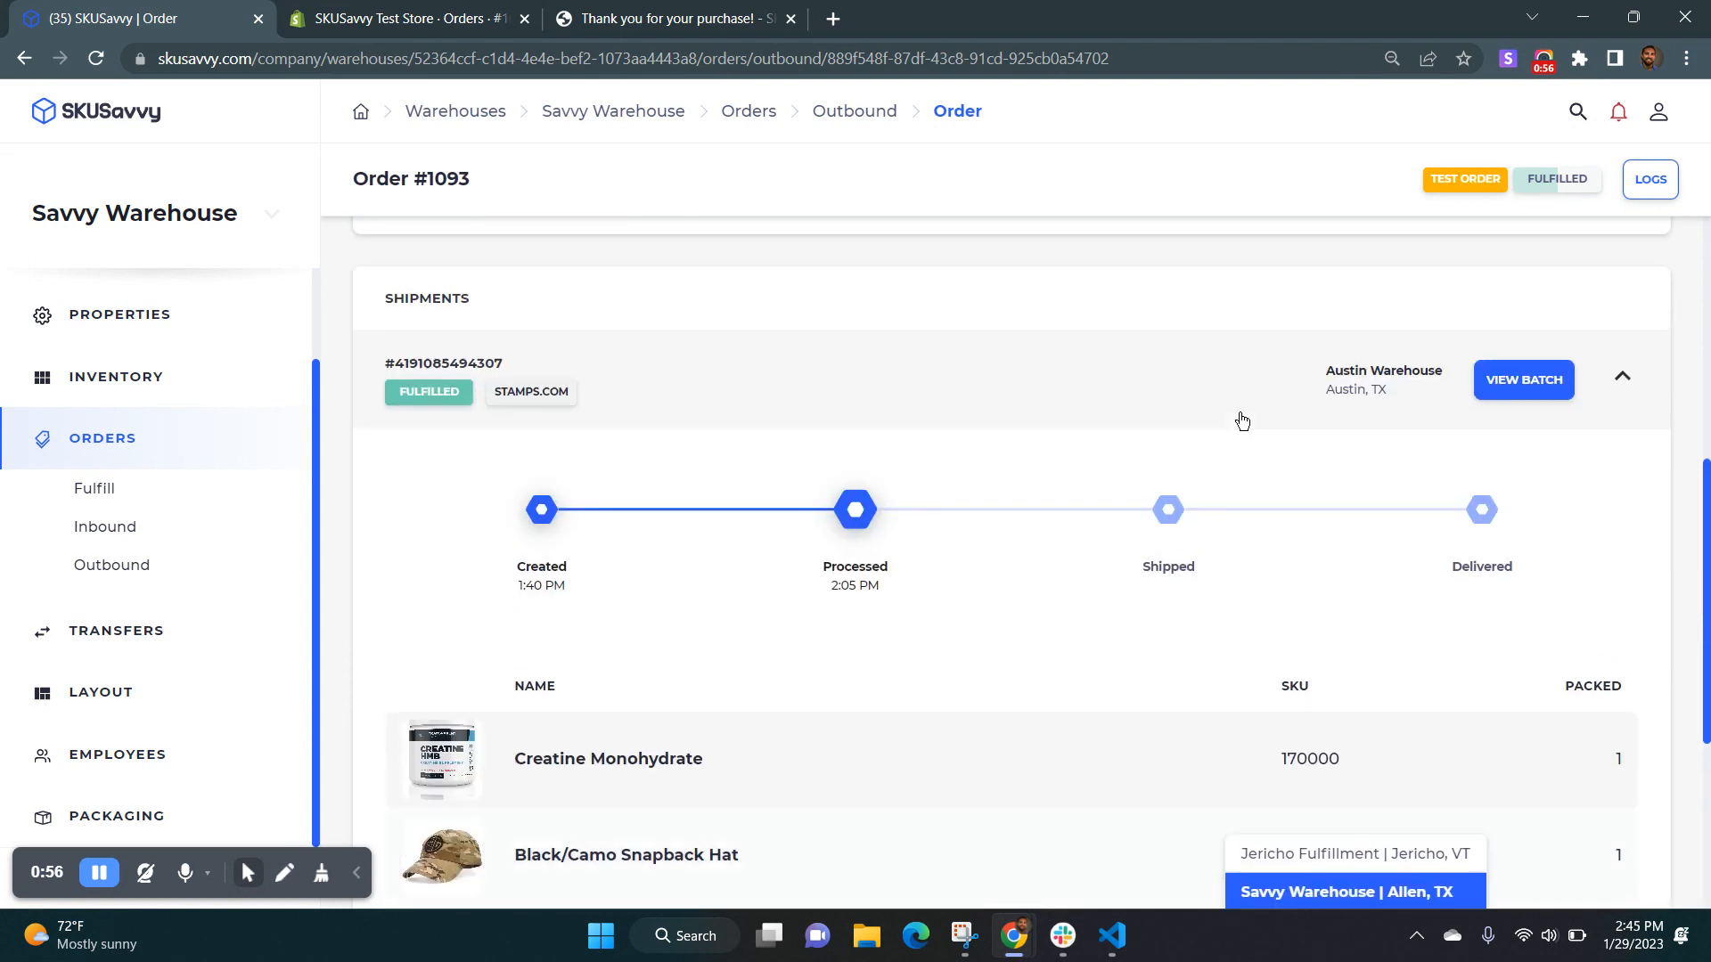
# View Savvy Warehouse's inventory list, and open the available actions for the unfulfilled items in the Shopify order.
pyautogui.click(124, 379)
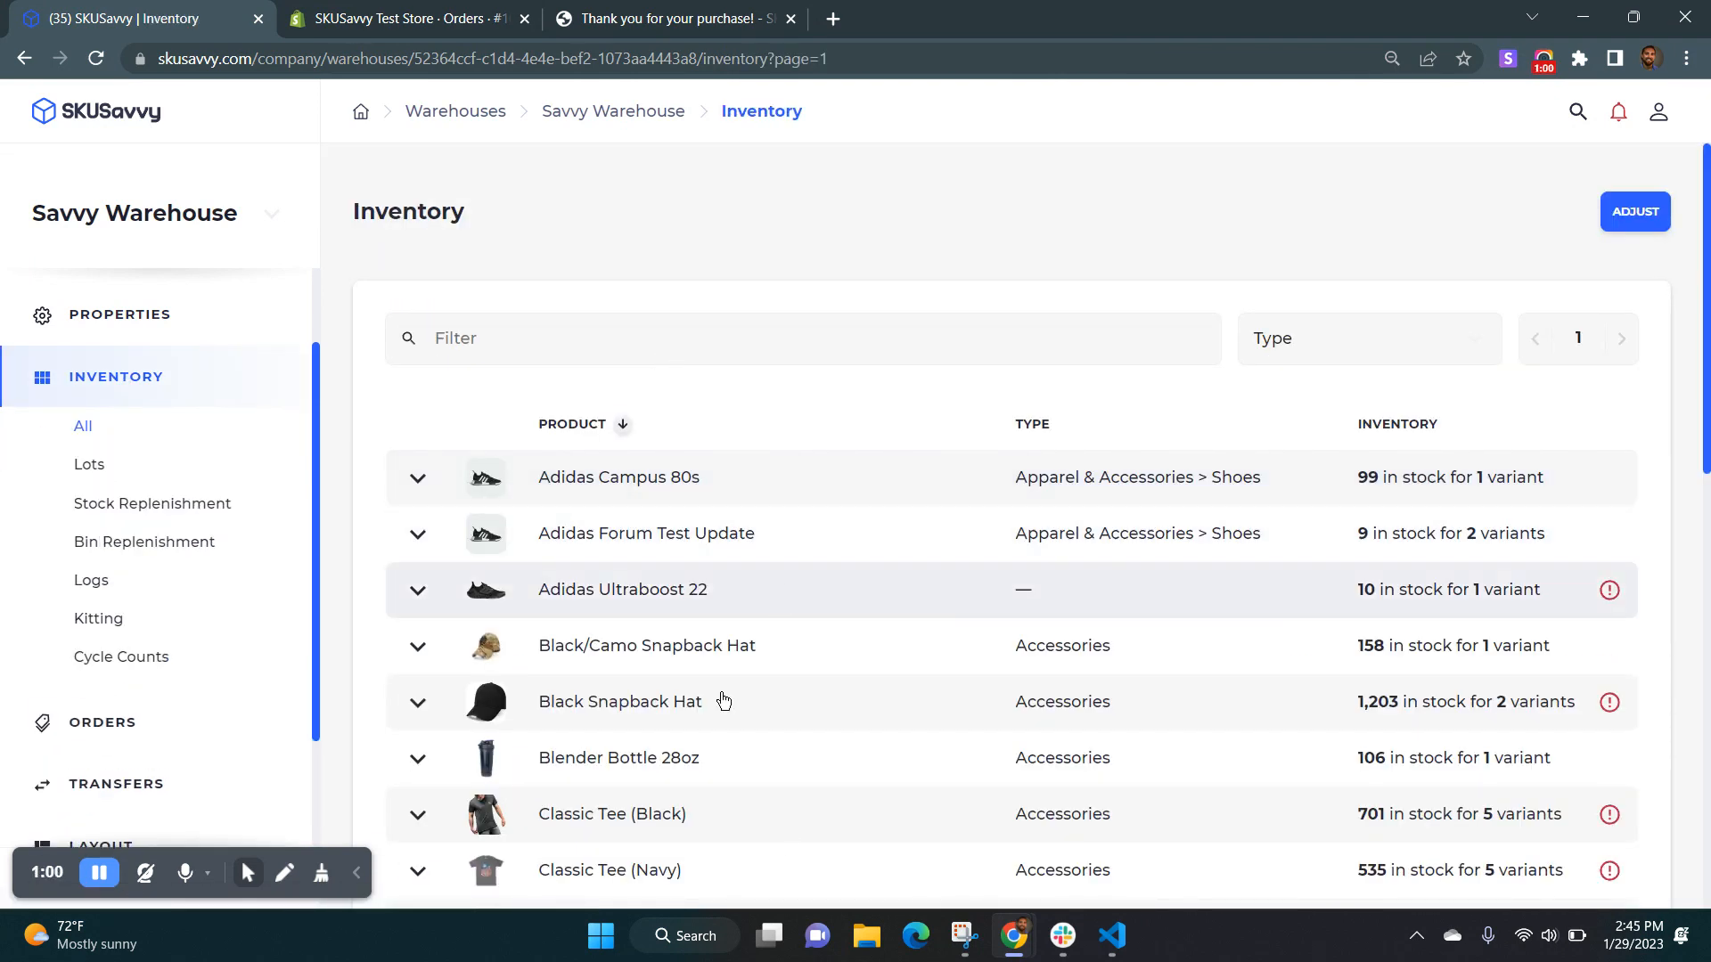
pyautogui.hotkey('ctrl', 'Tab')
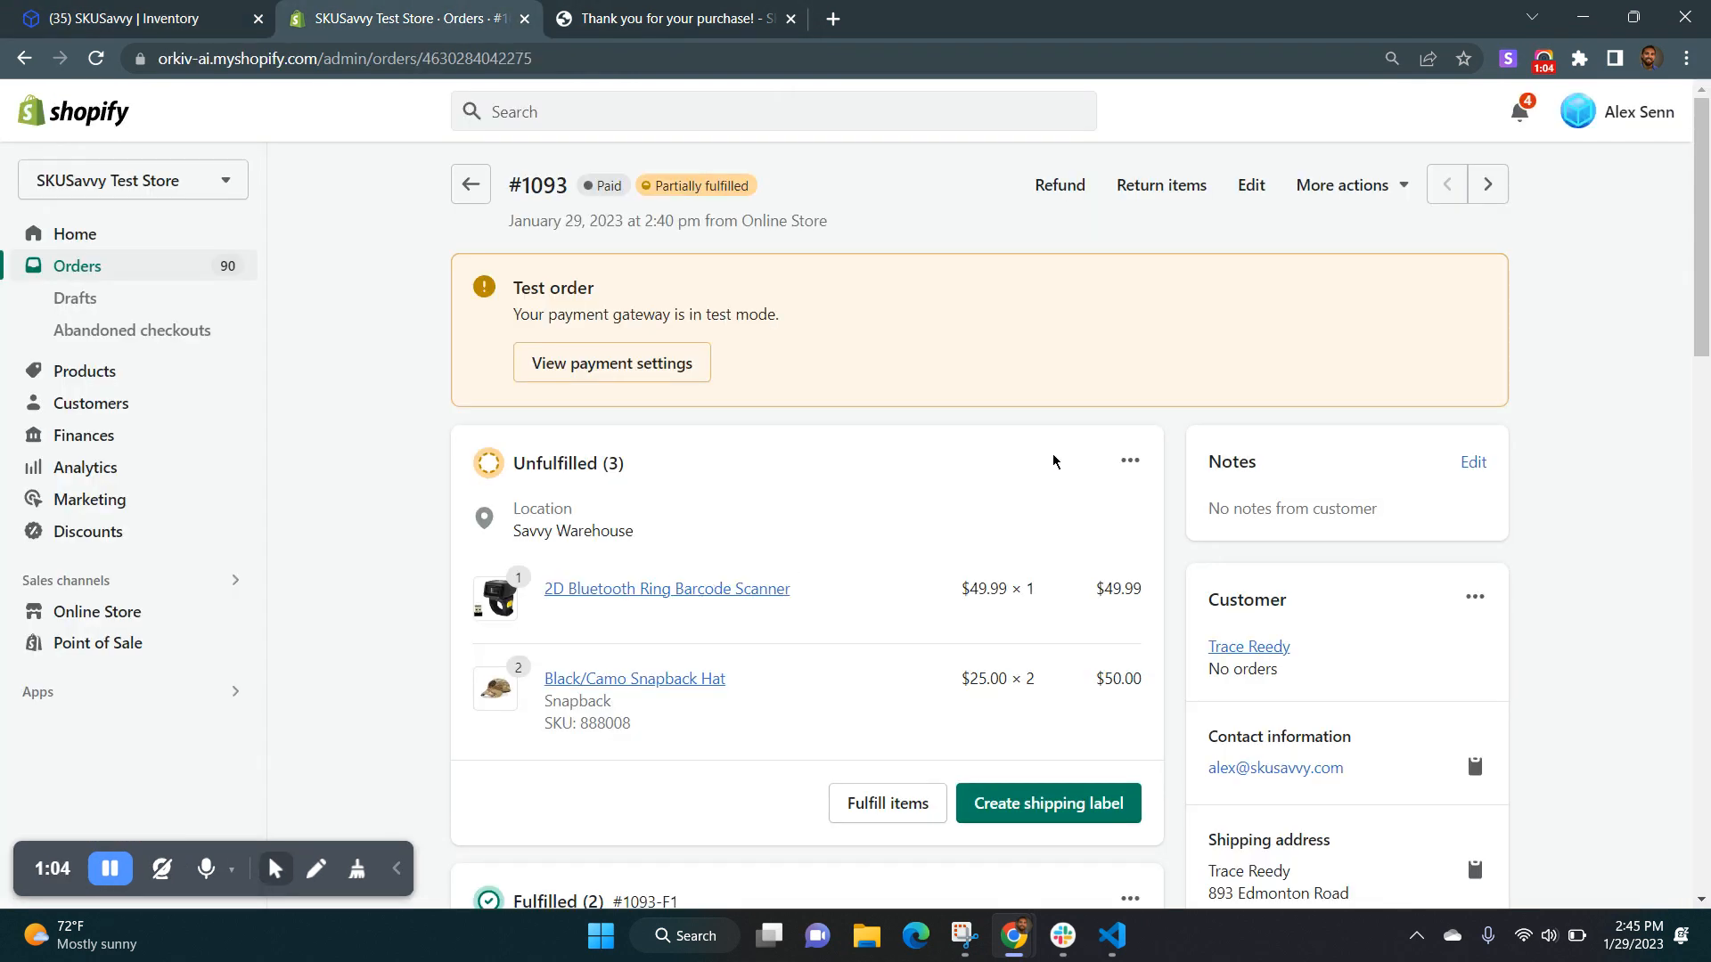
pyautogui.click(1130, 460)
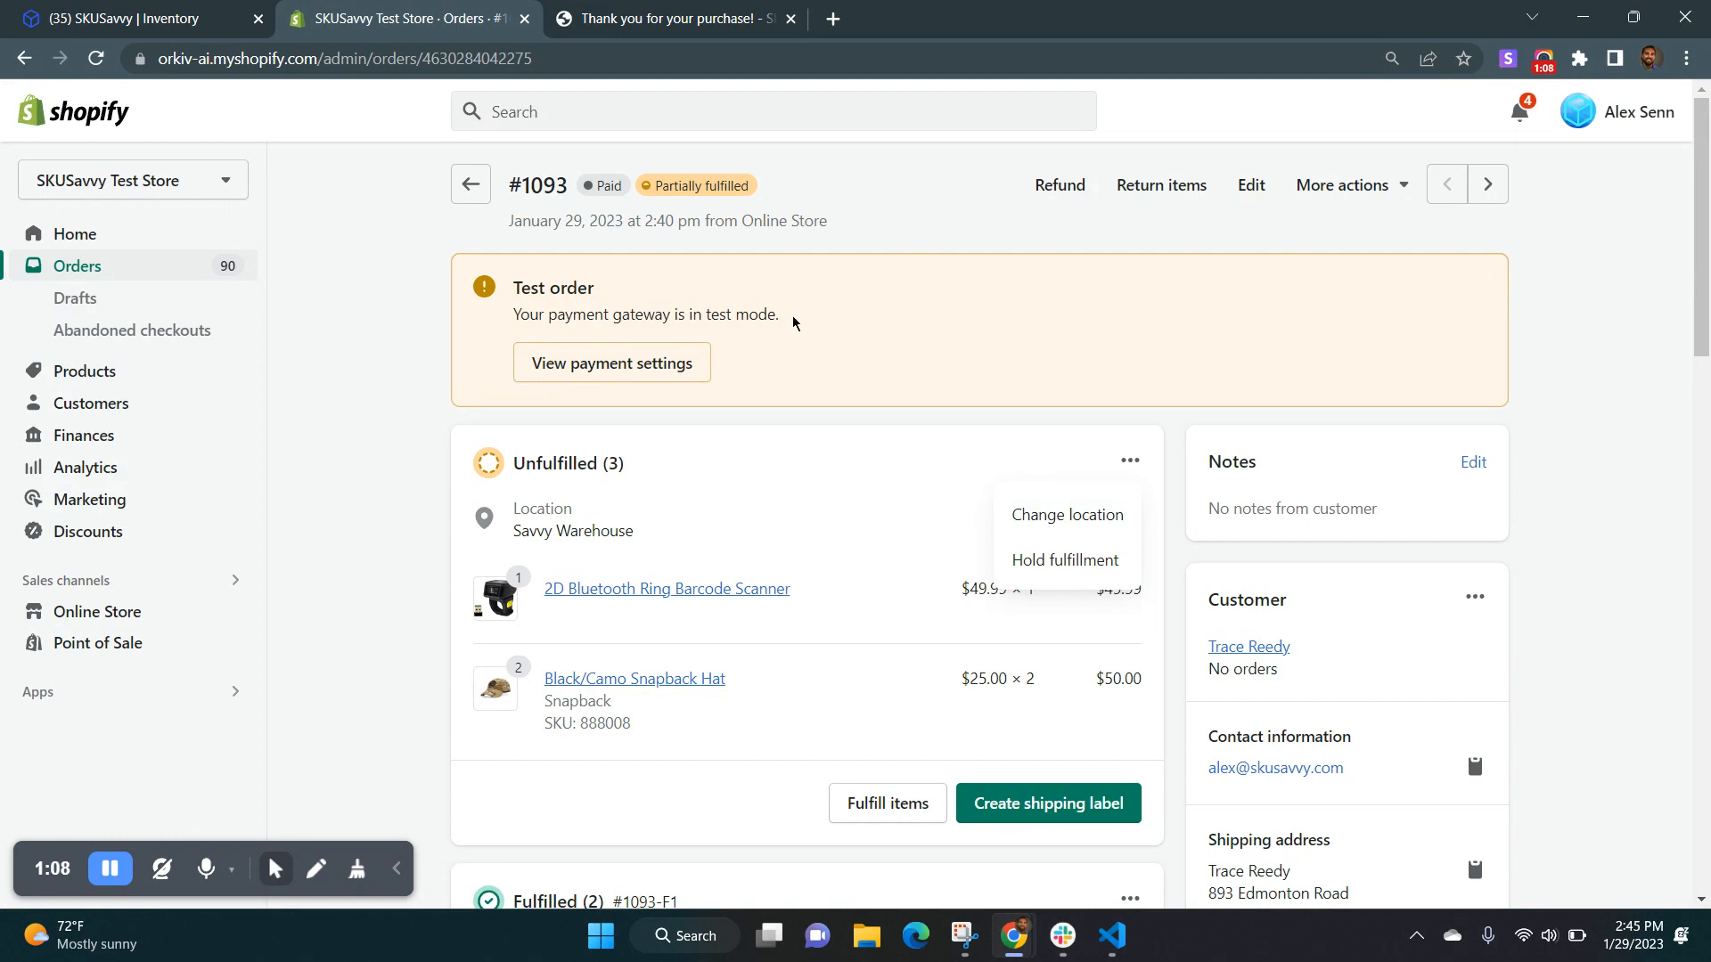
# Switch to SKUSavvy and start an inbound transfer from Austin Warehouse to Savvy Warehouse.
pyautogui.click(134, 21)
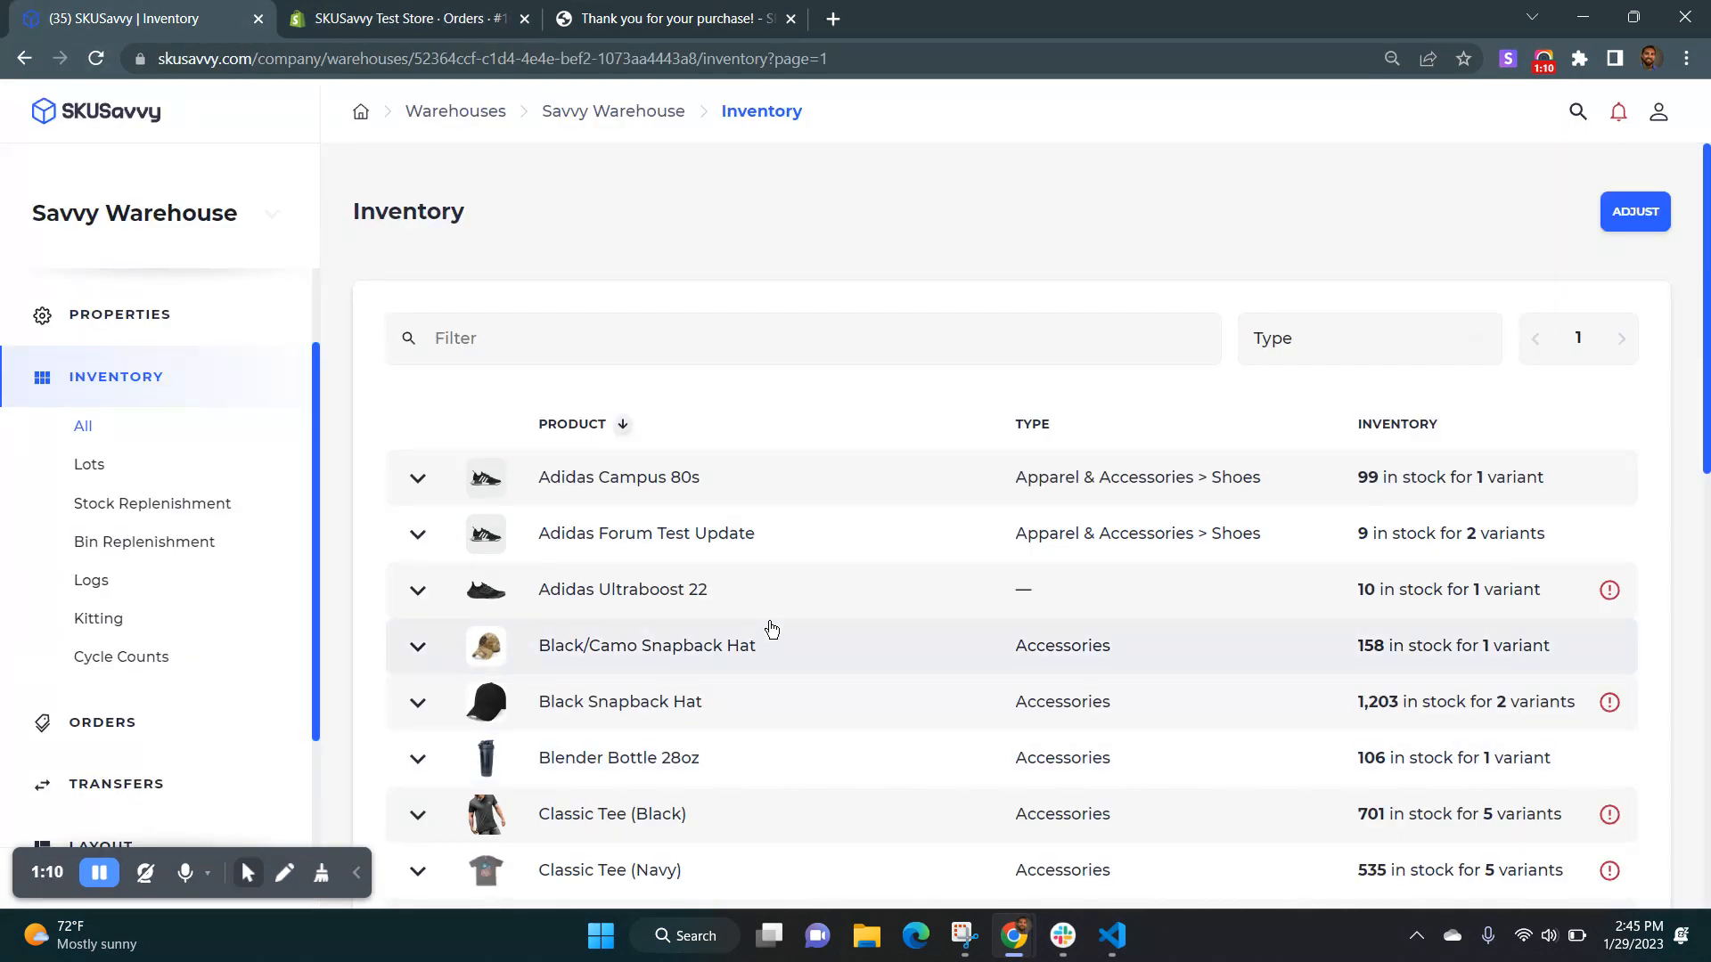
pyautogui.scroll(-1, 162, 626)
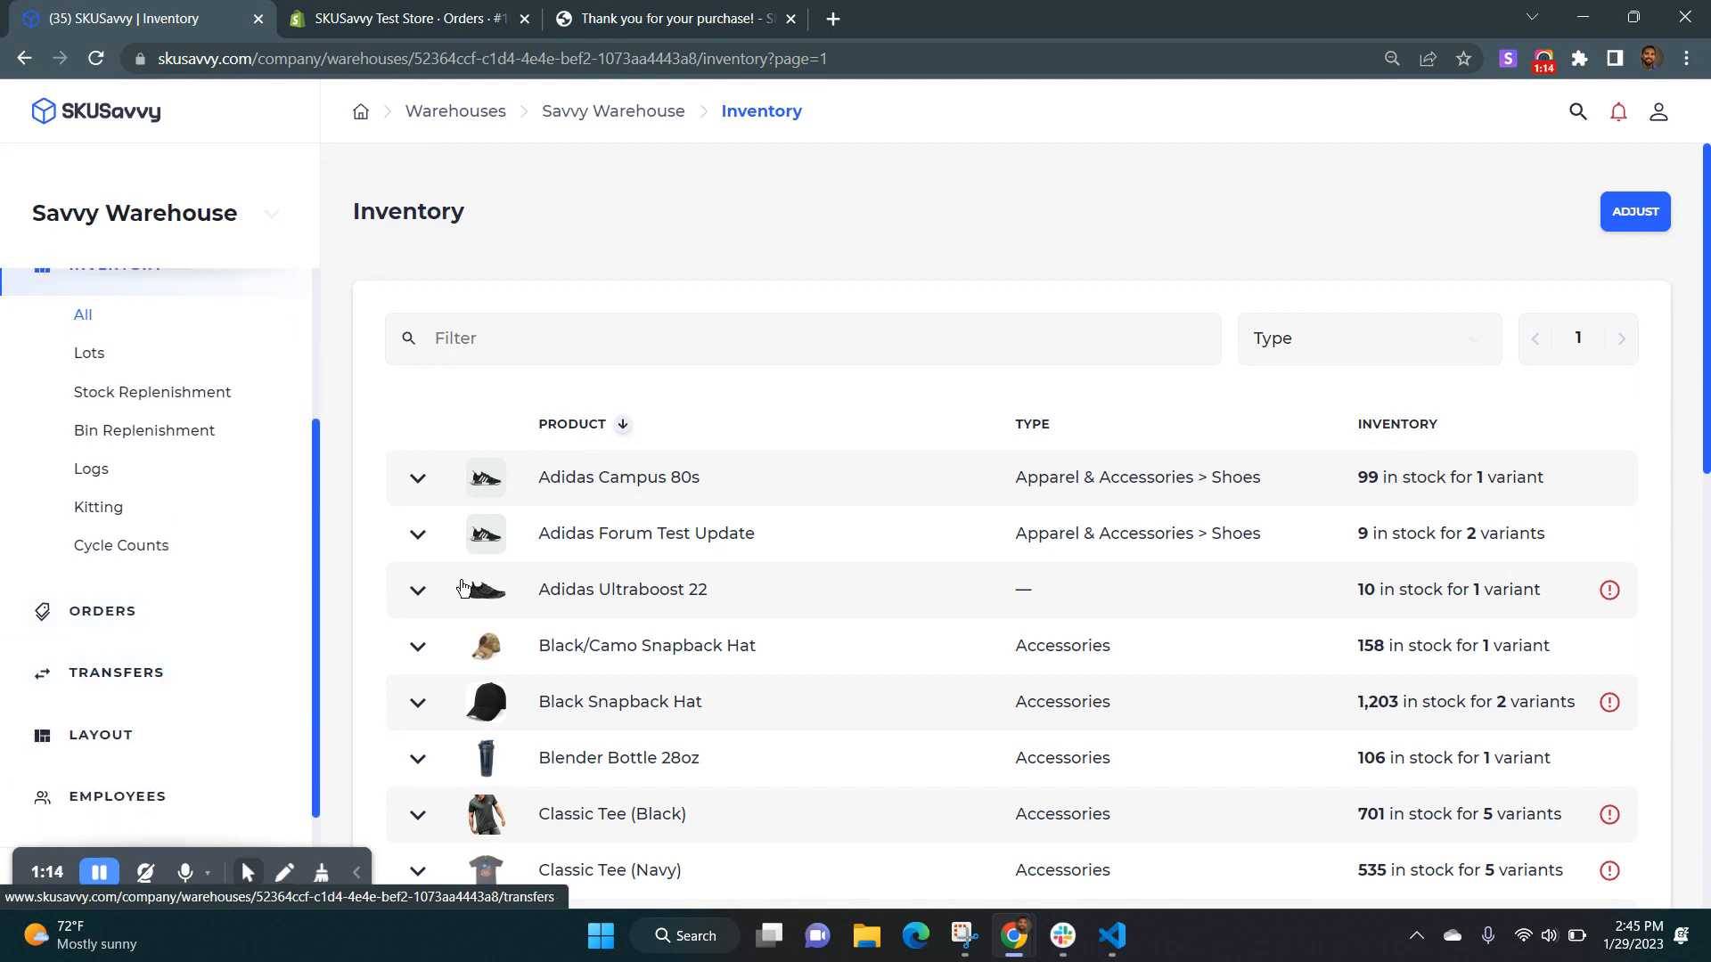
pyautogui.click(176, 675)
pyautogui.click(1600, 222)
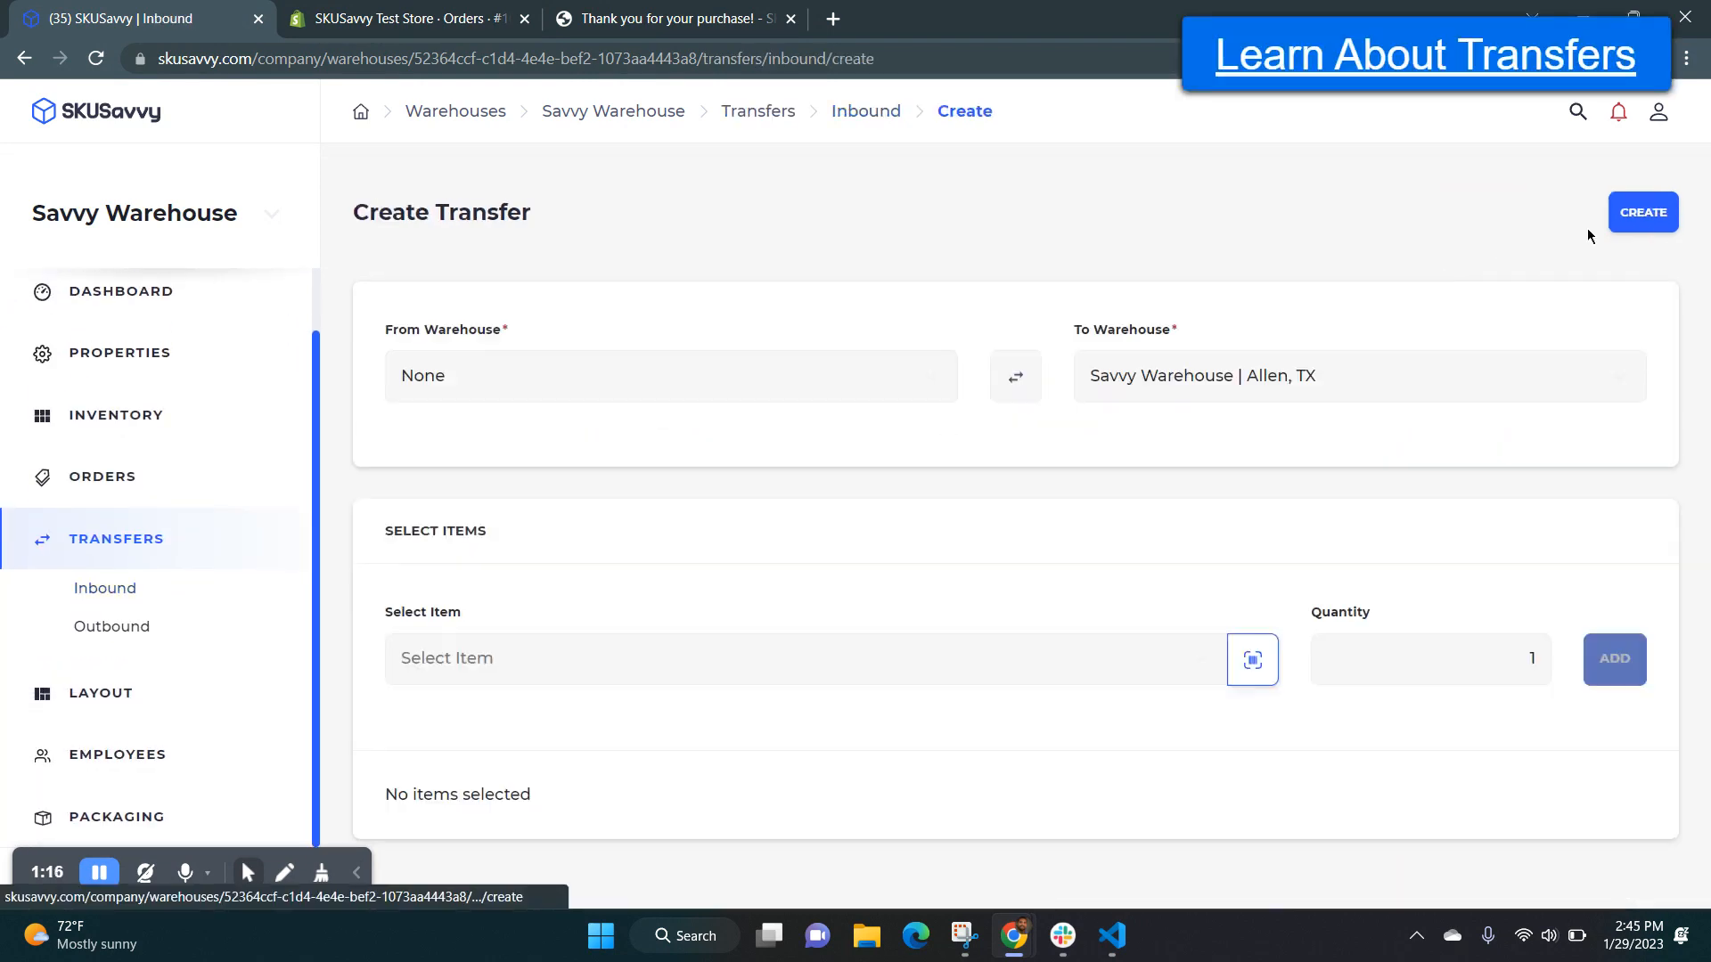
pyautogui.click(627, 392)
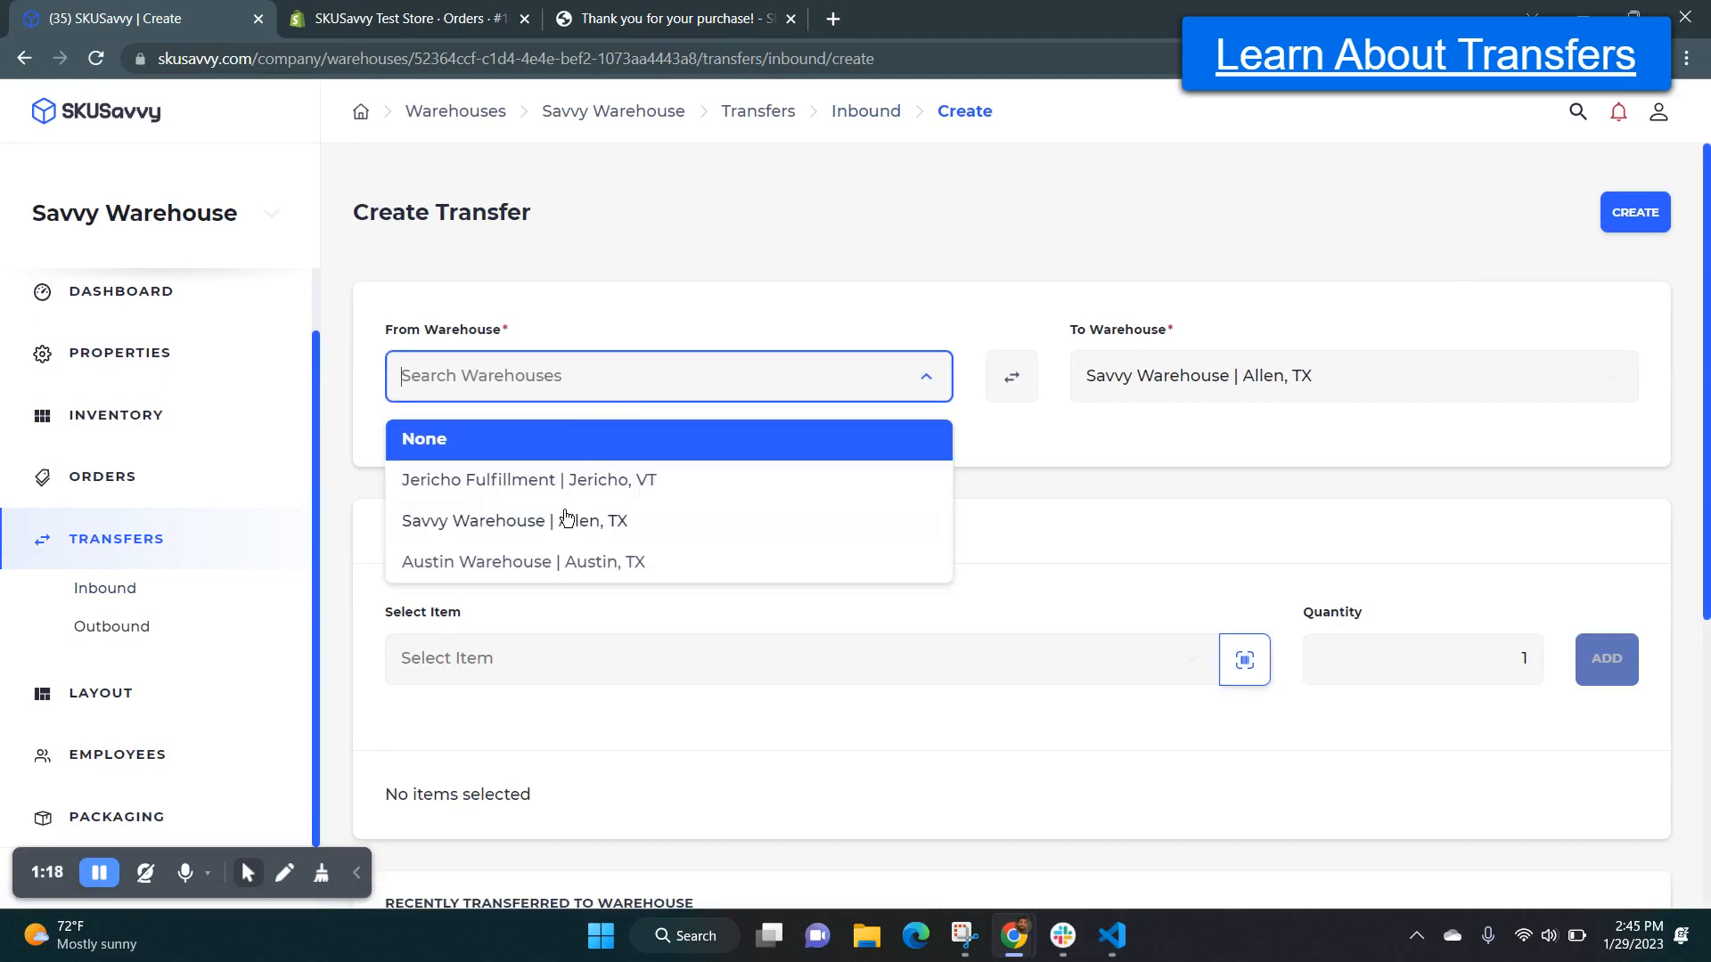
pyautogui.click(565, 561)
# Add one 2D Bluetooth Ring Barcode Scanner to the transfer's items.
pyautogui.click(789, 677)
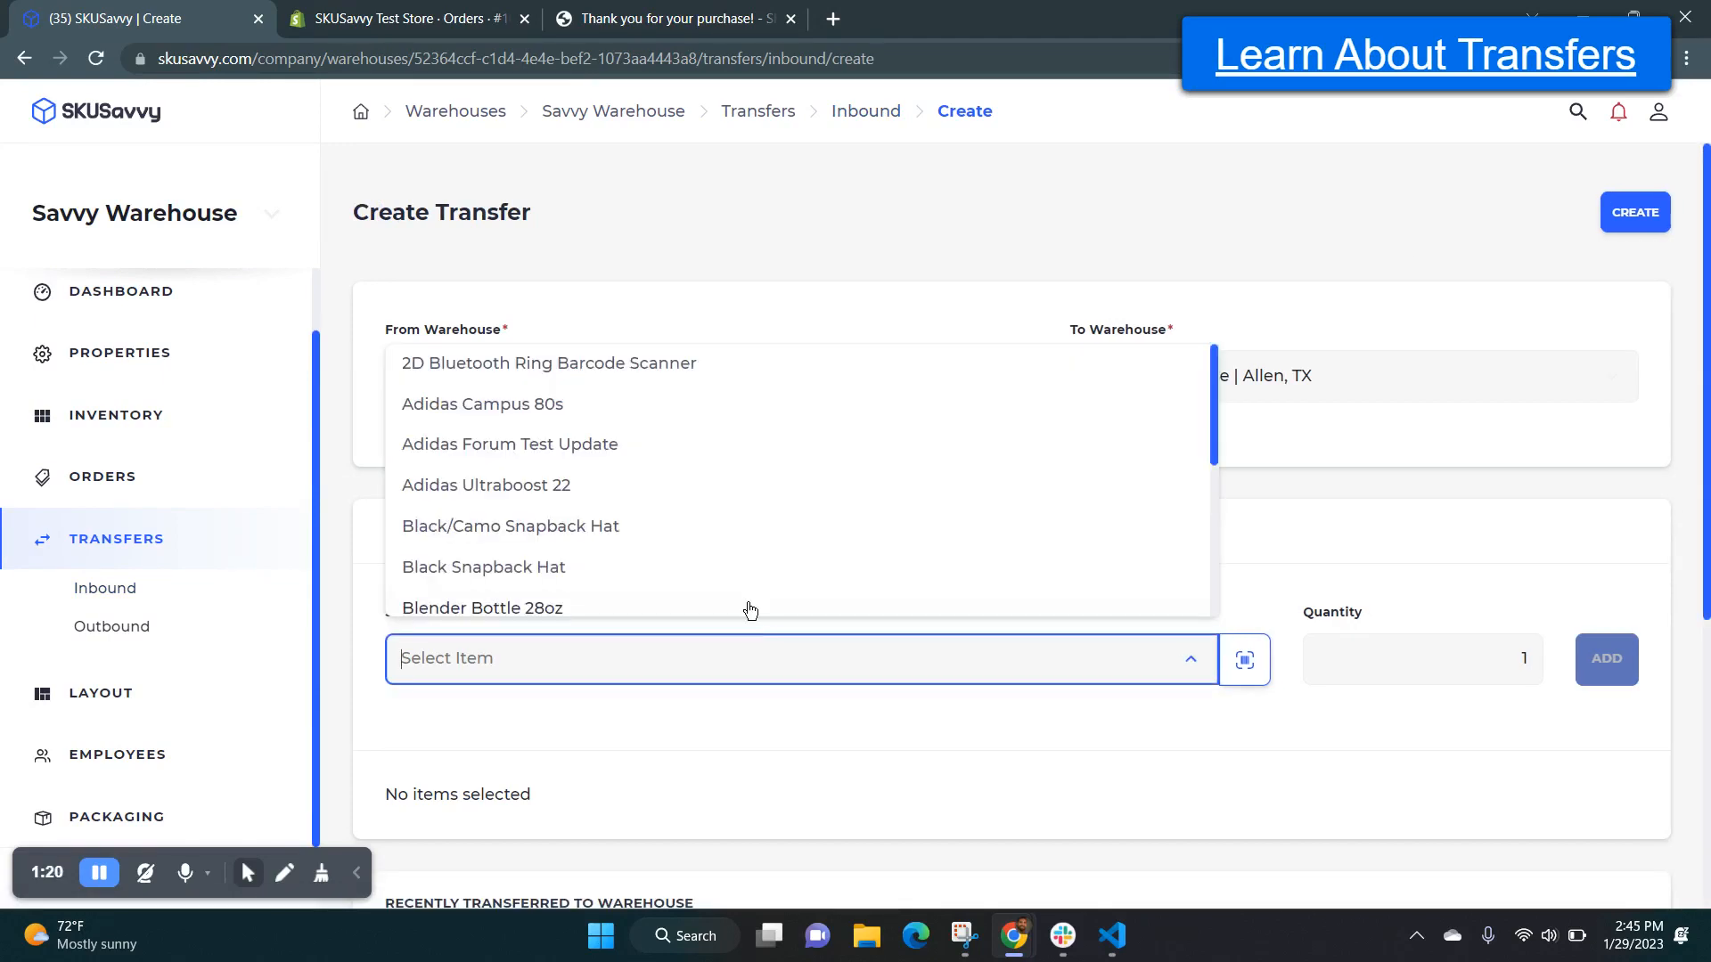
pyautogui.click(664, 368)
pyautogui.click(1607, 659)
pyautogui.scroll(-6, 1065, 694)
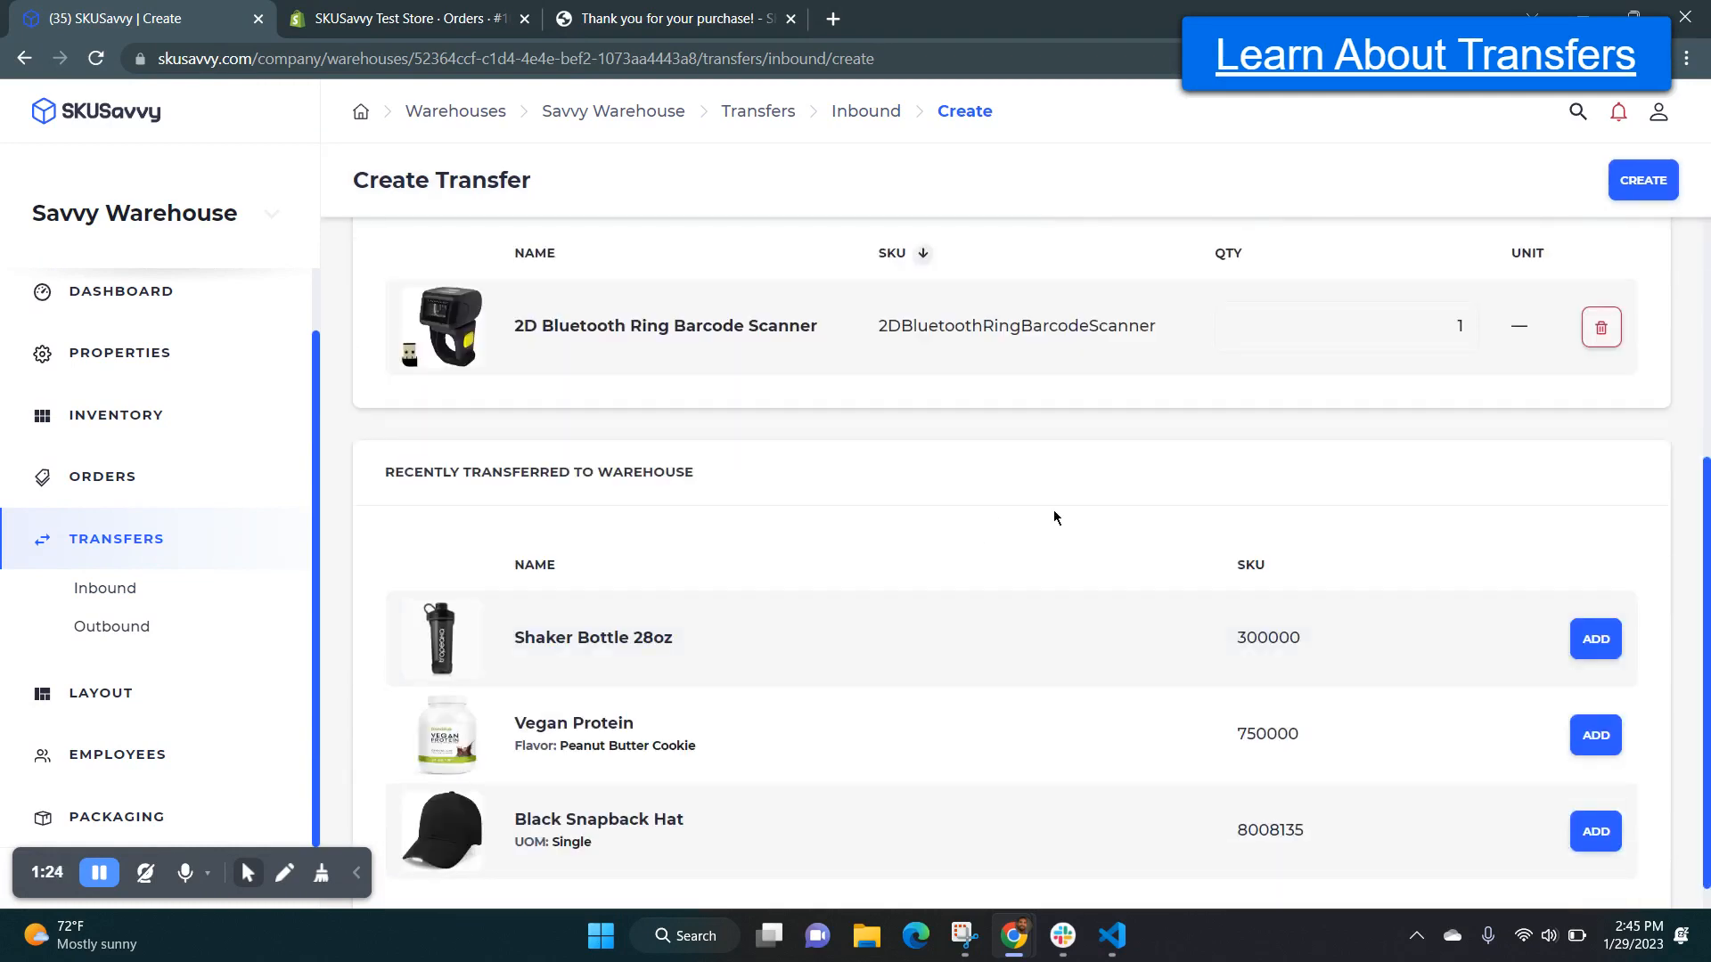
pyautogui.scroll(4, 980, 535)
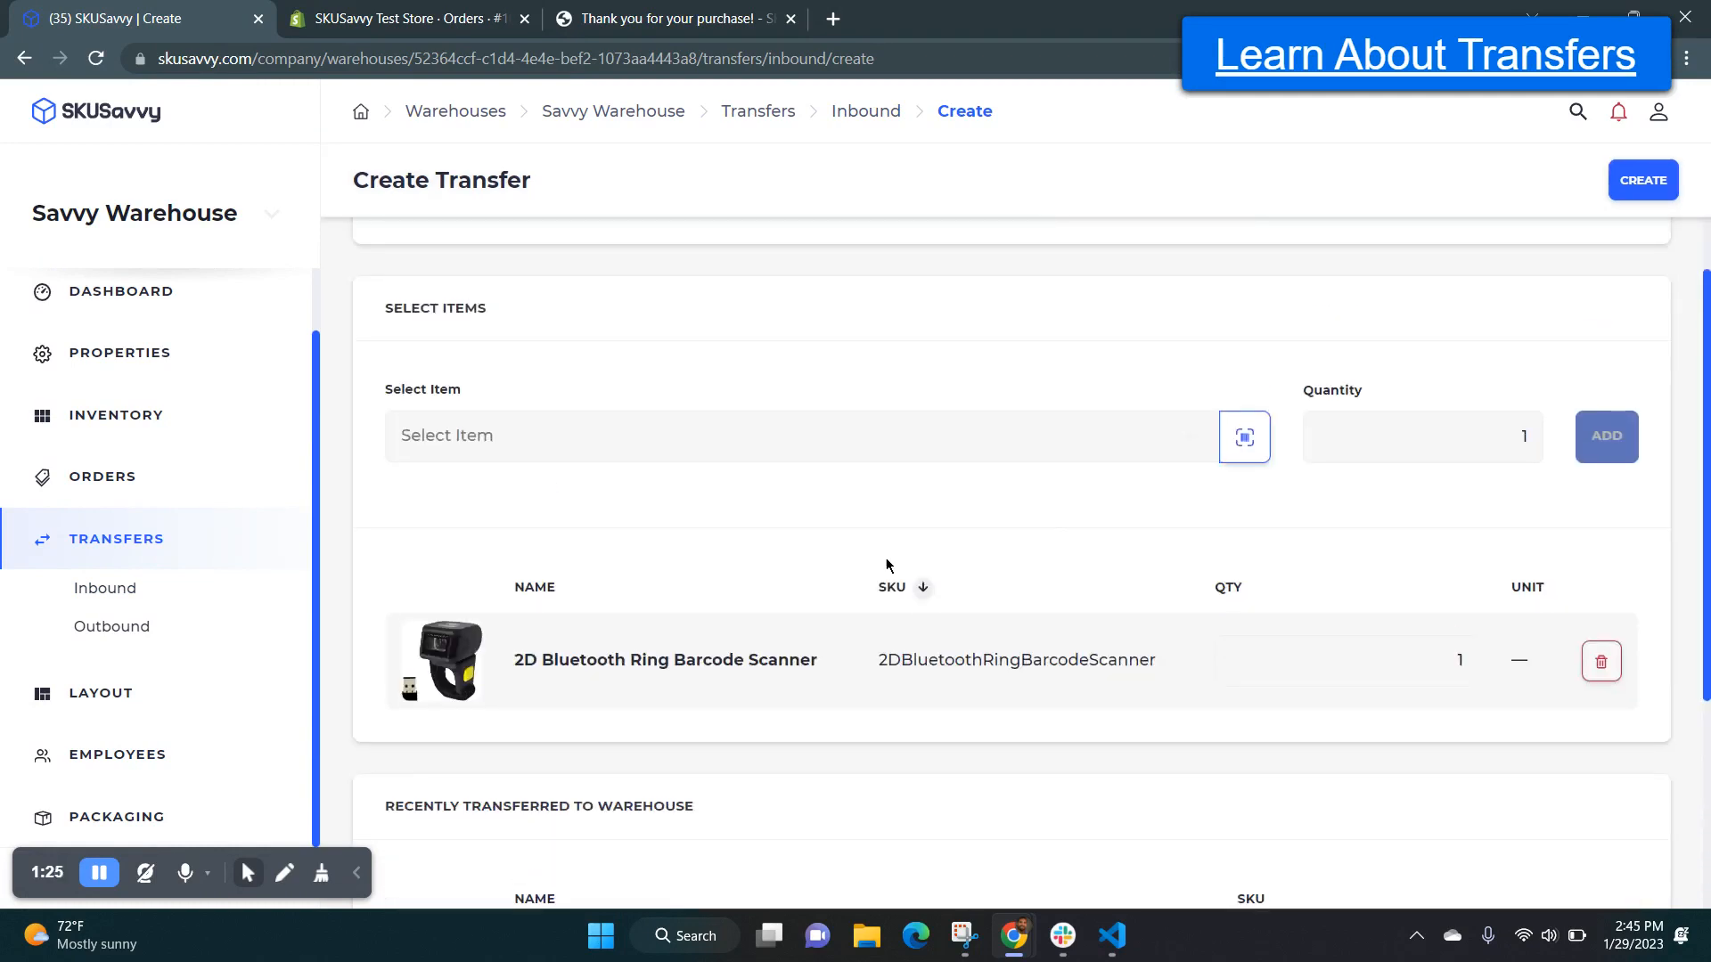
# View the list of warehouses that can be switched to in SKUSavvy, and recheck the Shopify order.
pyautogui.click(163, 219)
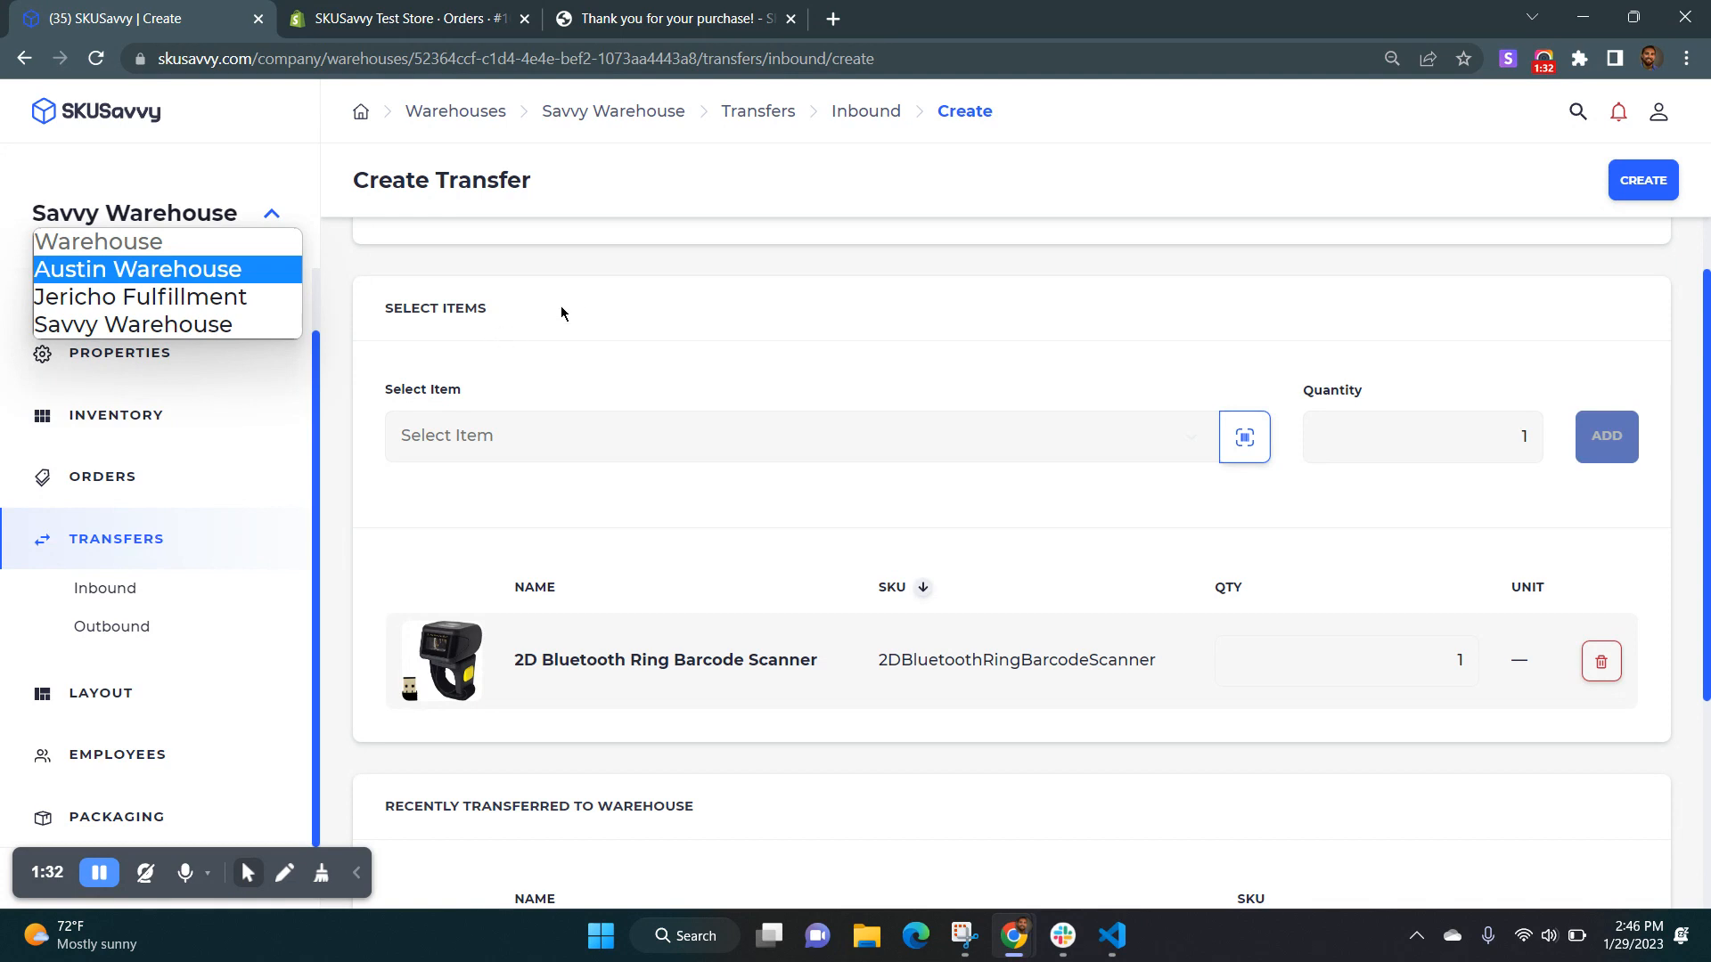
pyautogui.click(392, 18)
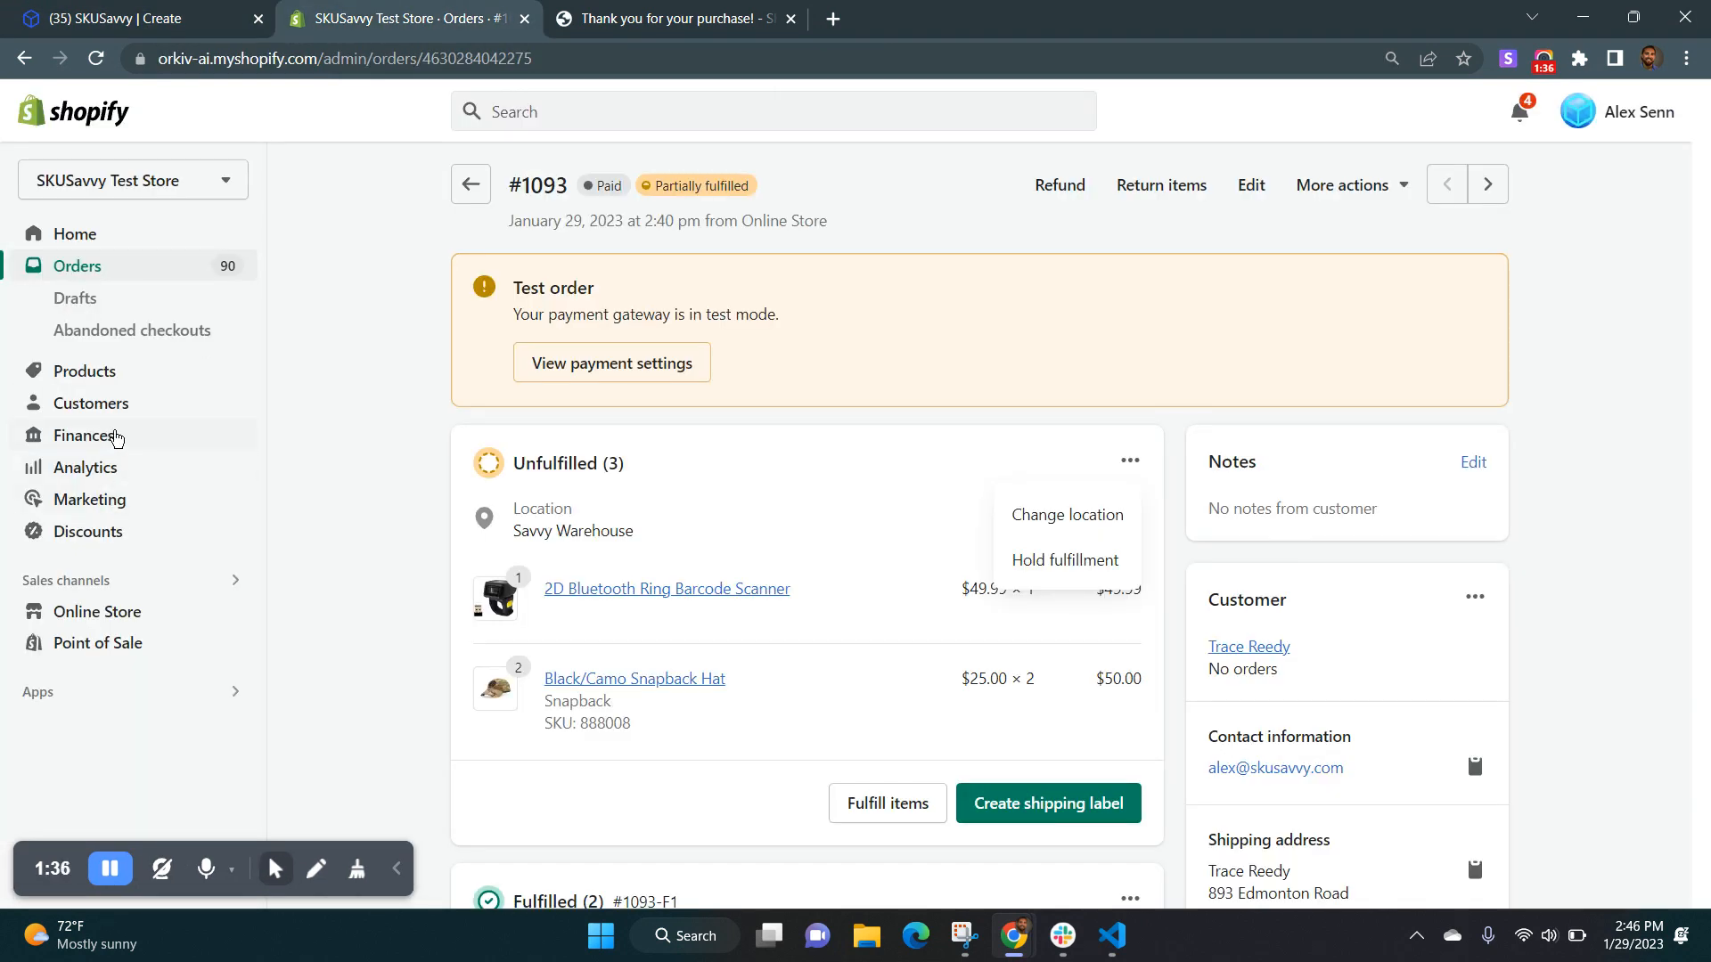
pyautogui.click(165, 18)
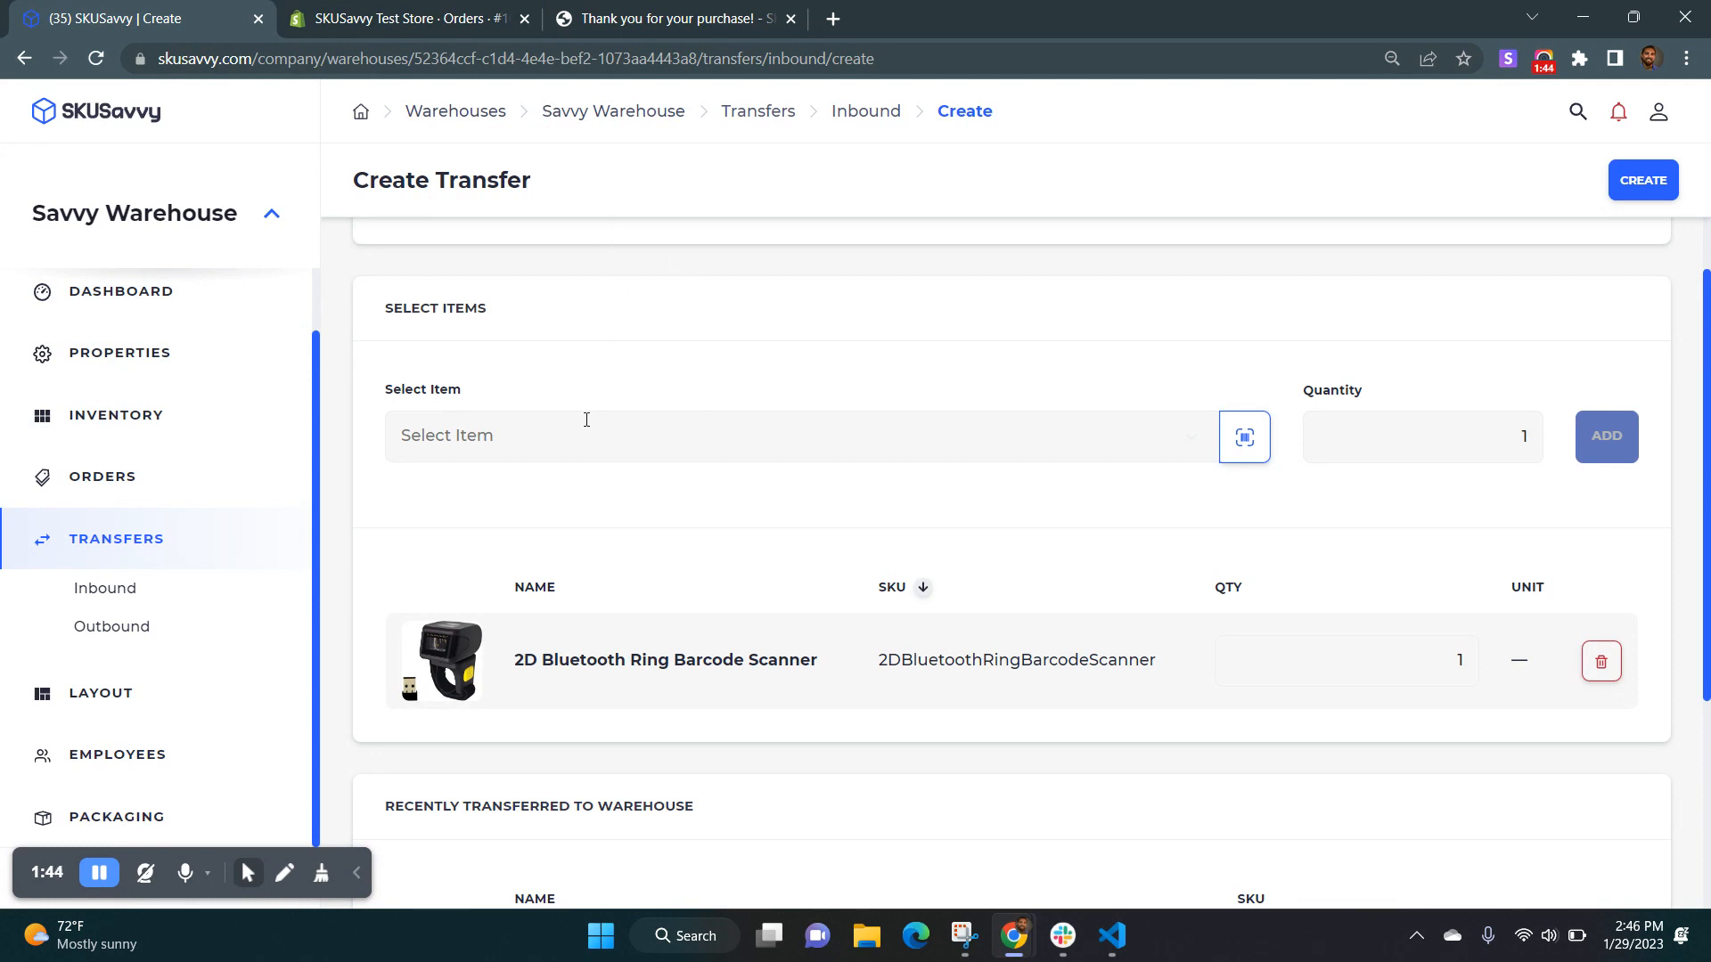
# Change the fulfillment location of the Shopify order's unfulfilled items to Austin Warehouse and save it.
pyautogui.click(402, 21)
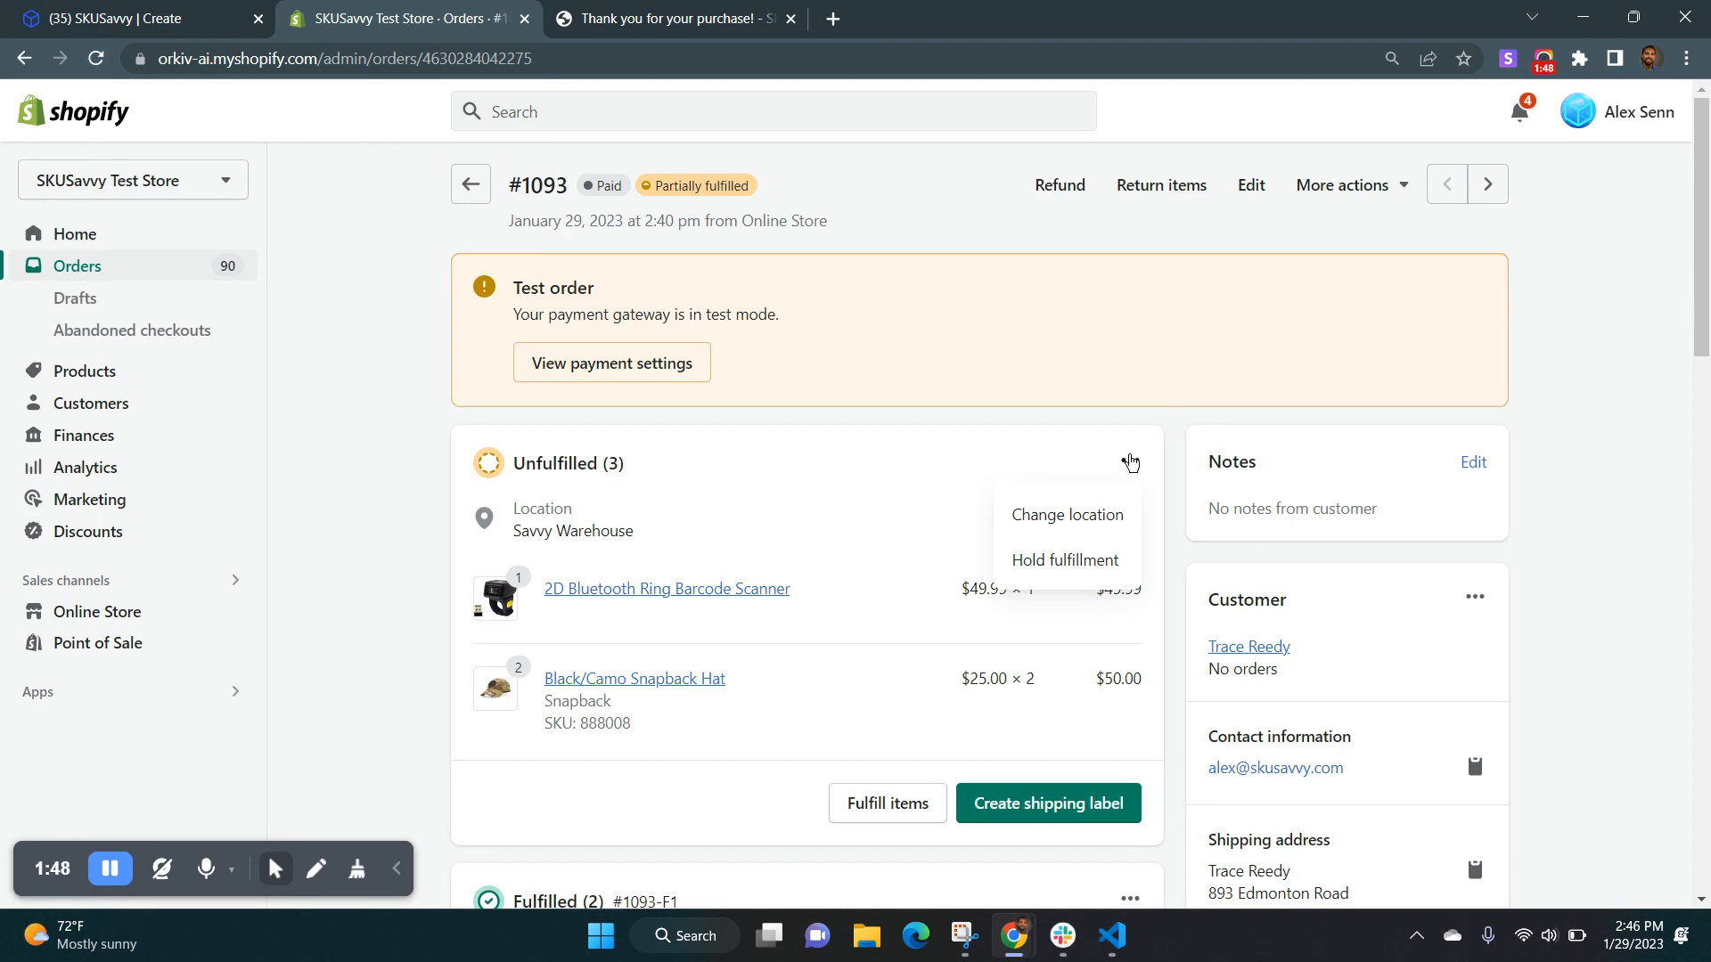
pyautogui.click(1086, 517)
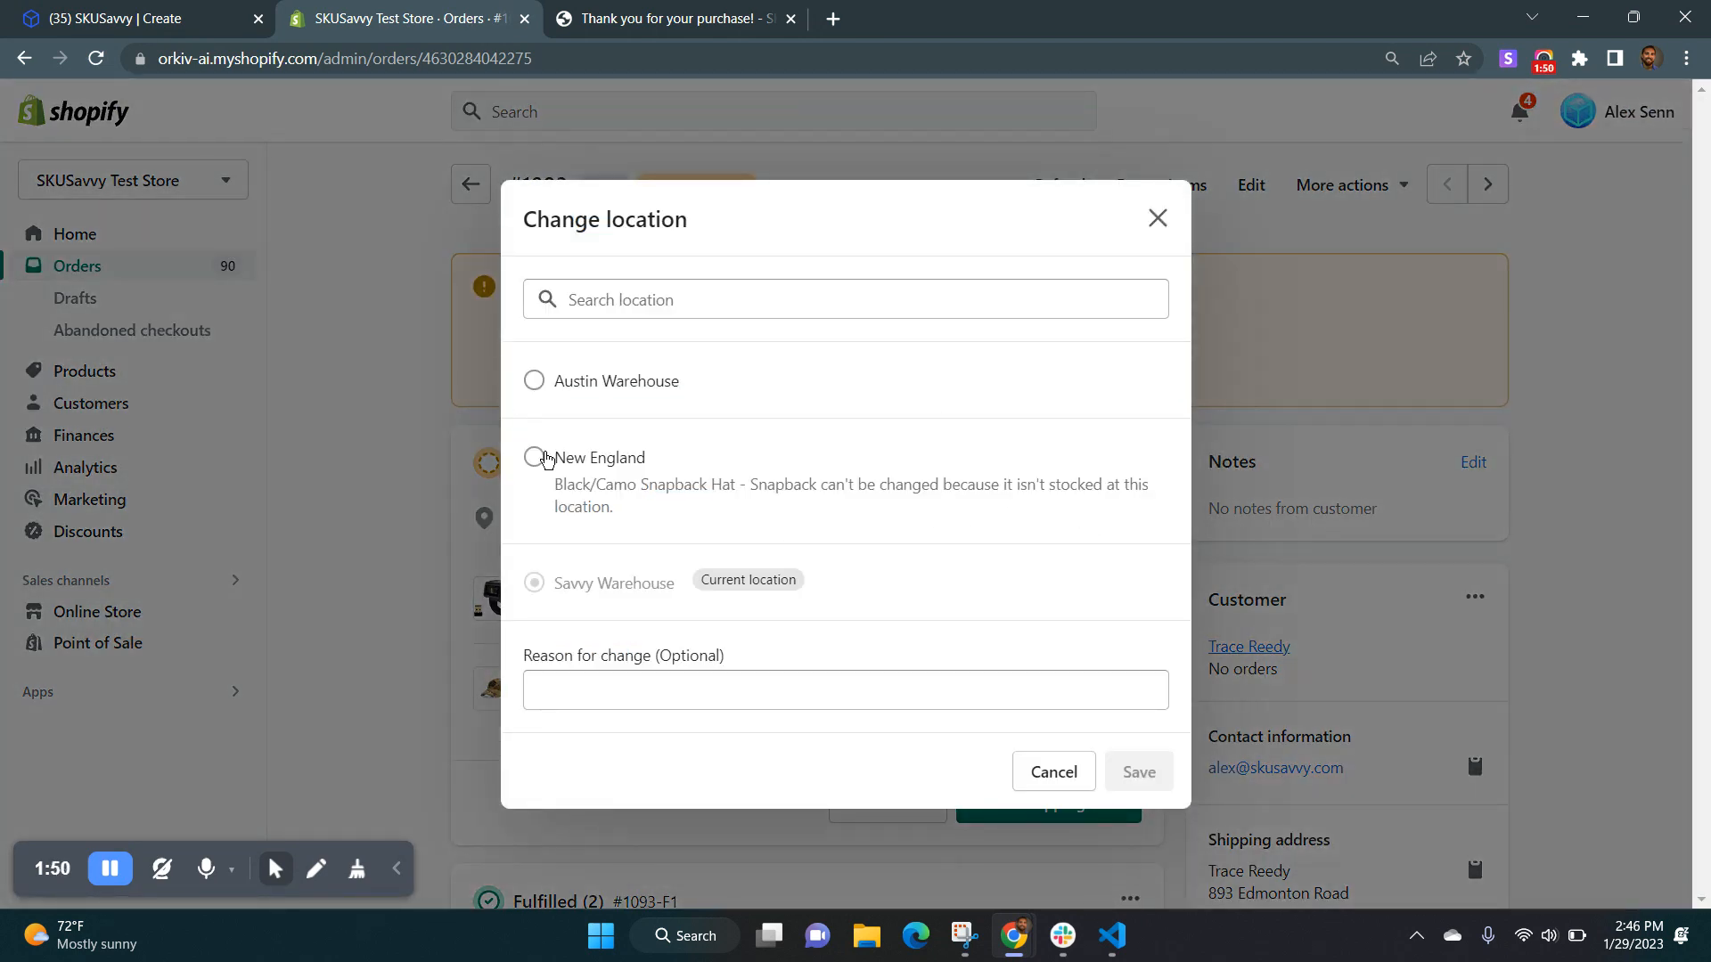
pyautogui.click(533, 380)
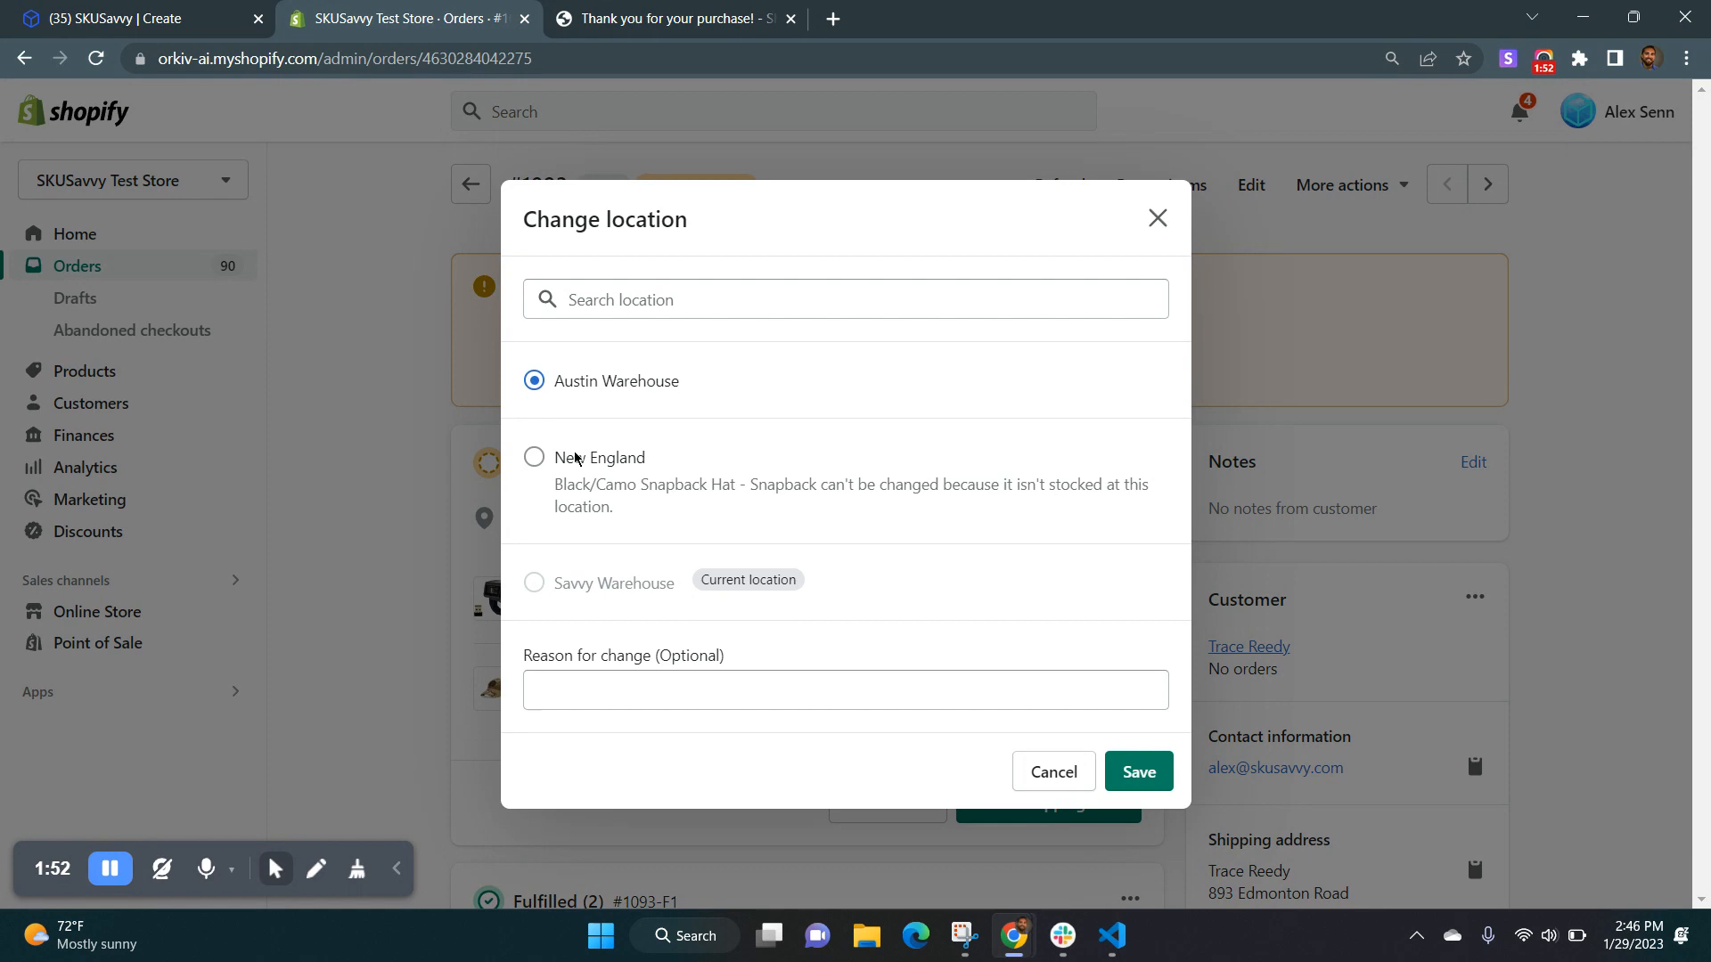
pyautogui.click(1137, 772)
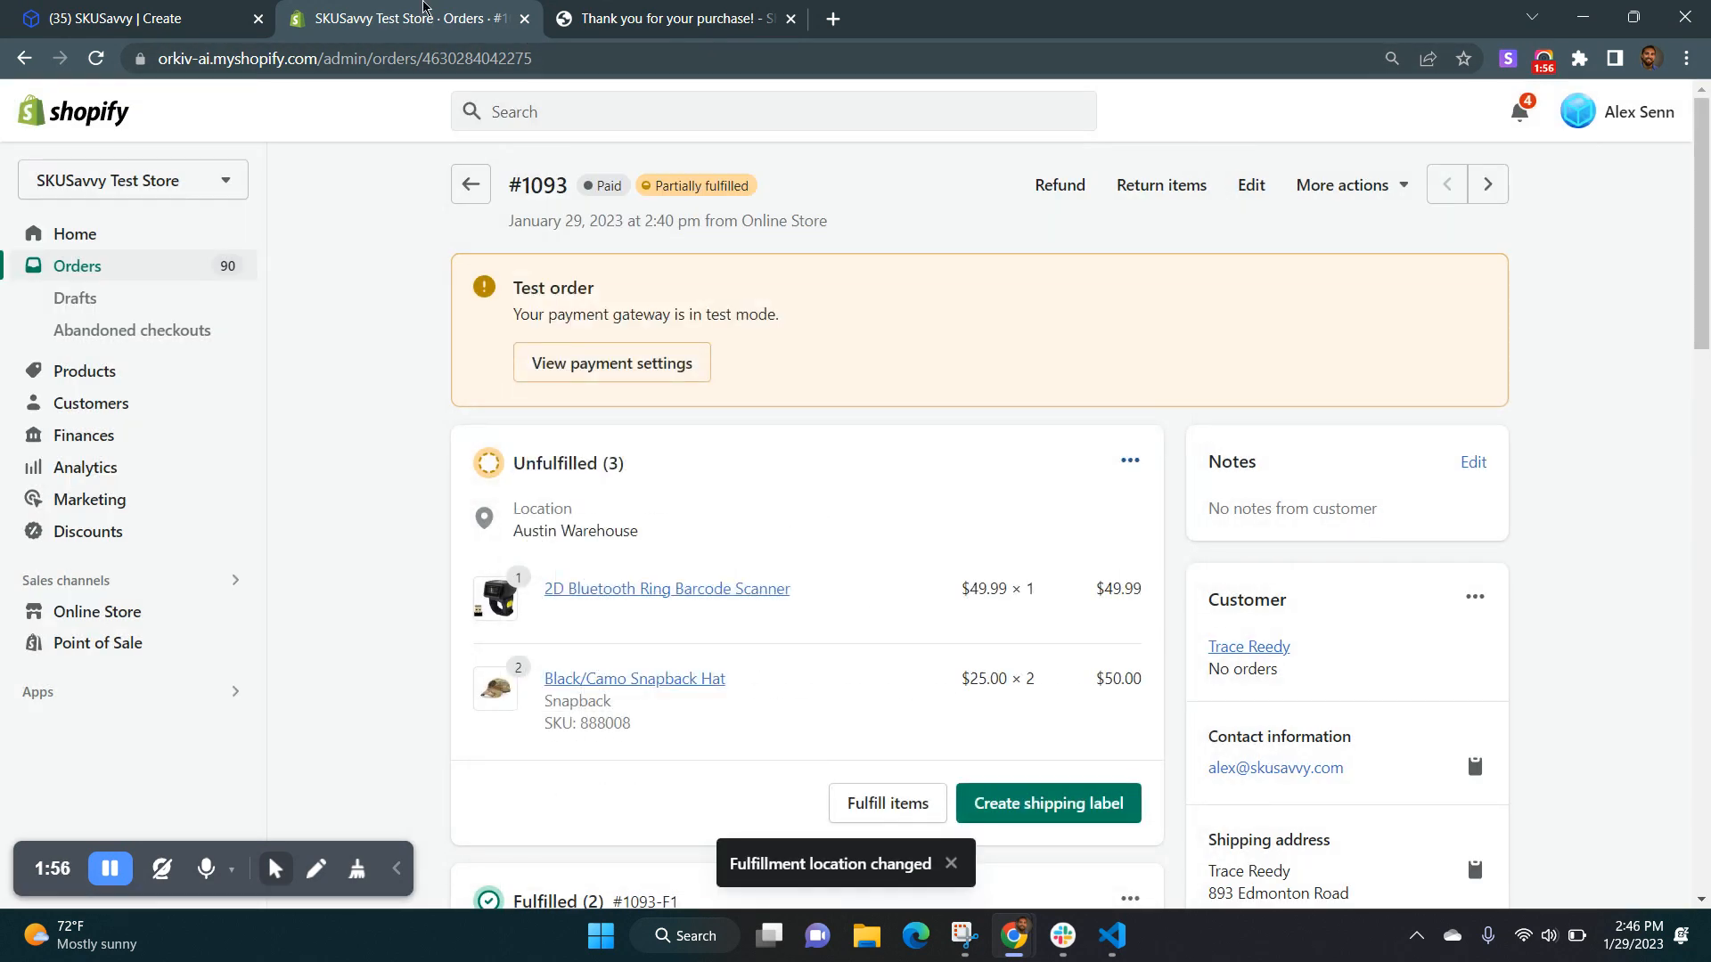
# Return to SKUSavvy, discard the unsaved transfer and open Savvy Warehouse's orders.
pyautogui.click(161, 18)
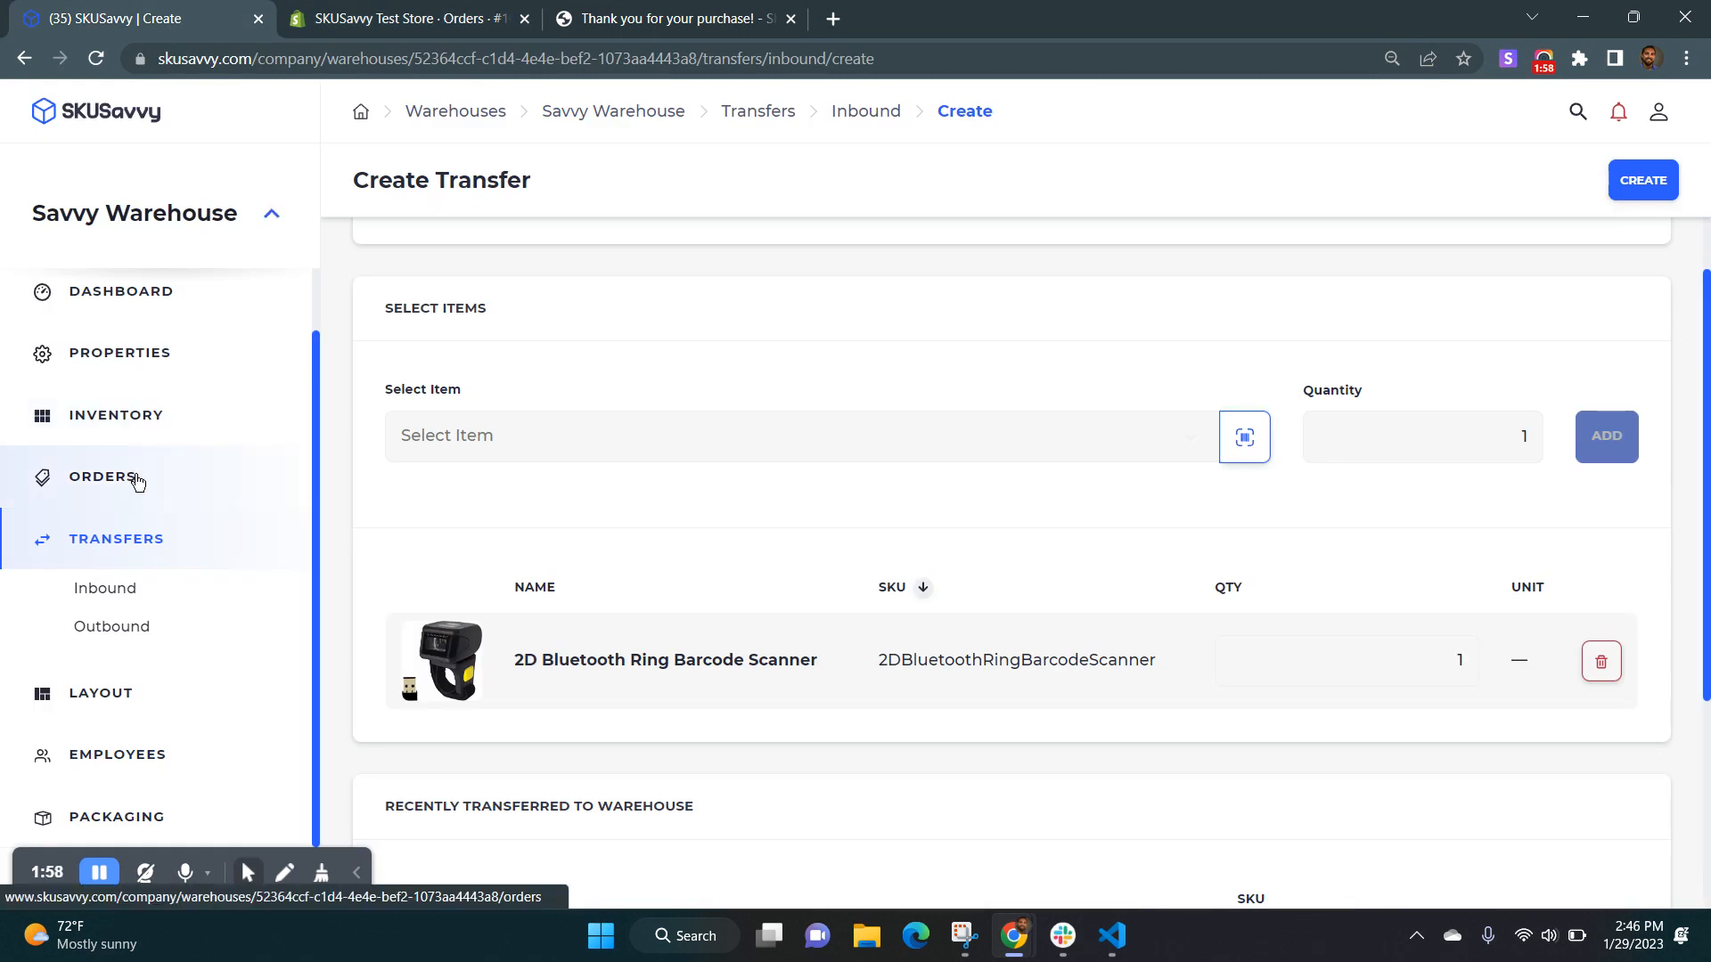
pyautogui.click(136, 481)
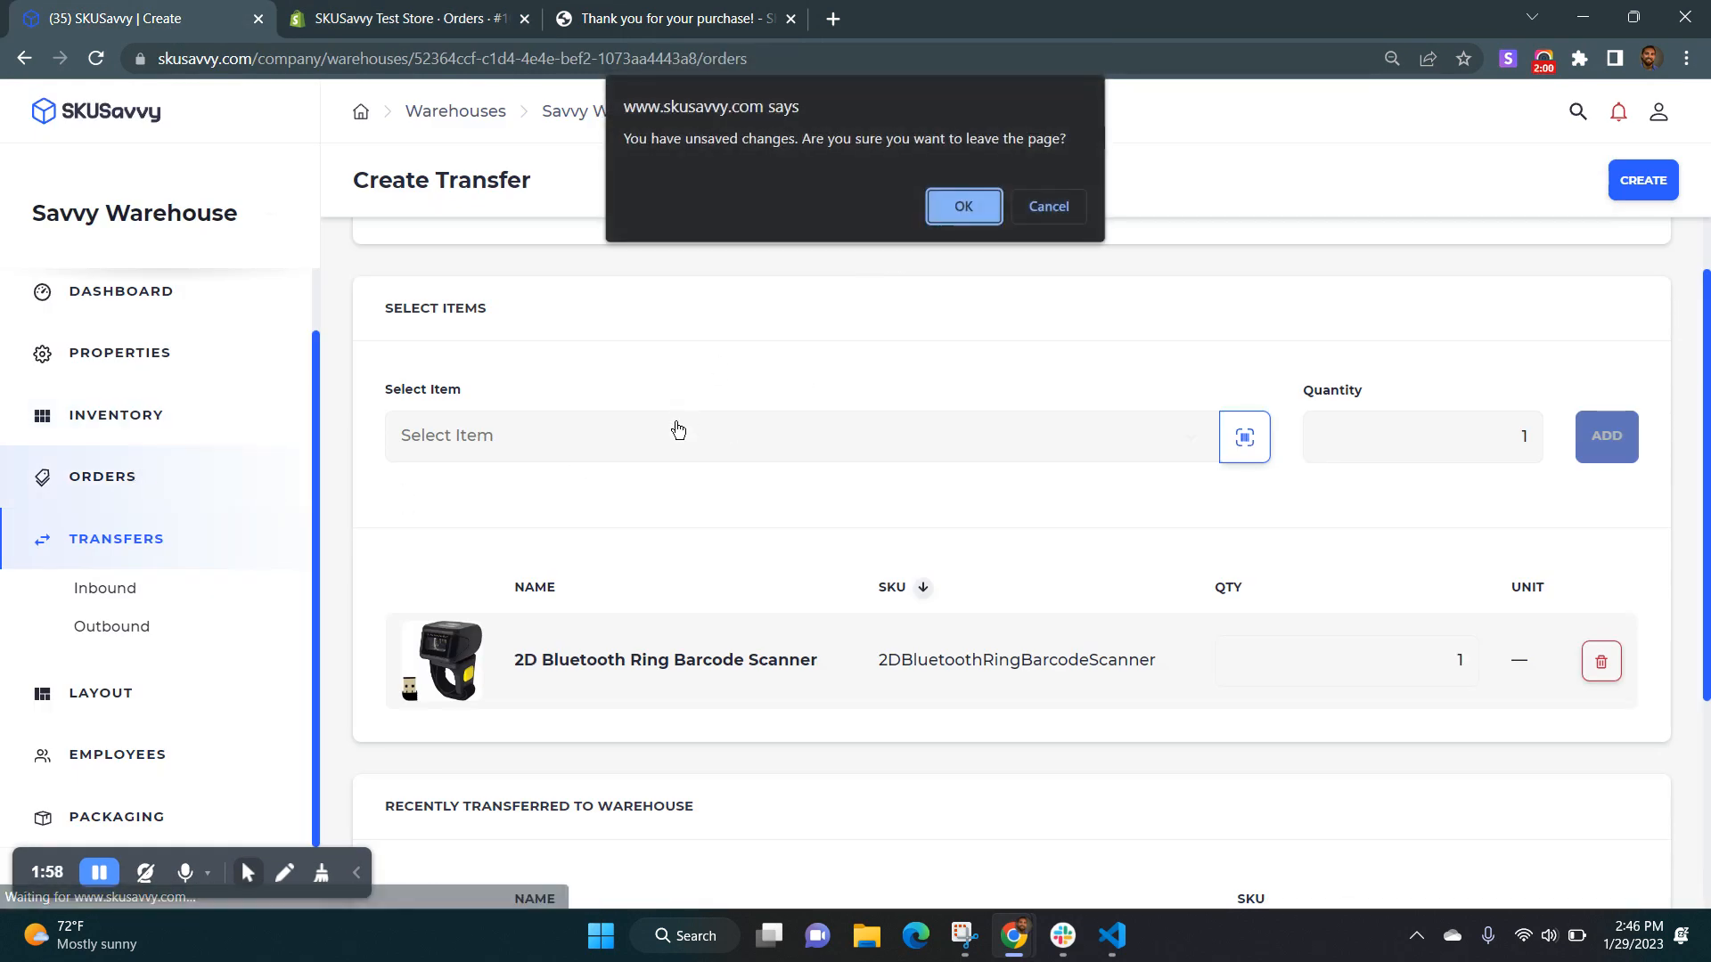
pyautogui.click(970, 206)
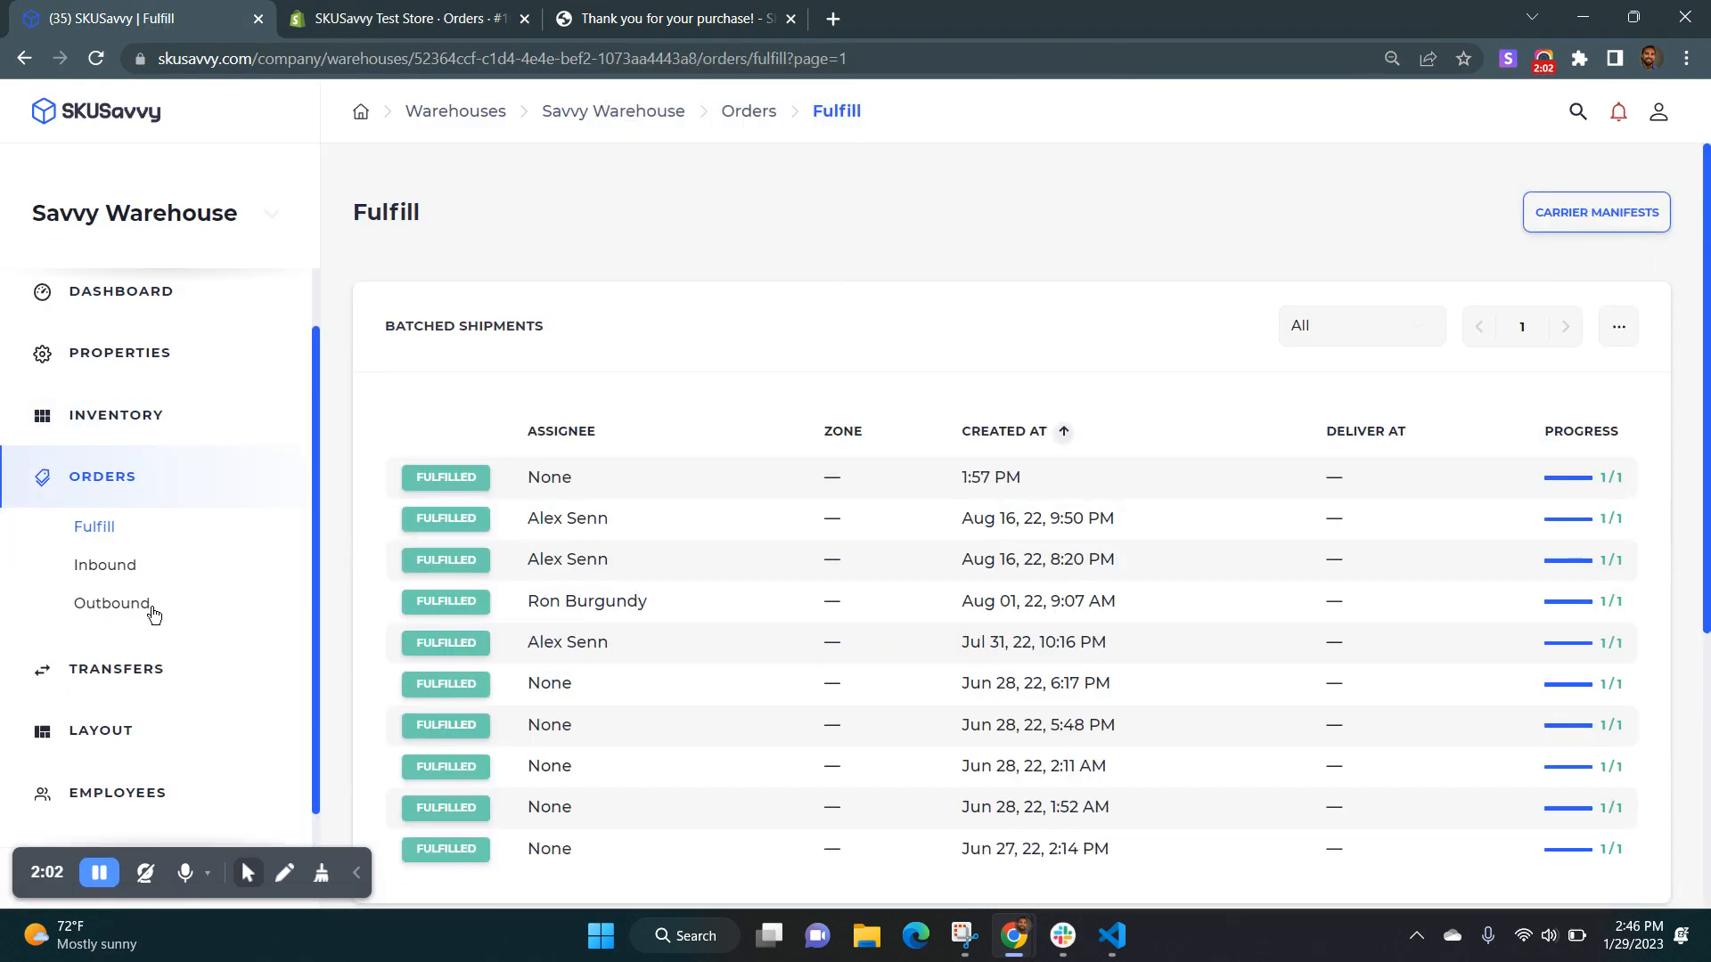
# Reassign the outbound order's processing shipment to Austin Warehouse, and check the unfulfilled items' location on the Shopify order.
pyautogui.click(152, 613)
pyautogui.click(549, 465)
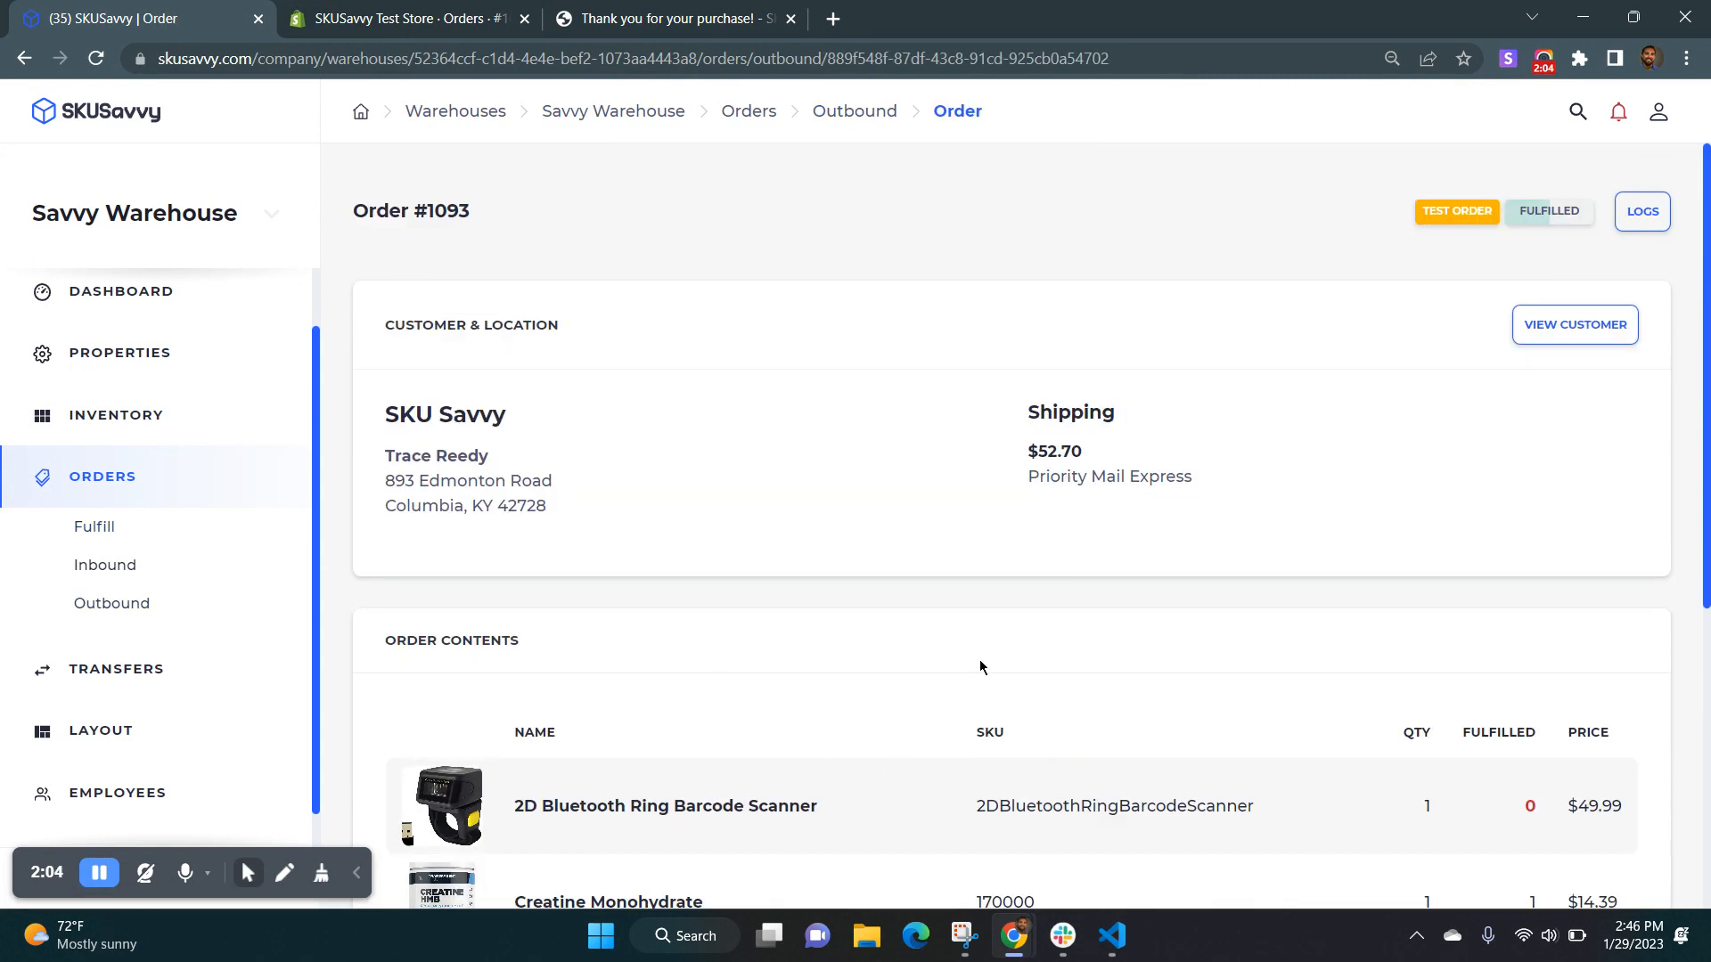
pyautogui.scroll(-5, 980, 666)
pyautogui.click(1360, 830)
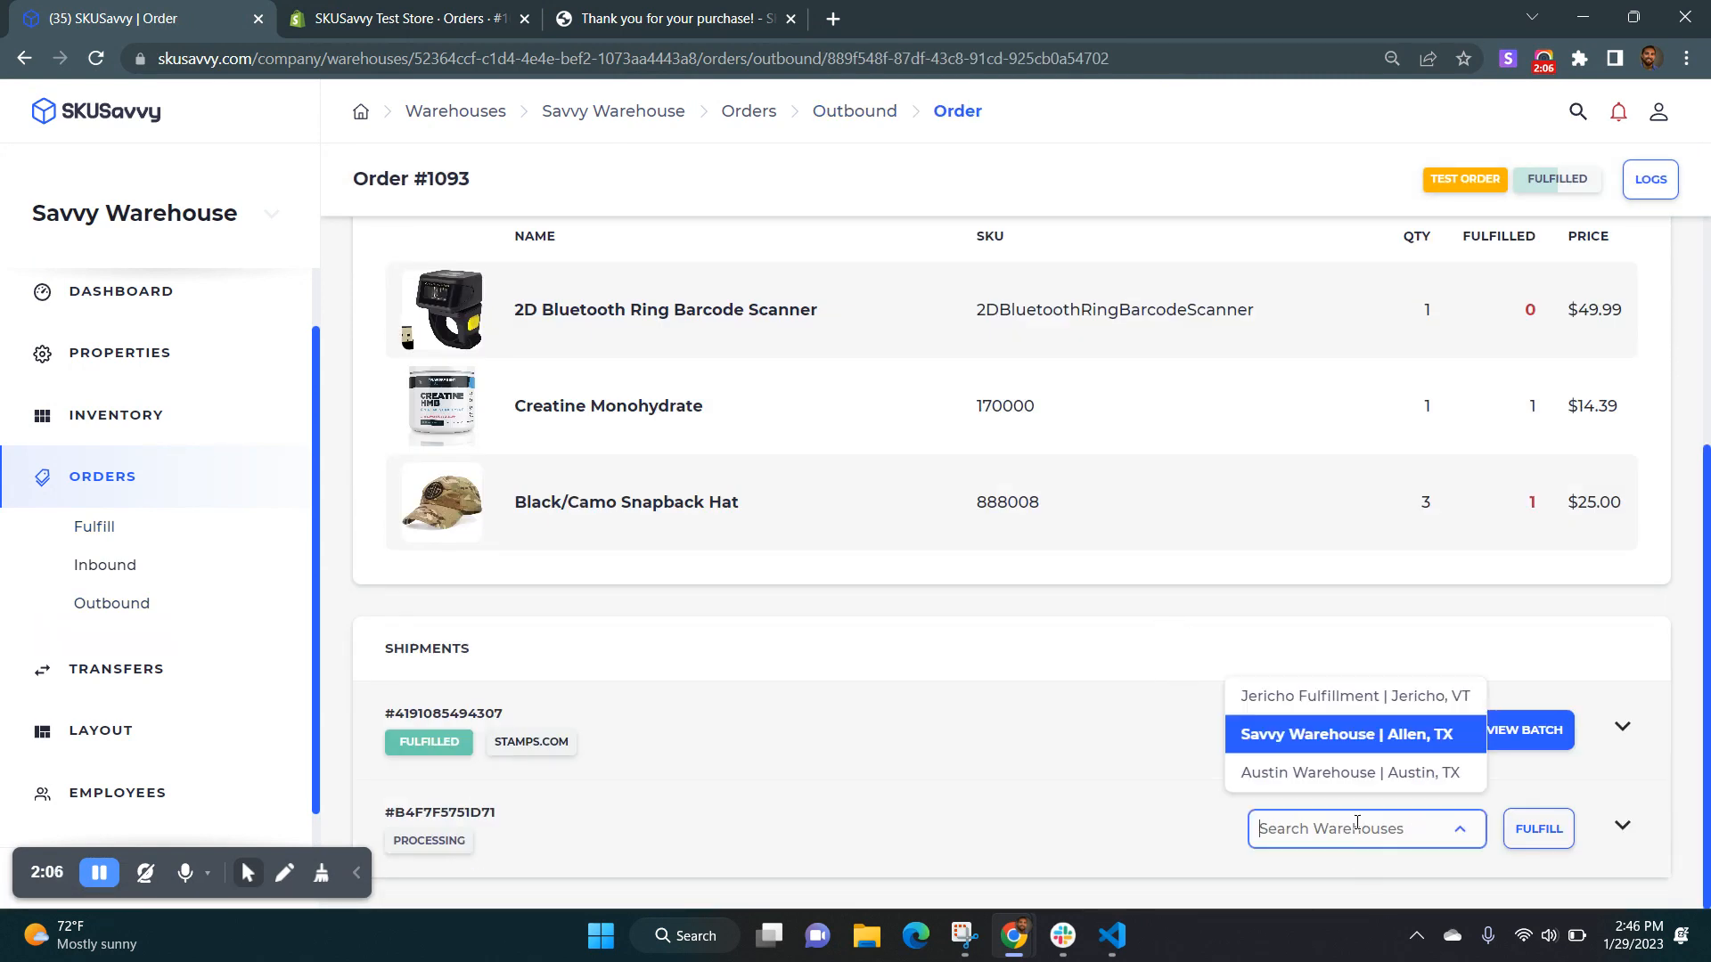
pyautogui.click(1328, 777)
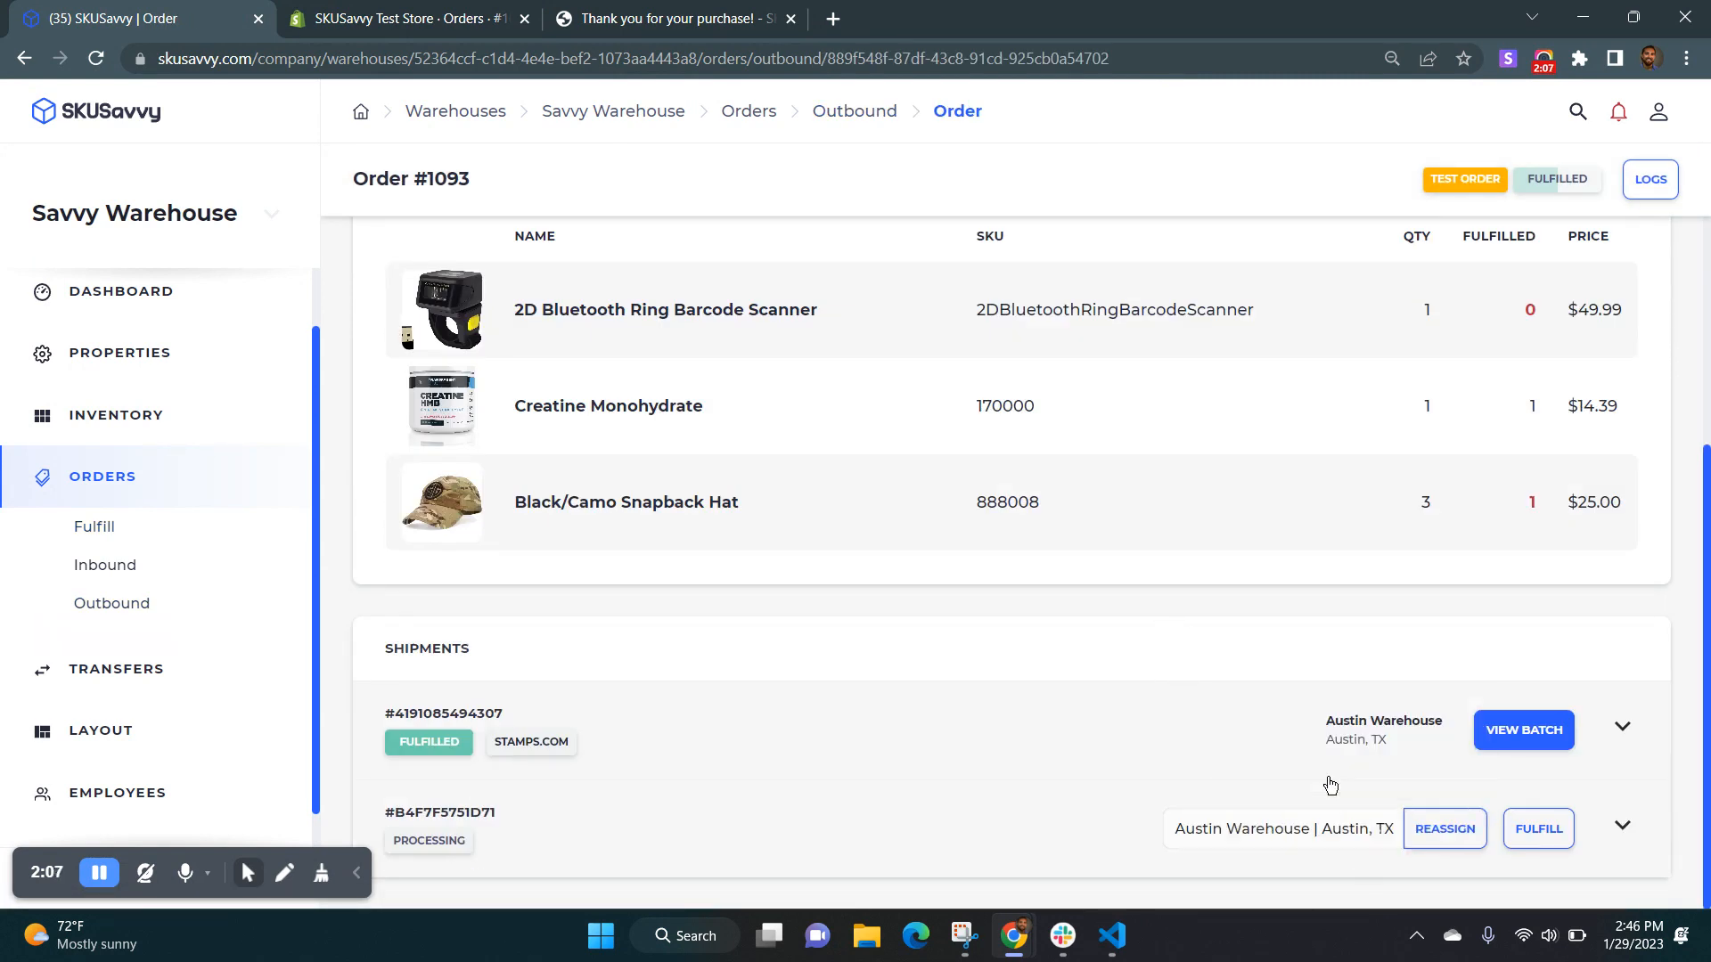
pyautogui.click(1446, 829)
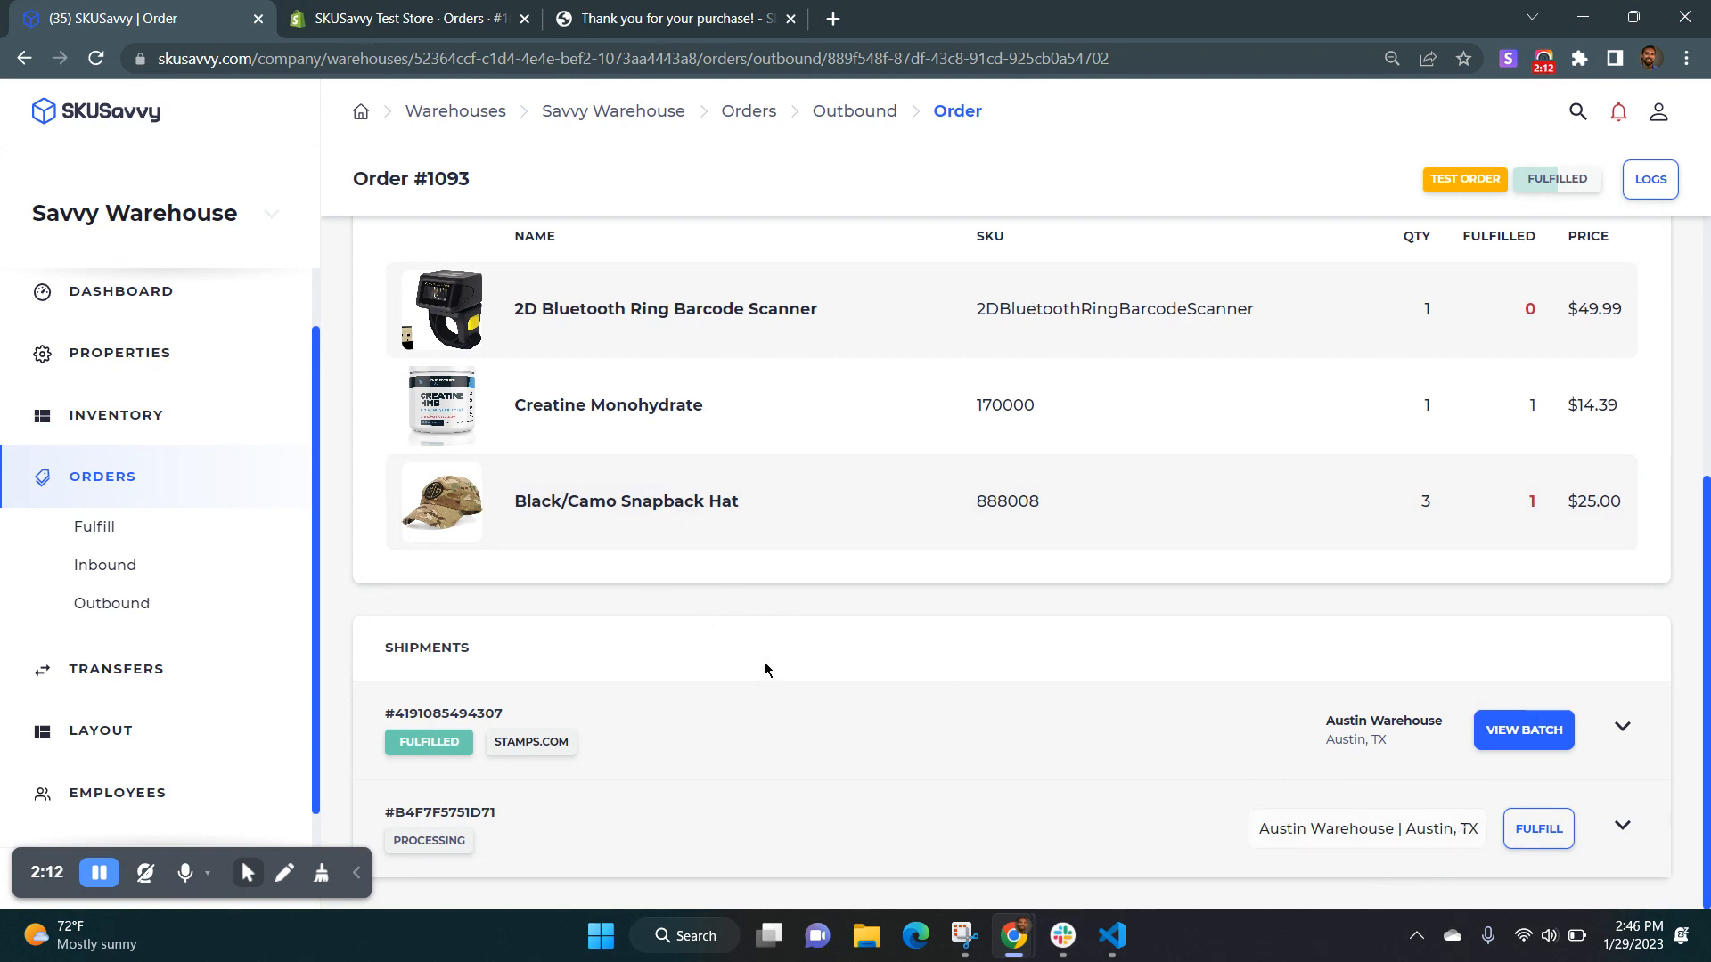
pyautogui.hotkey('ctrl', 'Tab')
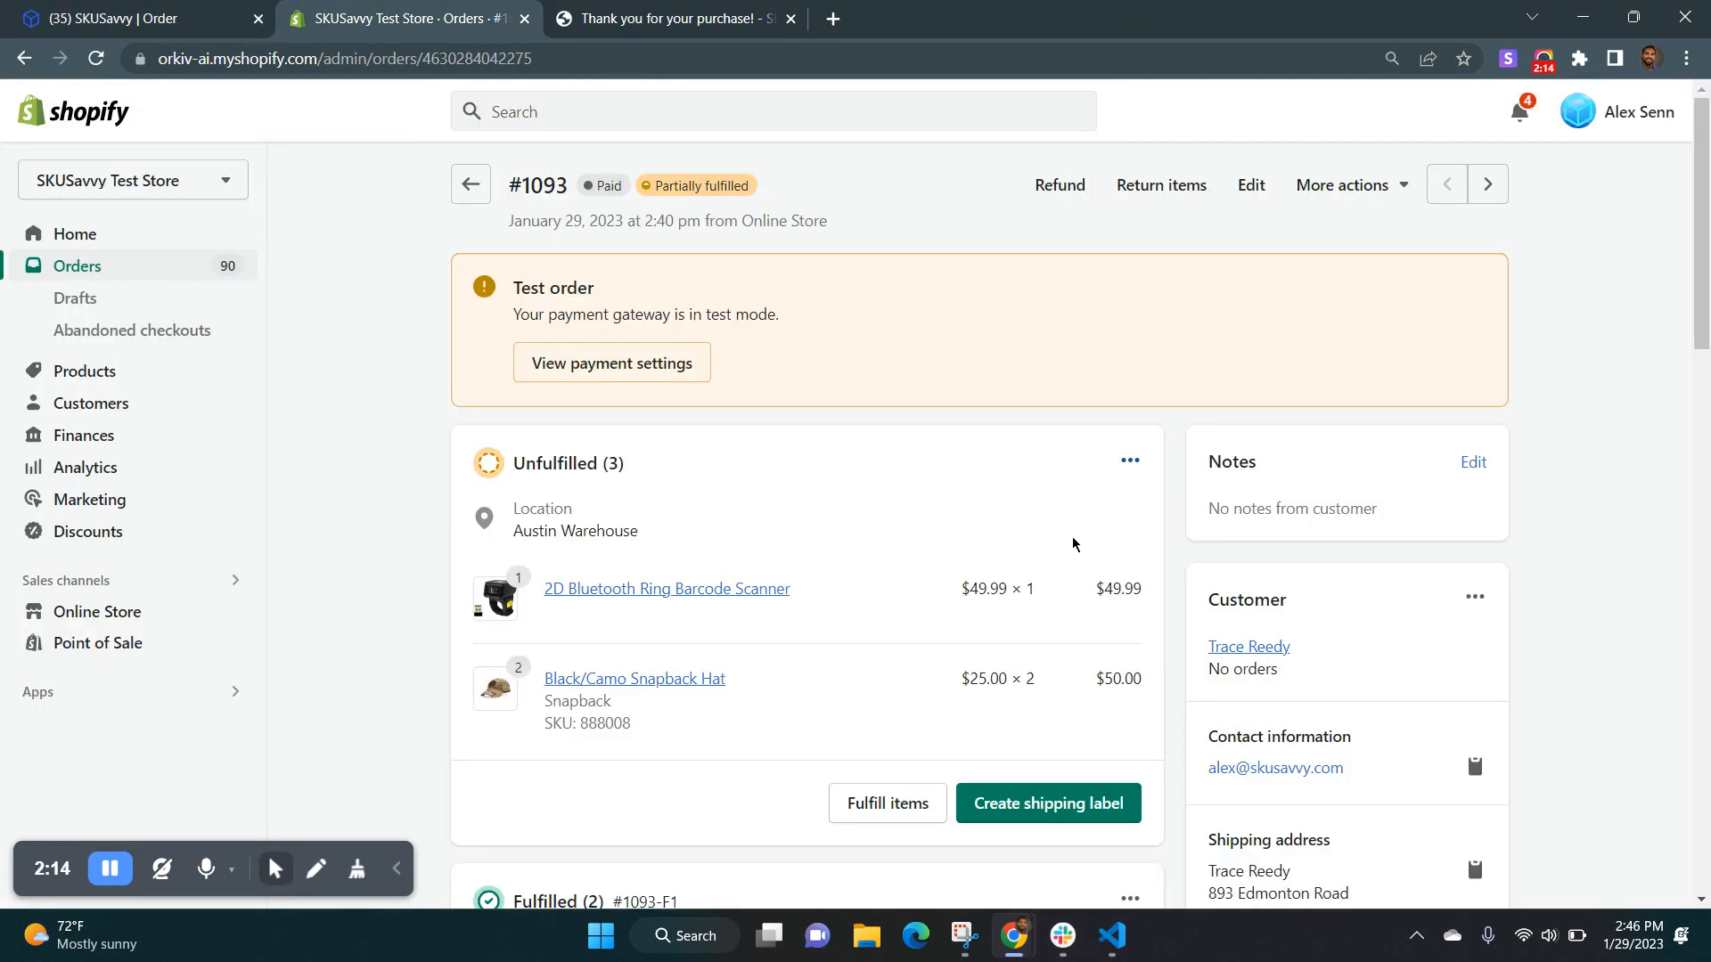
pyautogui.click(154, 28)
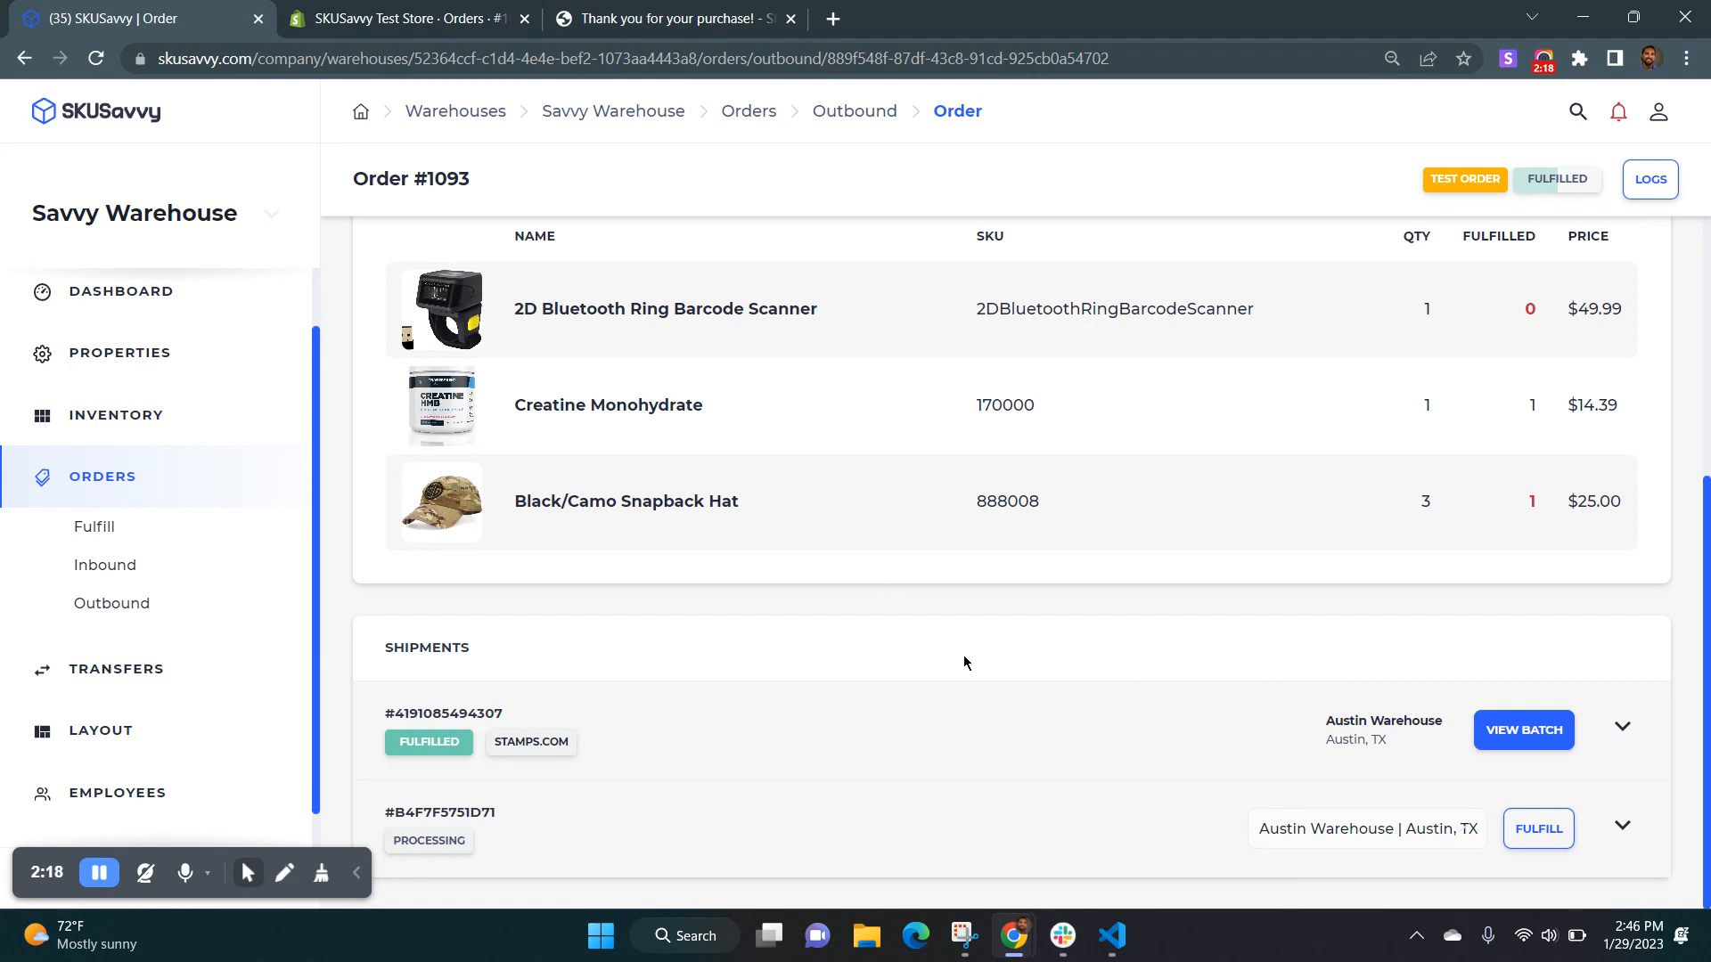
# Switch from Savvy Warehouse to Austin Warehouse and start fulfilling the order's processing shipment without a batch.
pyautogui.click(203, 224)
pyautogui.click(185, 265)
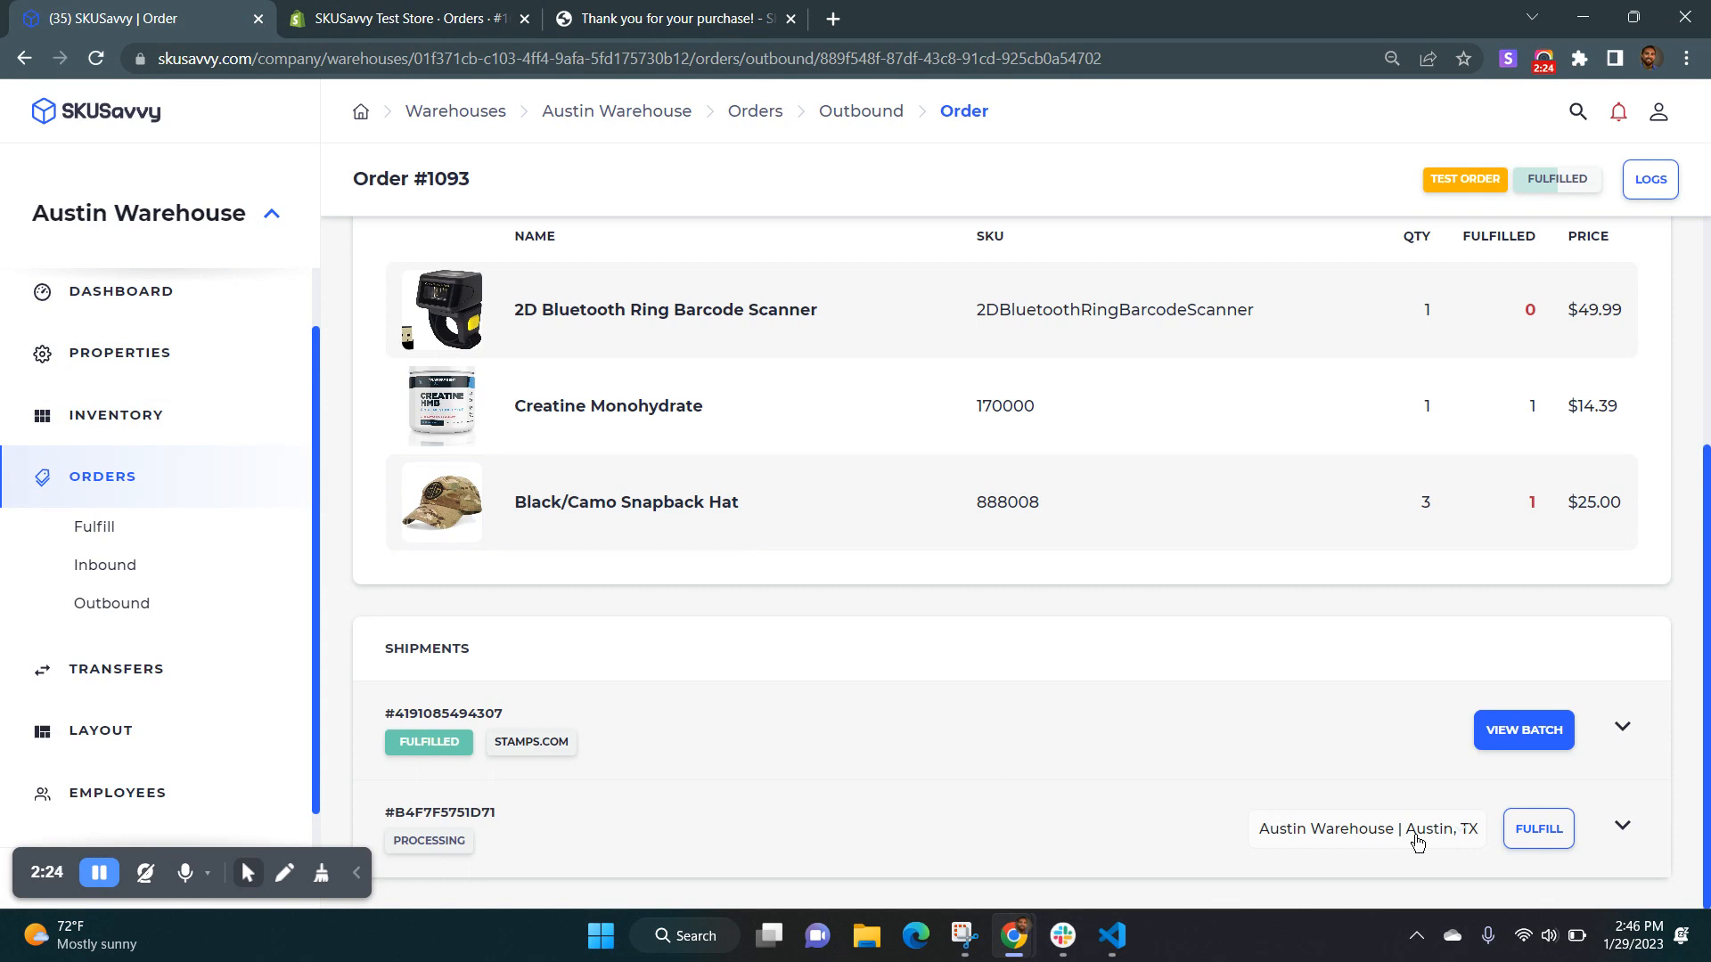
pyautogui.click(1544, 833)
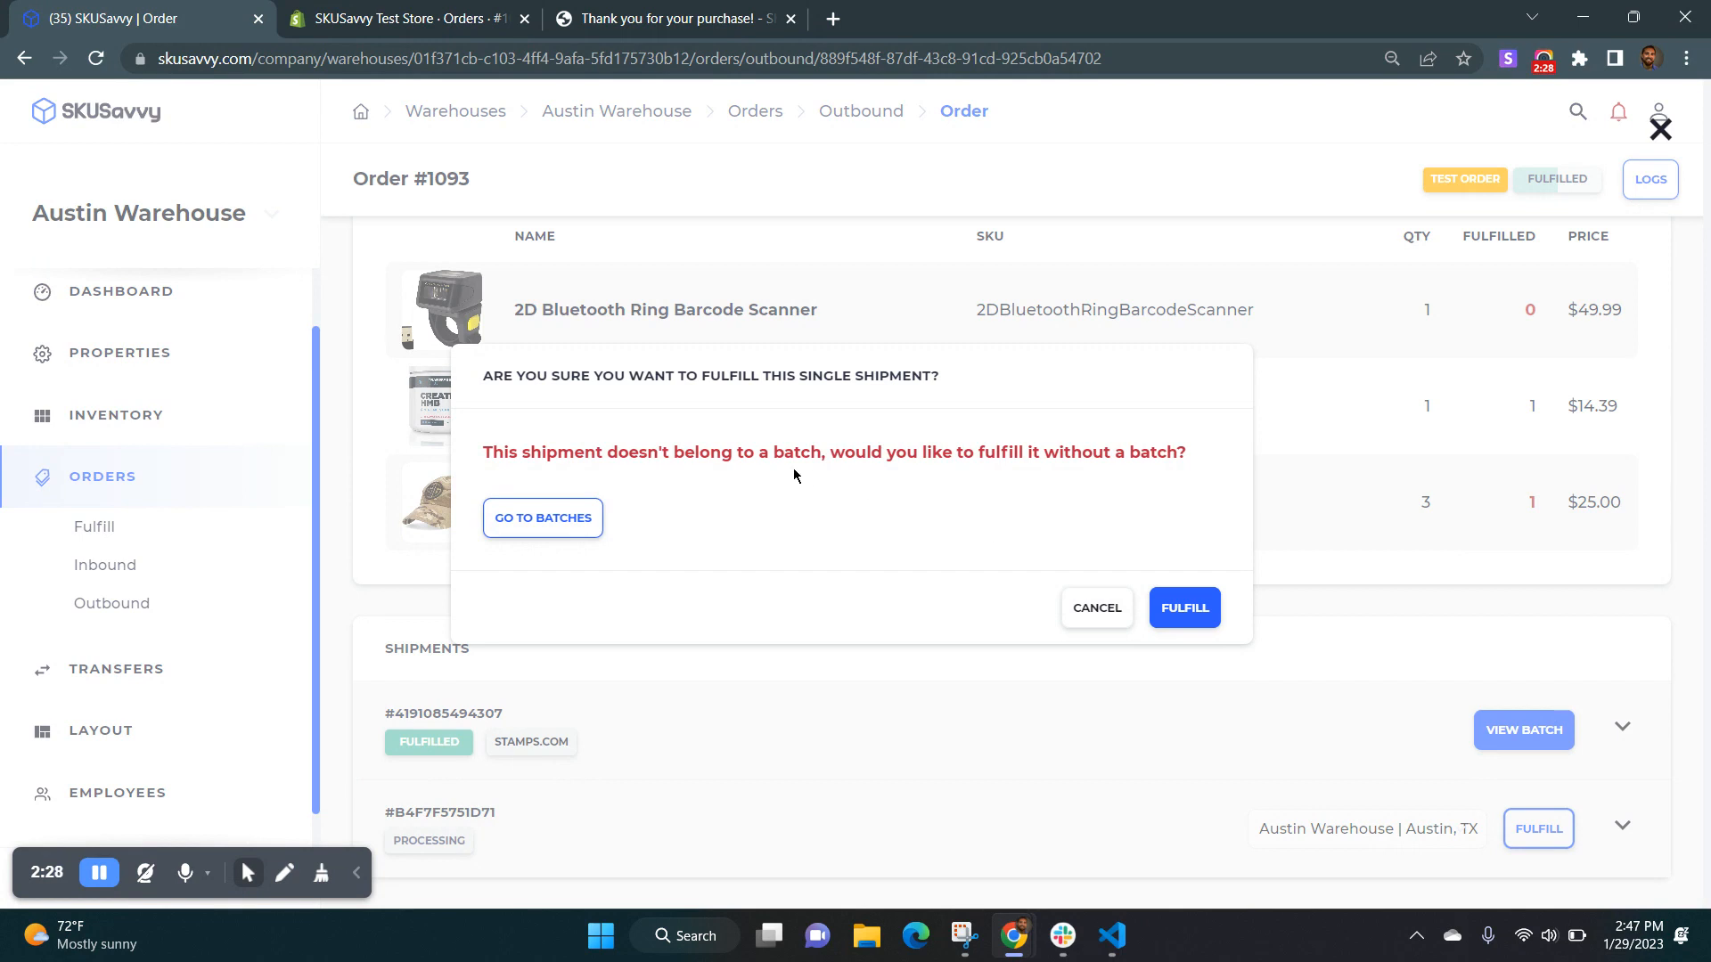
pyautogui.click(1185, 608)
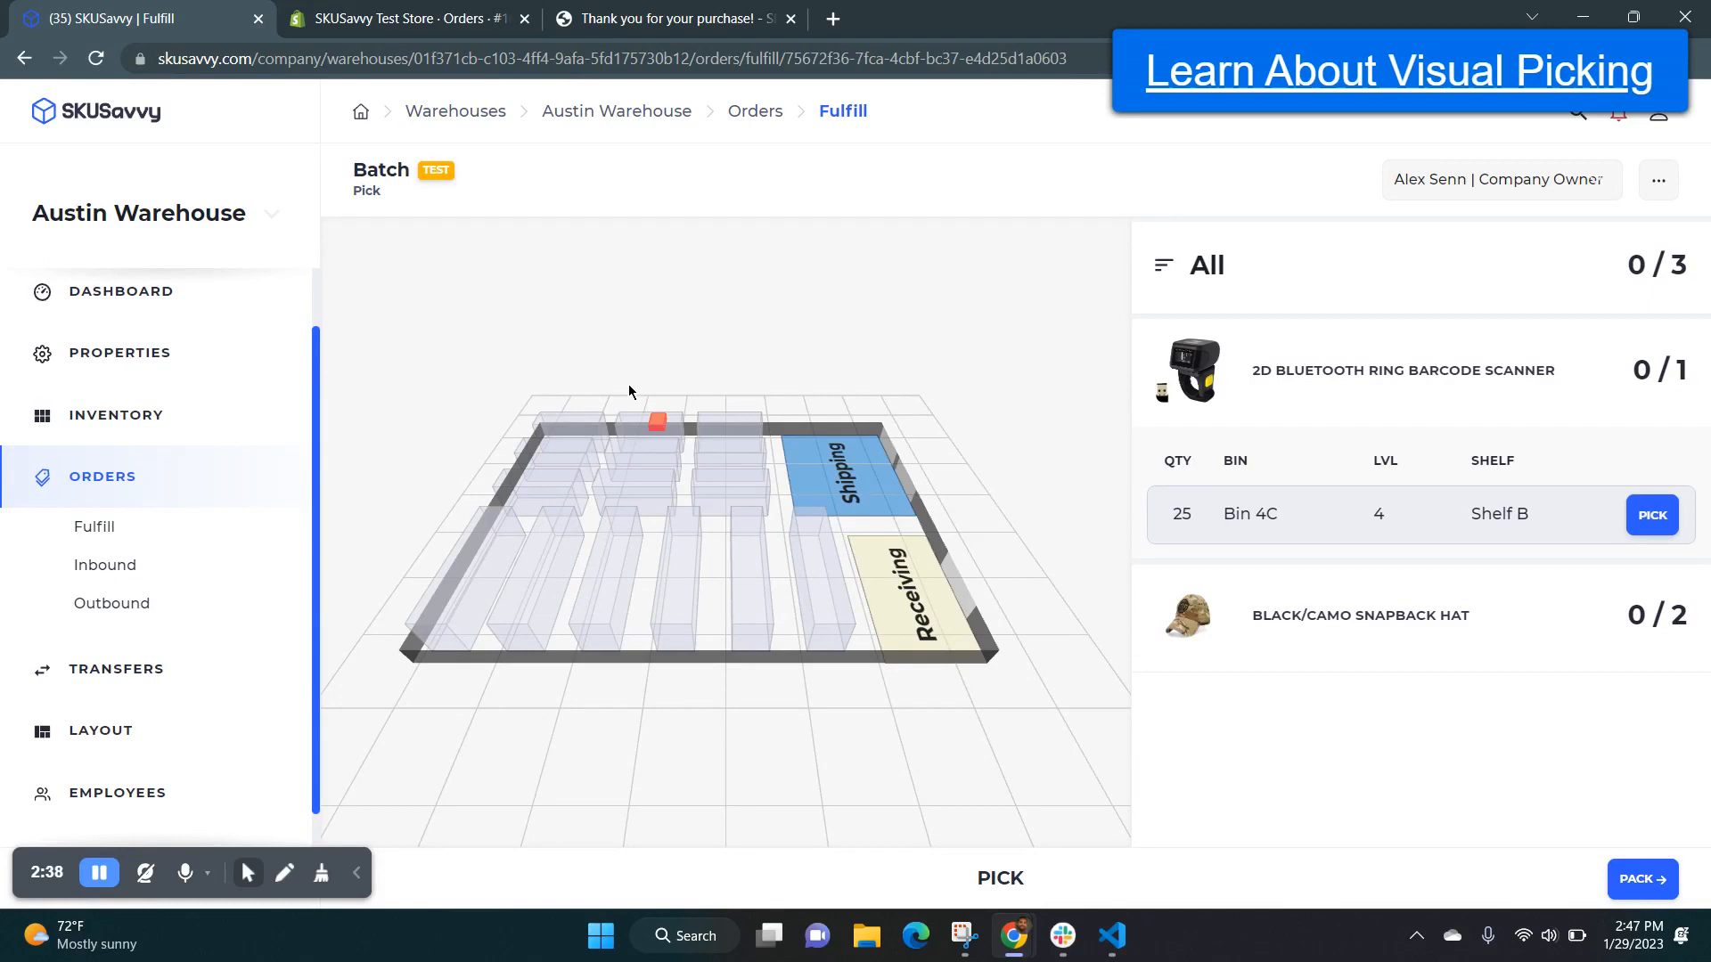
# Pick the 2D Bluetooth Ring Barcode Scanner from Bin 4C on Shelf B.
pyautogui.click(1655, 290)
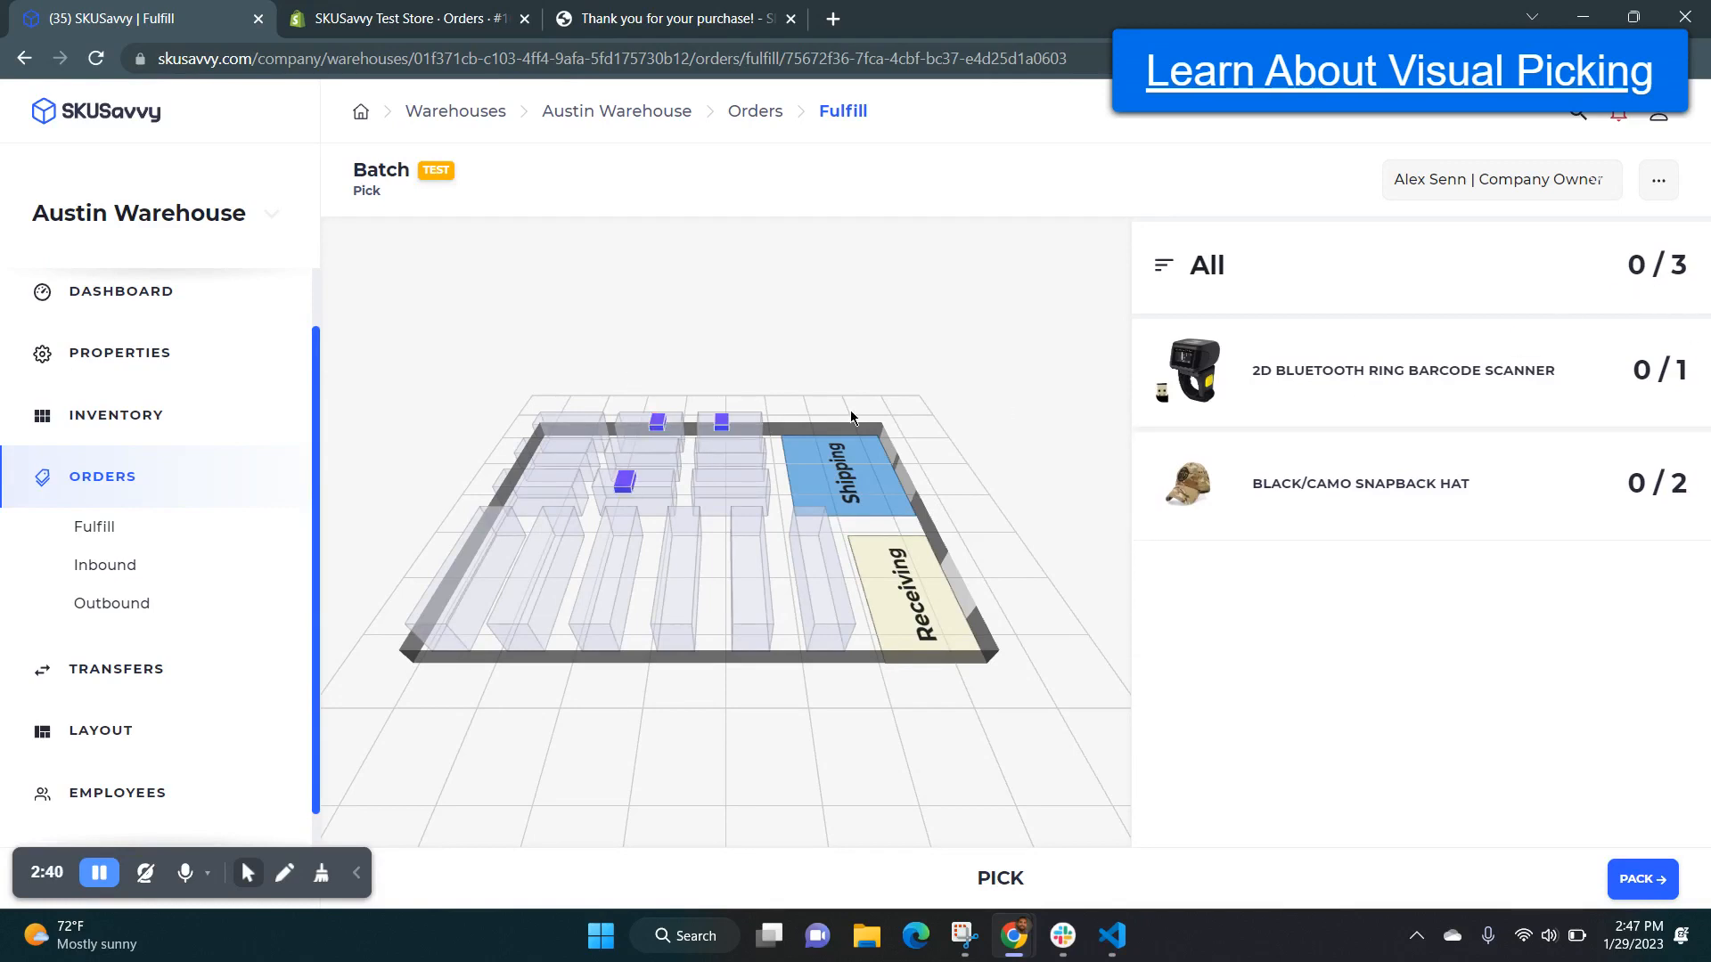
pyautogui.scroll(4, 727, 525)
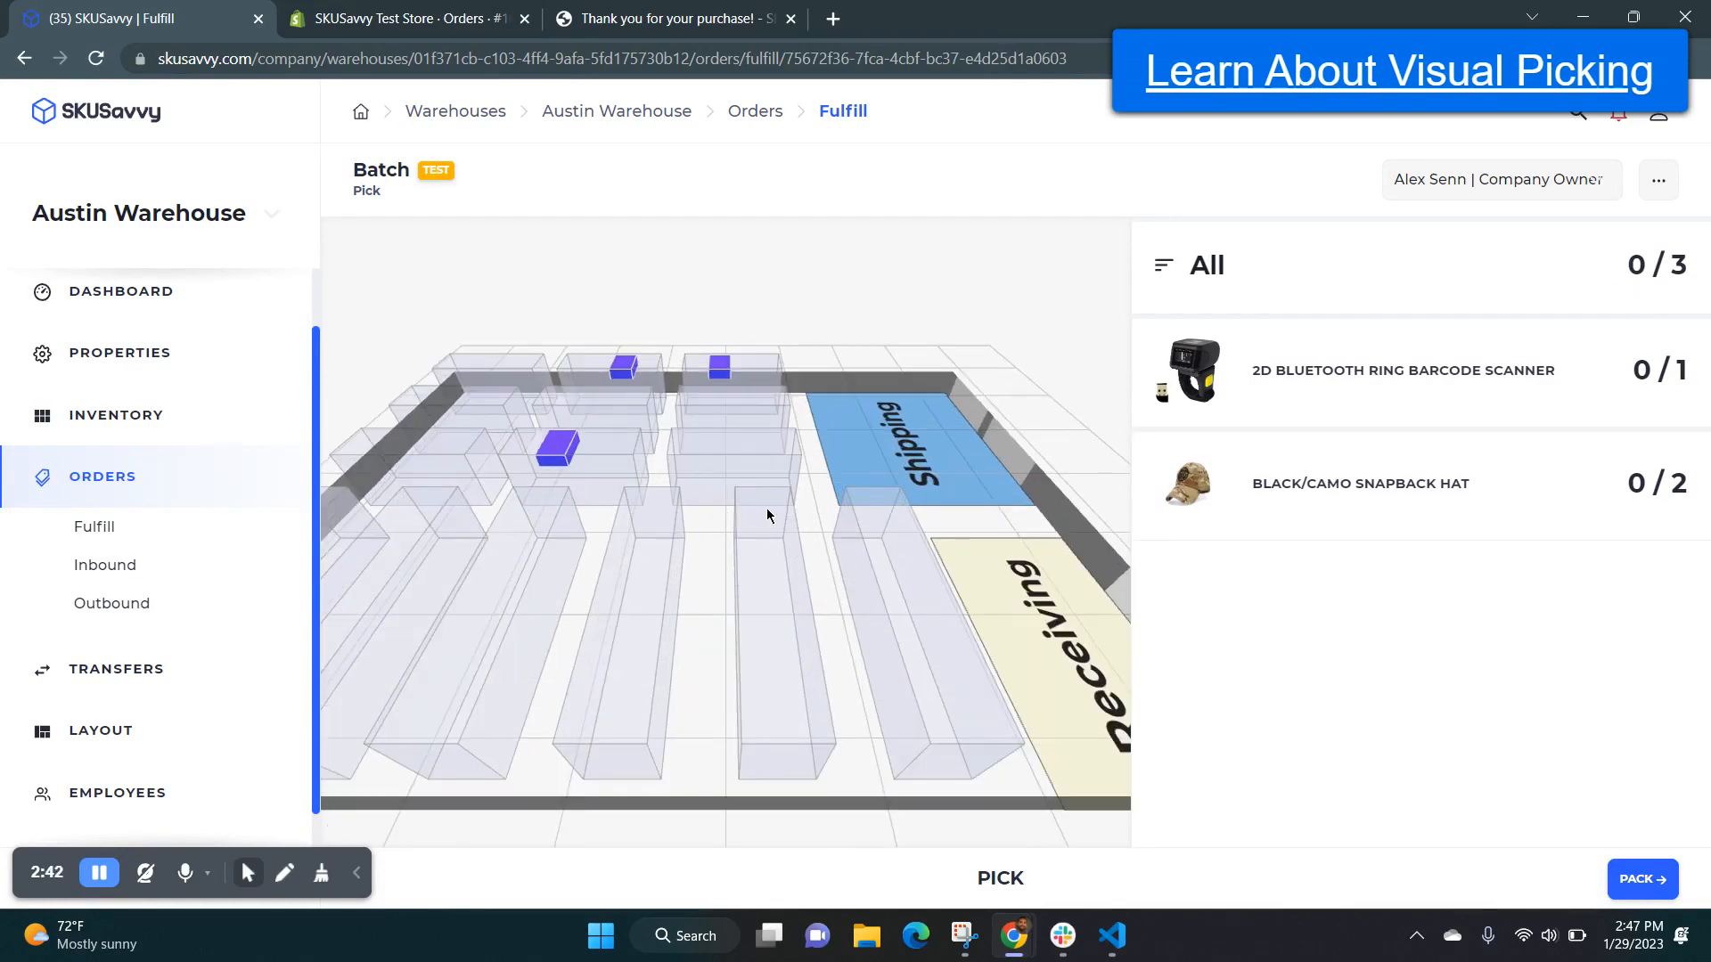
pyautogui.click(1499, 406)
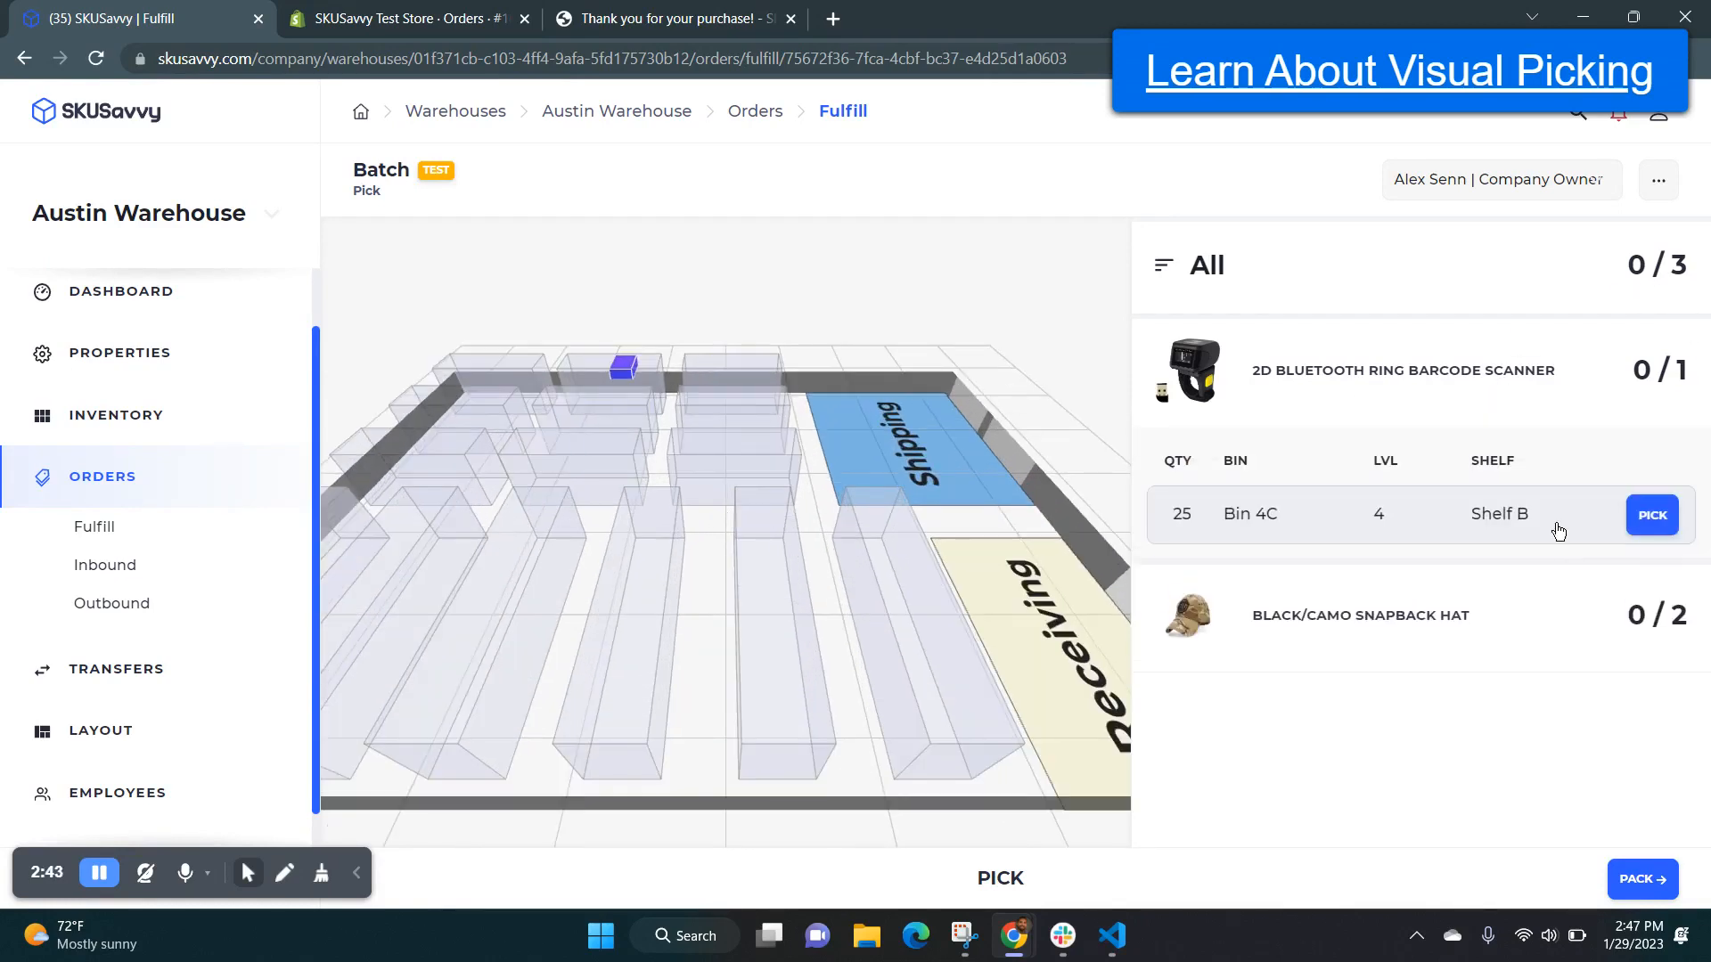
pyautogui.click(1662, 517)
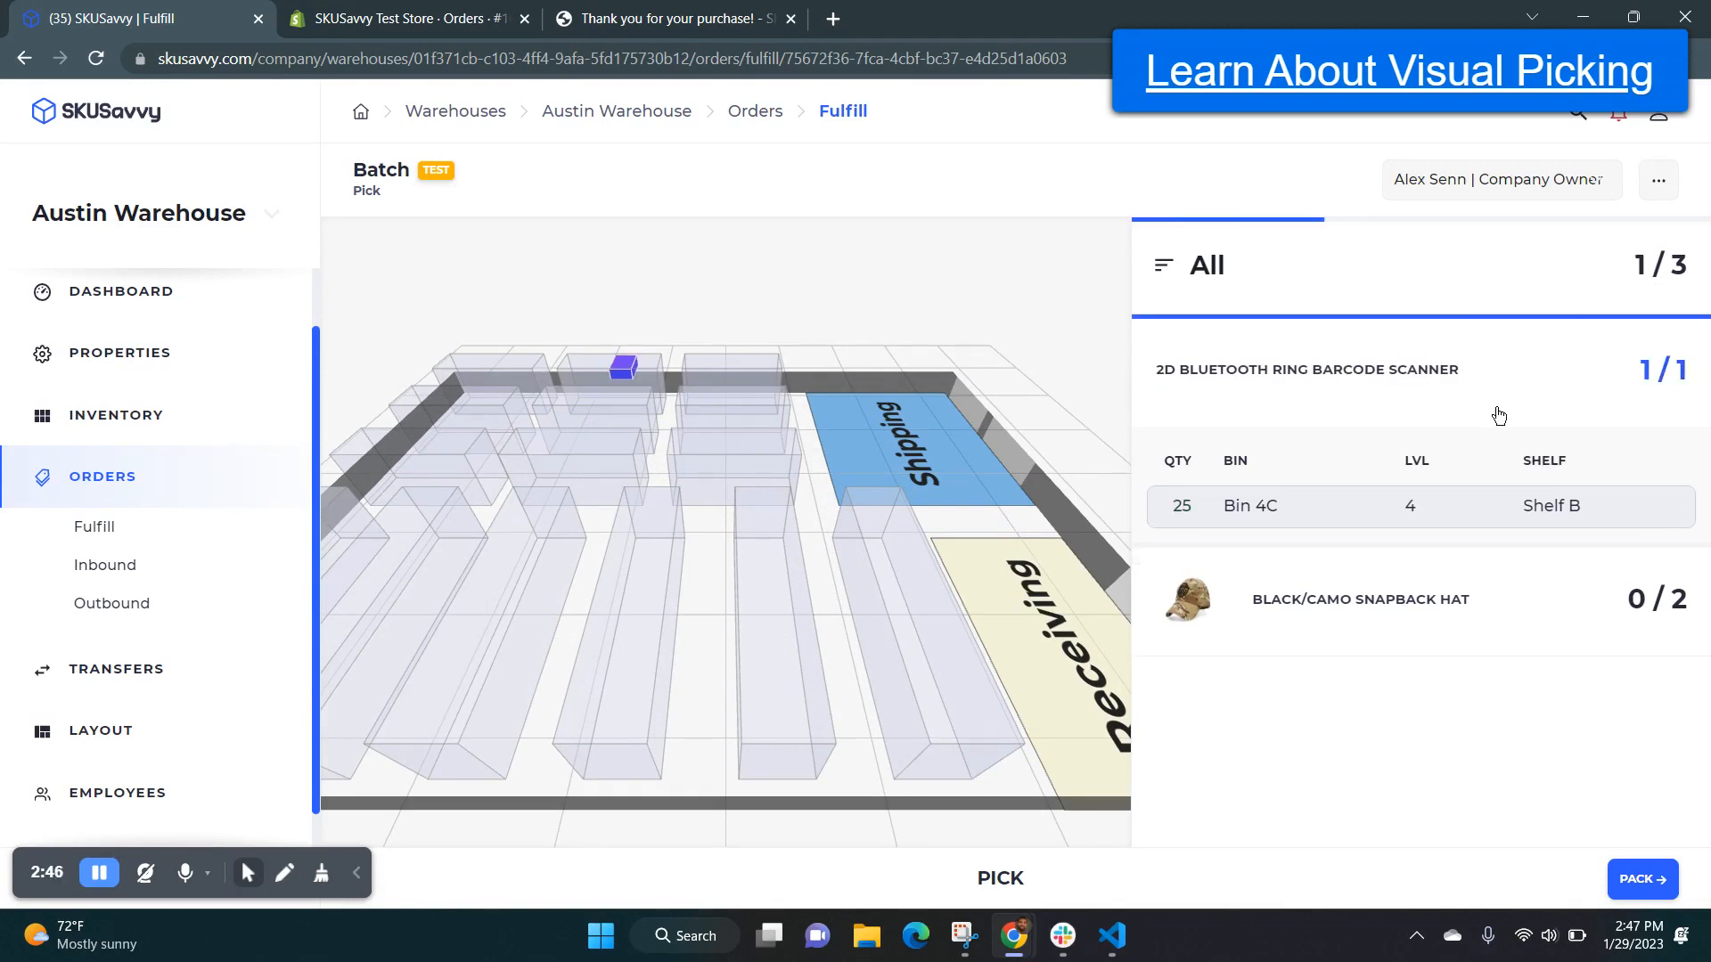
# Pick 2 Black/Camo Snapback Hats from Bin 4B on Shelf H and proceed to packing.
pyautogui.click(1570, 607)
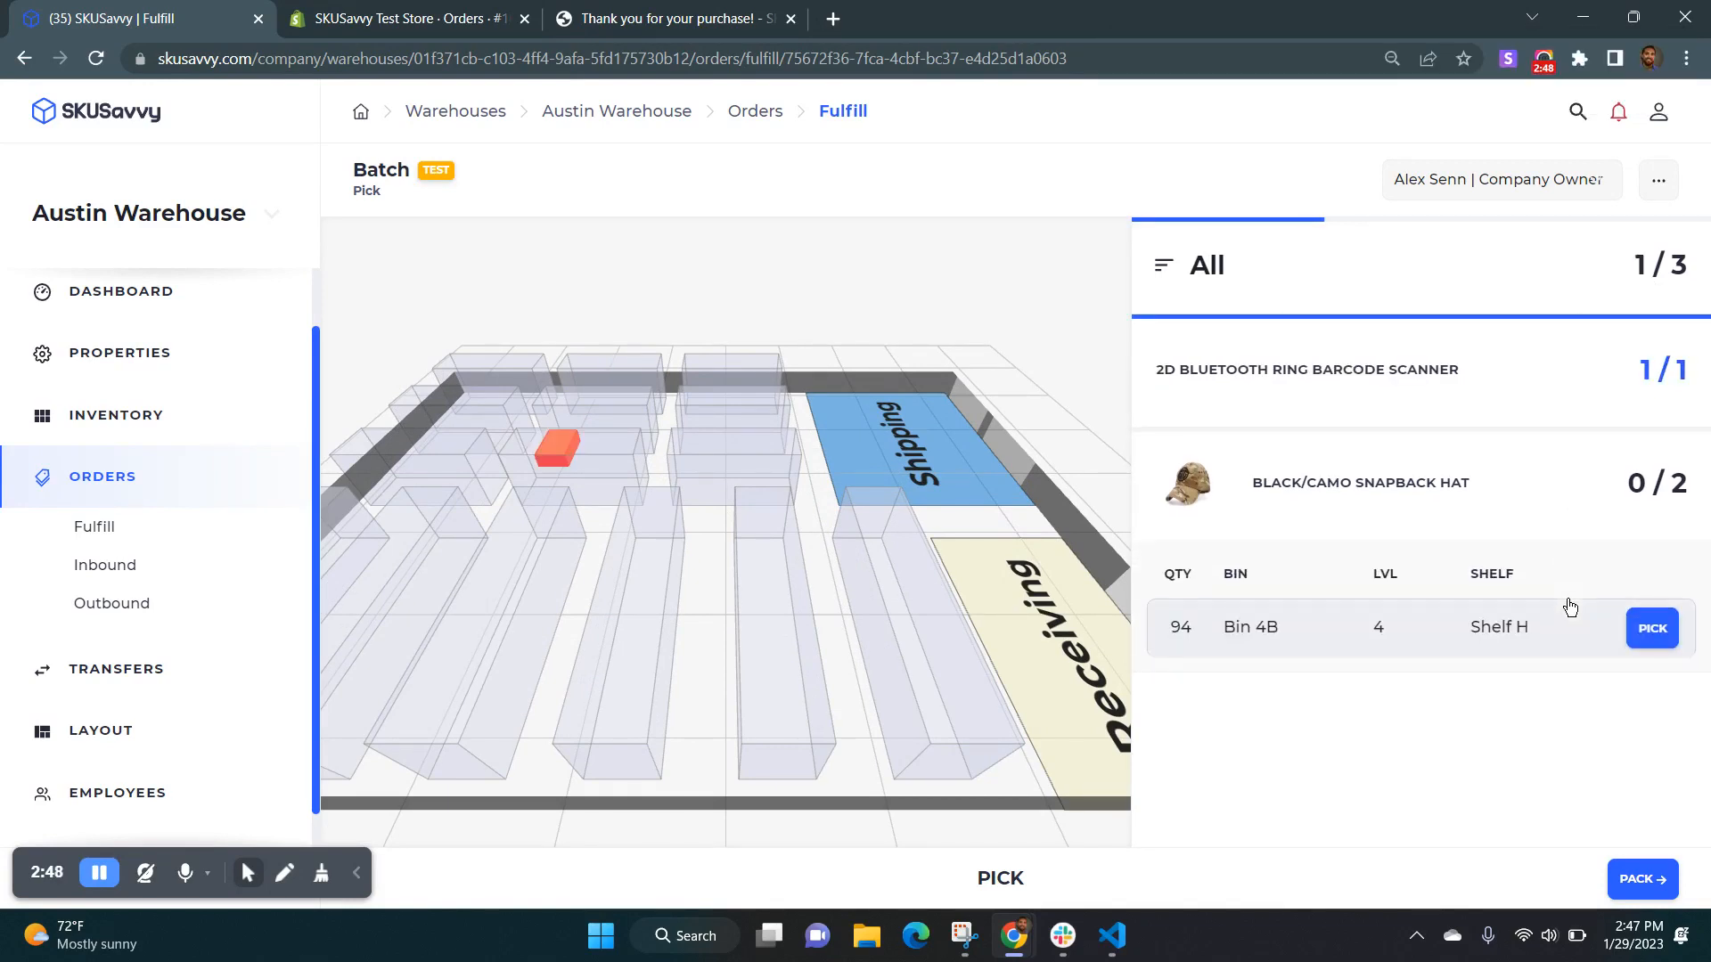
pyautogui.click(1653, 629)
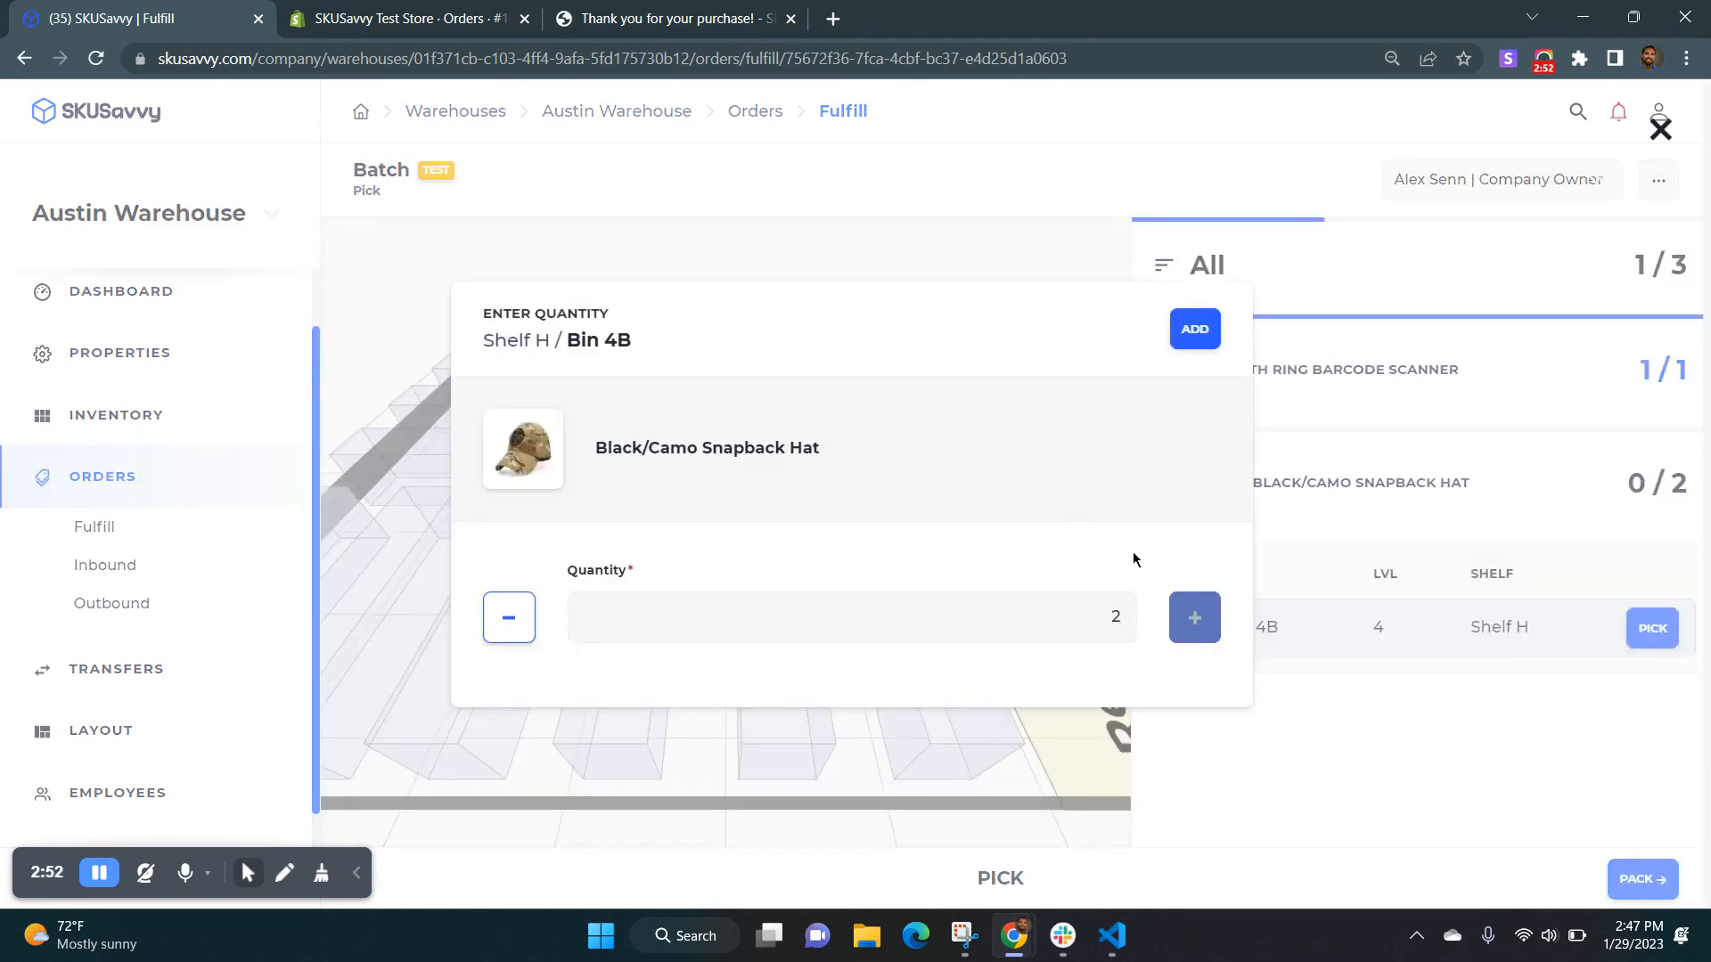
pyautogui.click(1194, 328)
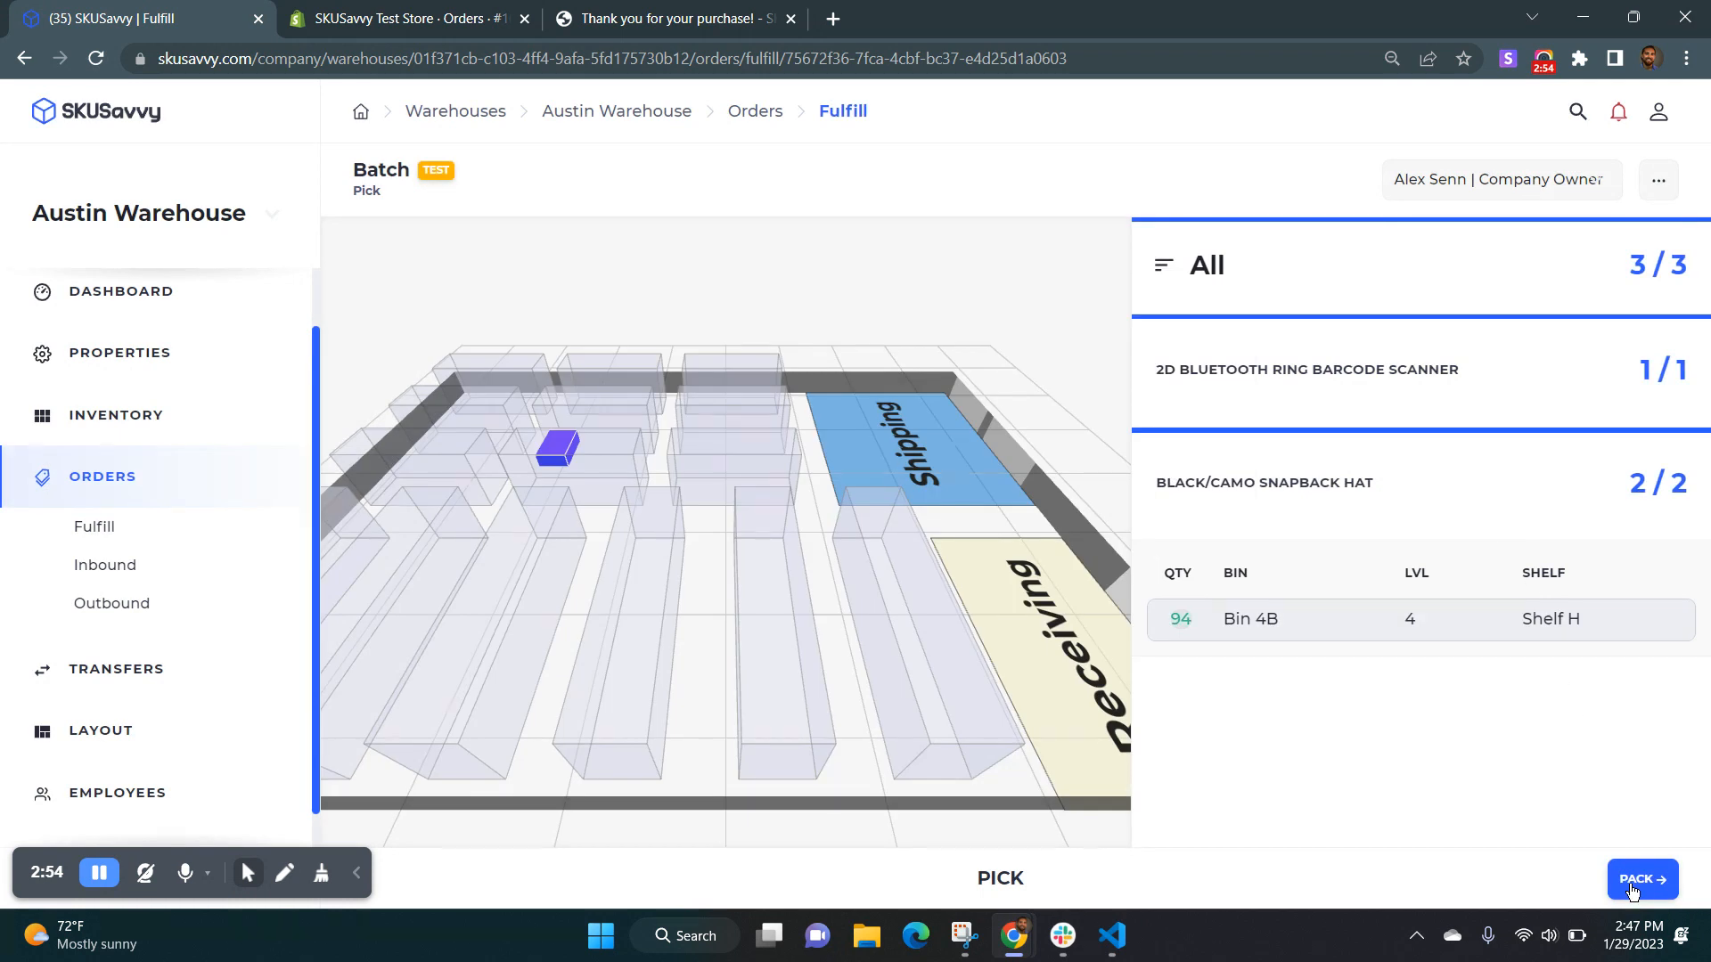
pyautogui.click(1636, 879)
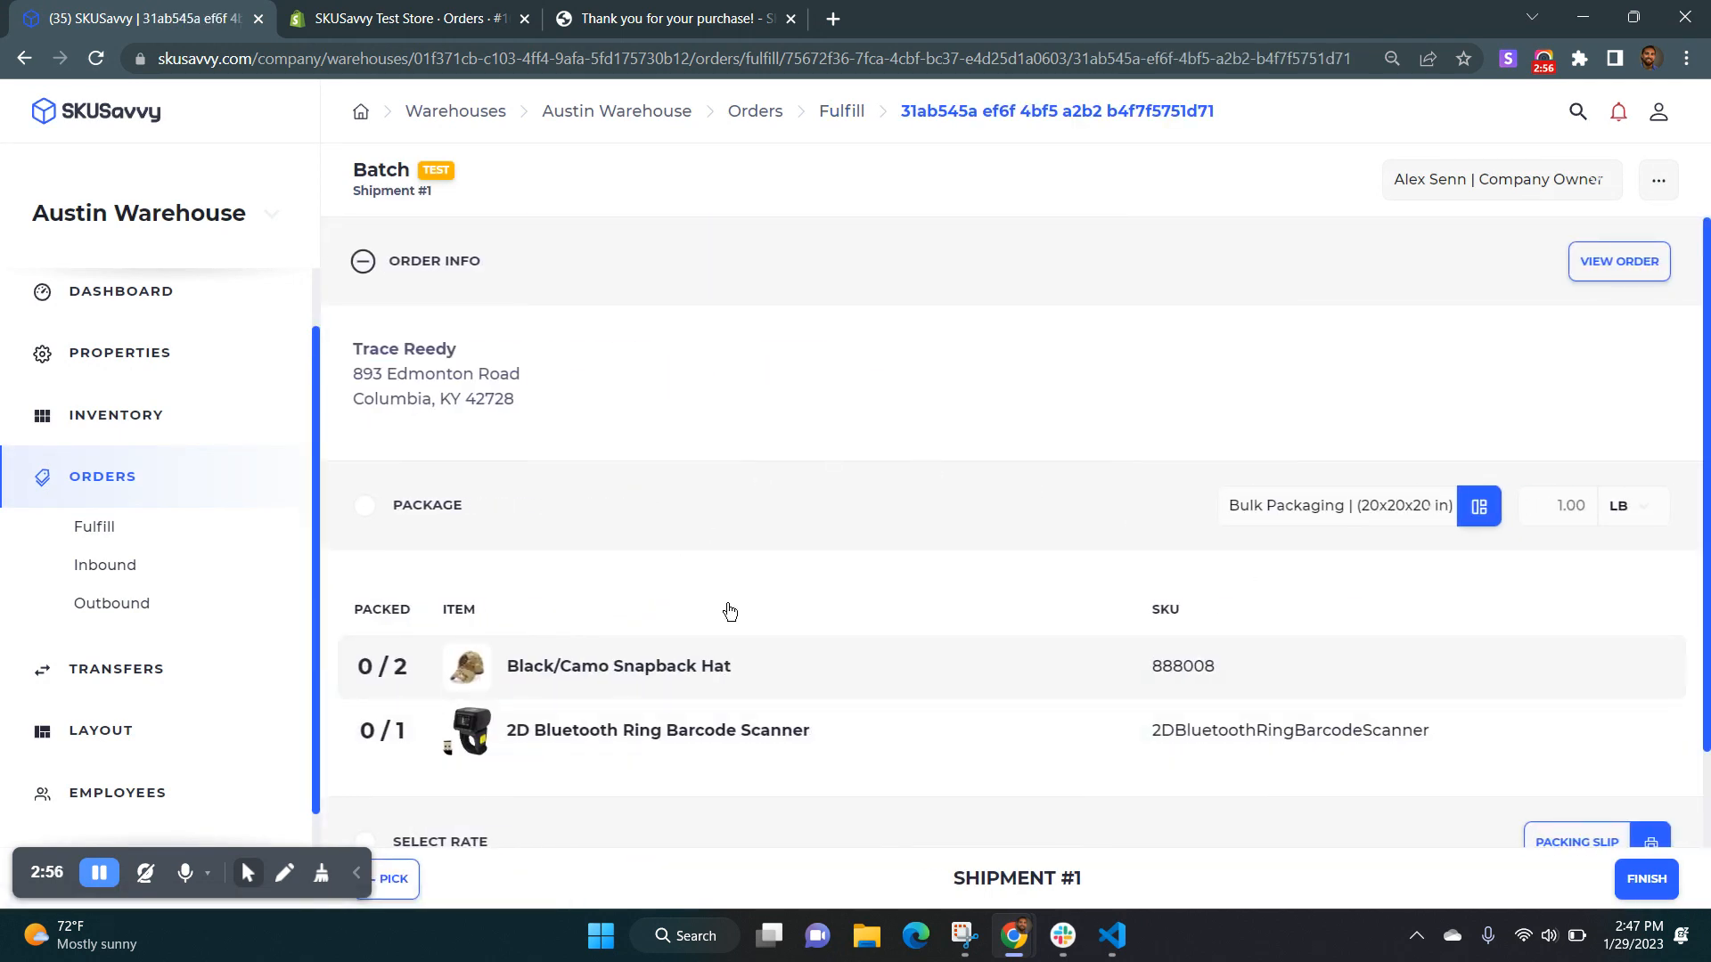
# Pack both Black/Camo Snapback Hats into the shipment's package.
pyautogui.scroll(-1, 679, 588)
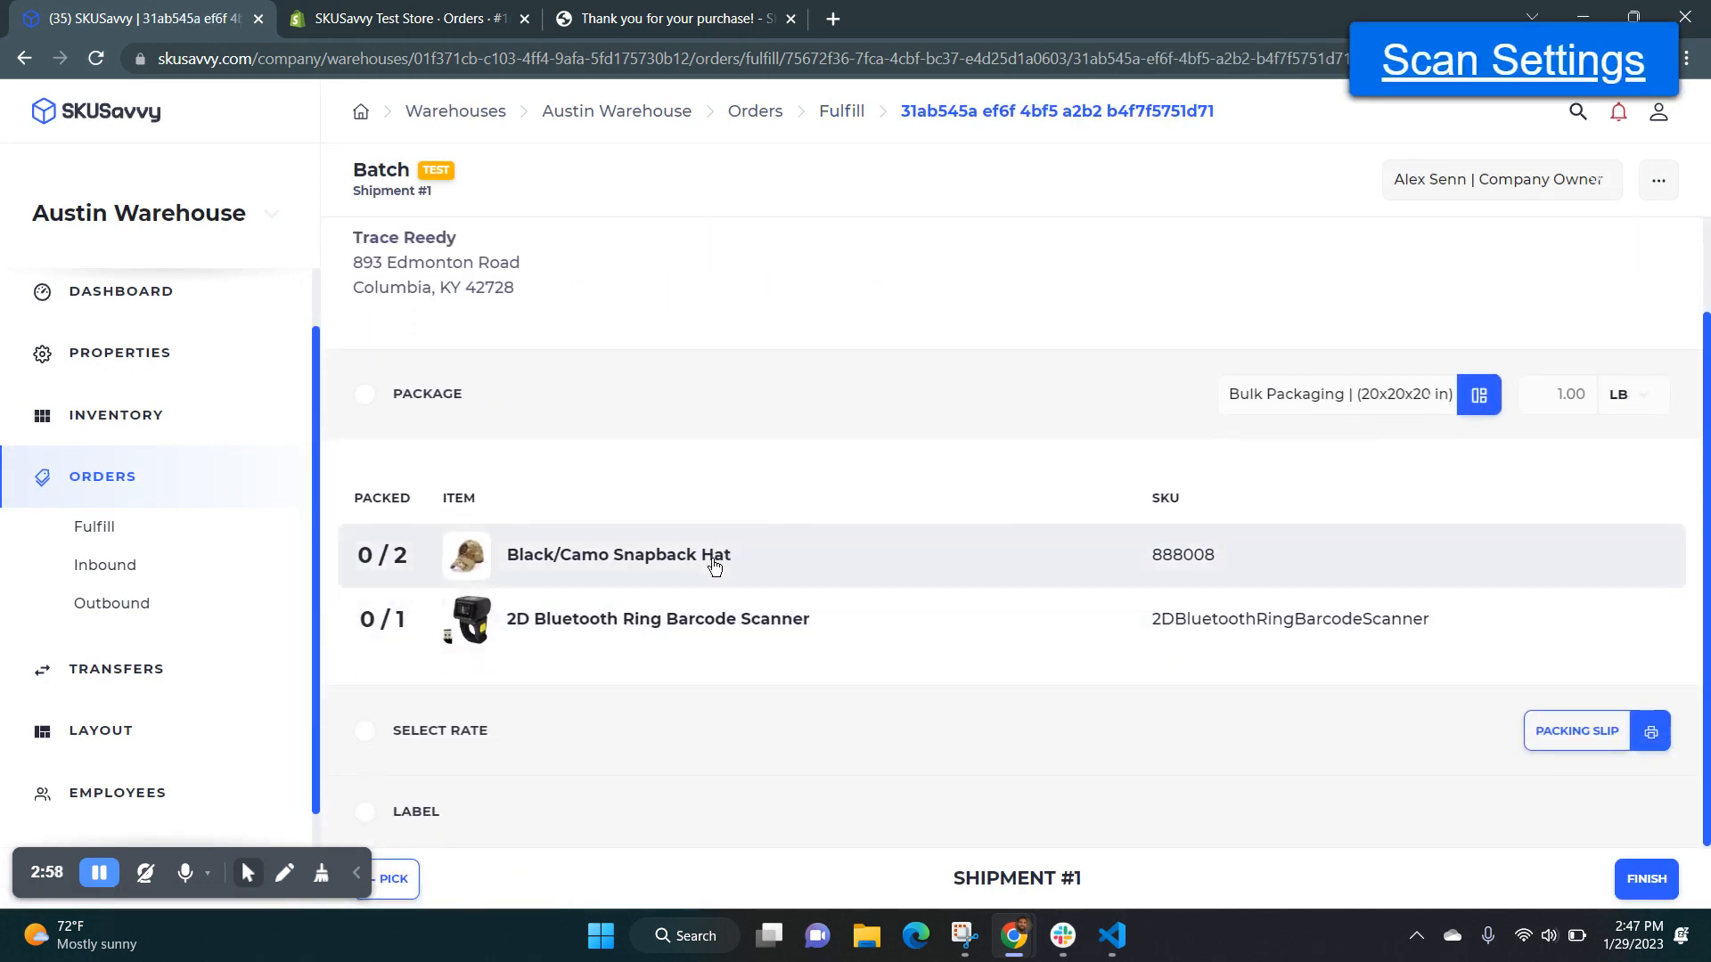
pyautogui.doubleClick(586, 567)
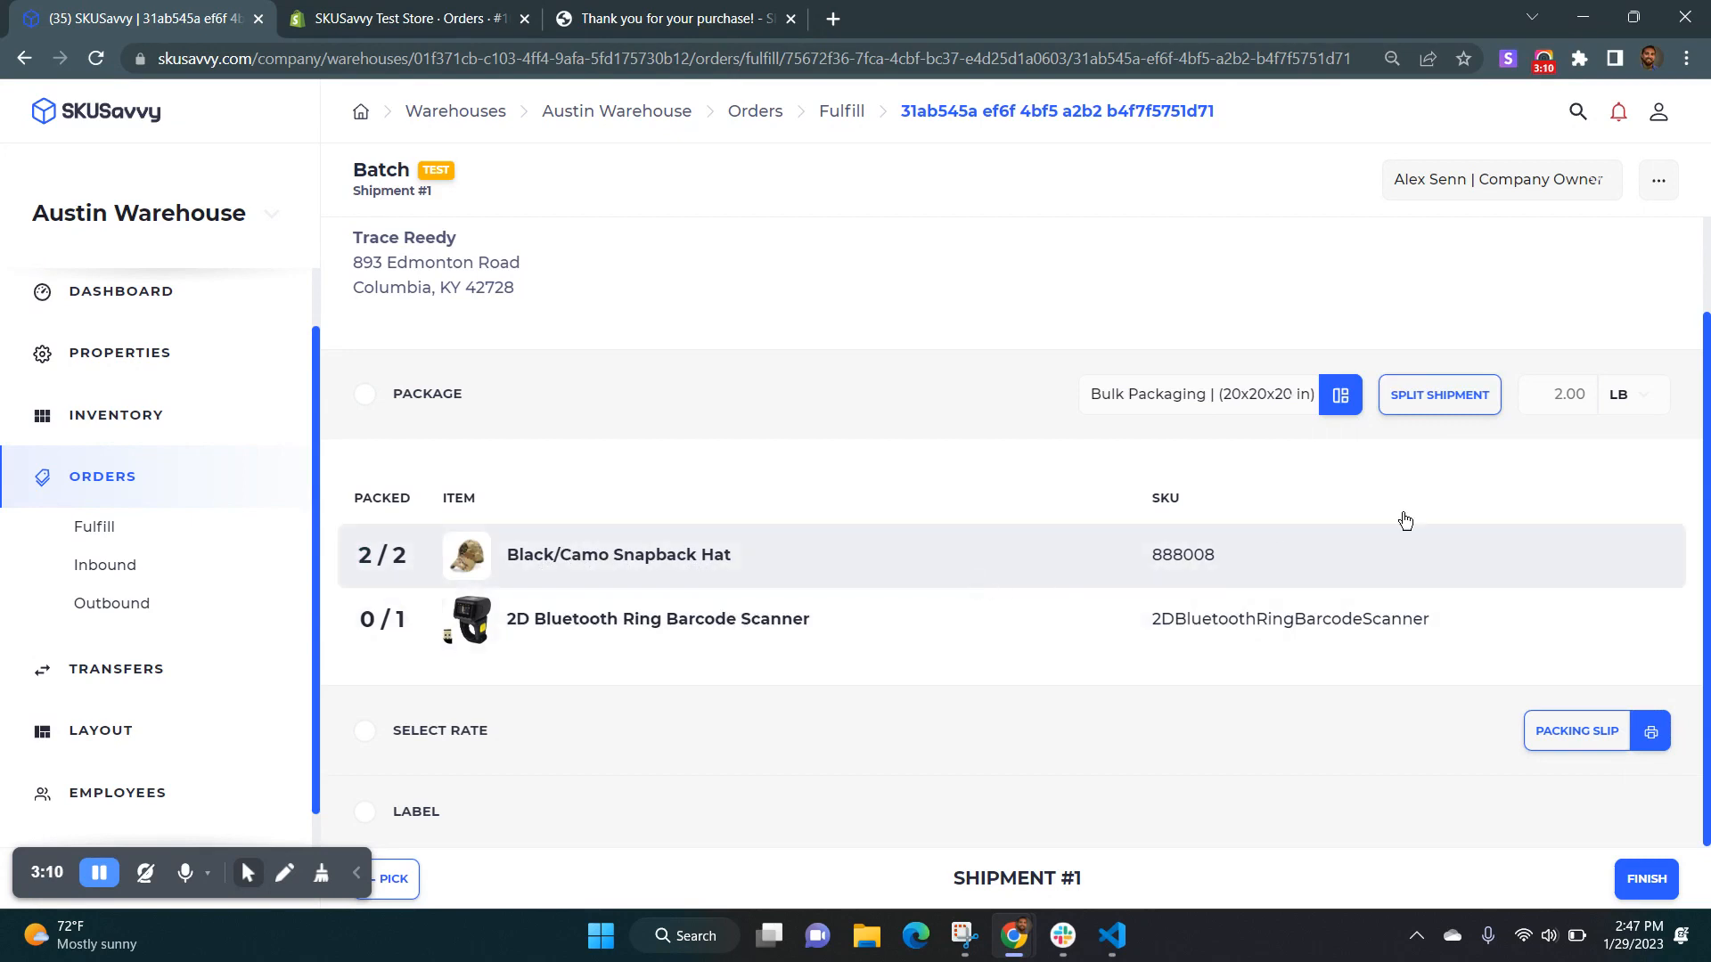
pyautogui.click(1432, 397)
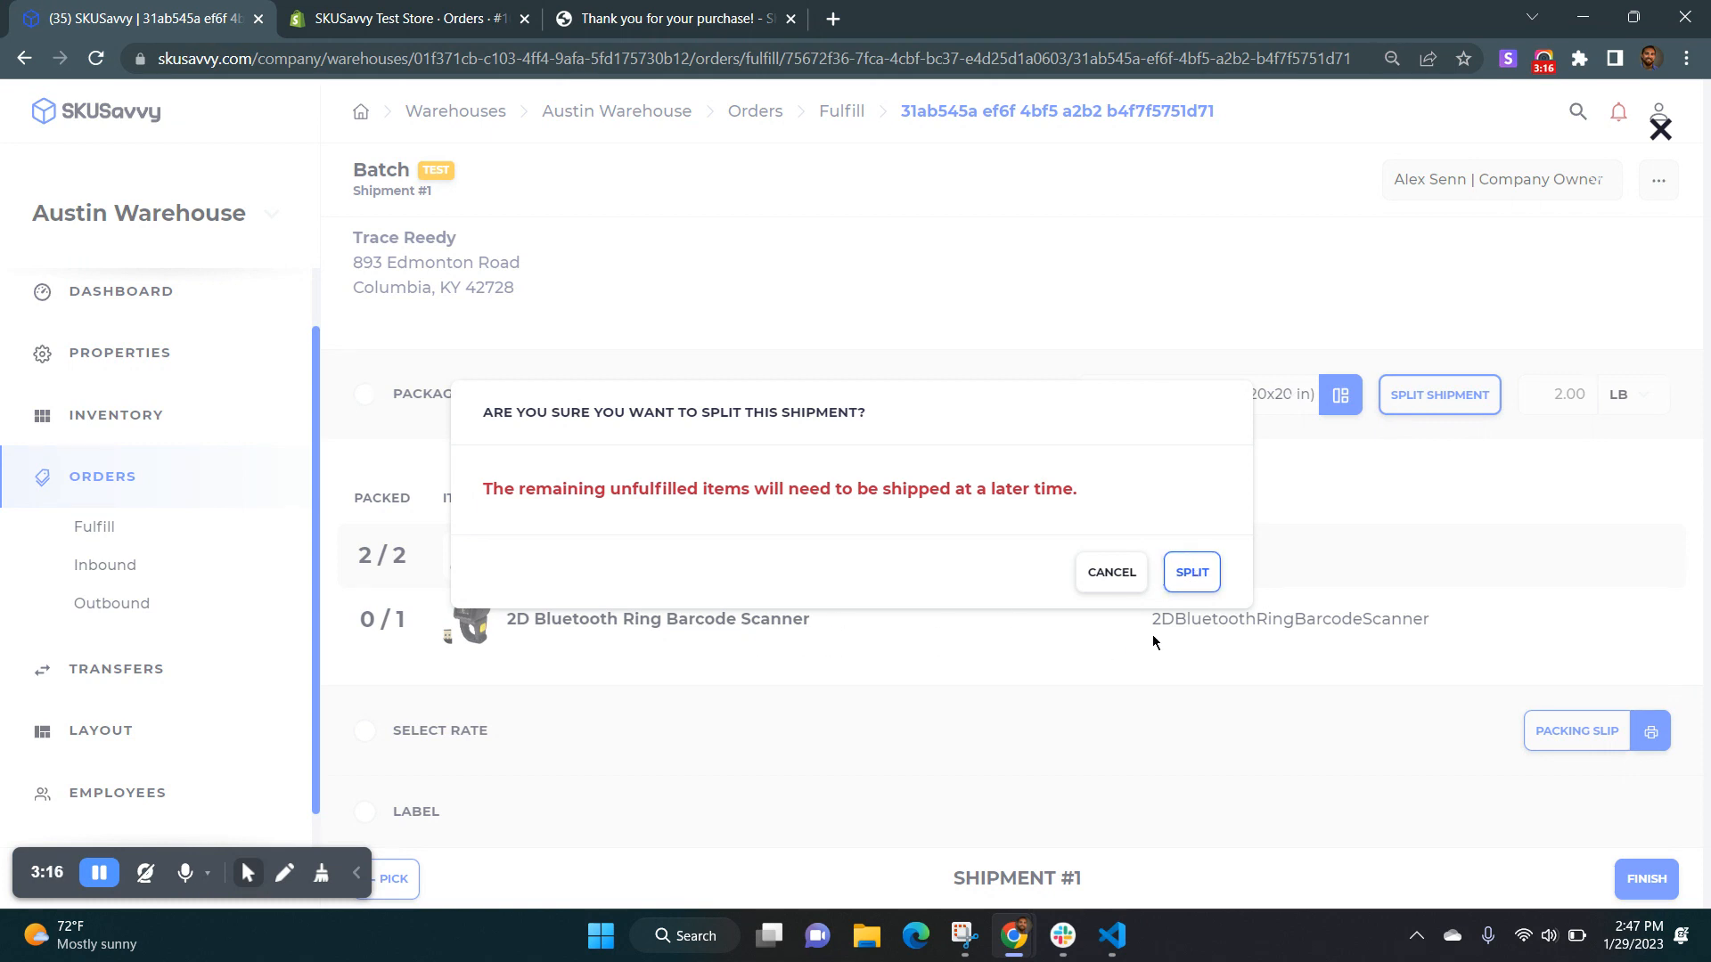
pyautogui.click(1190, 578)
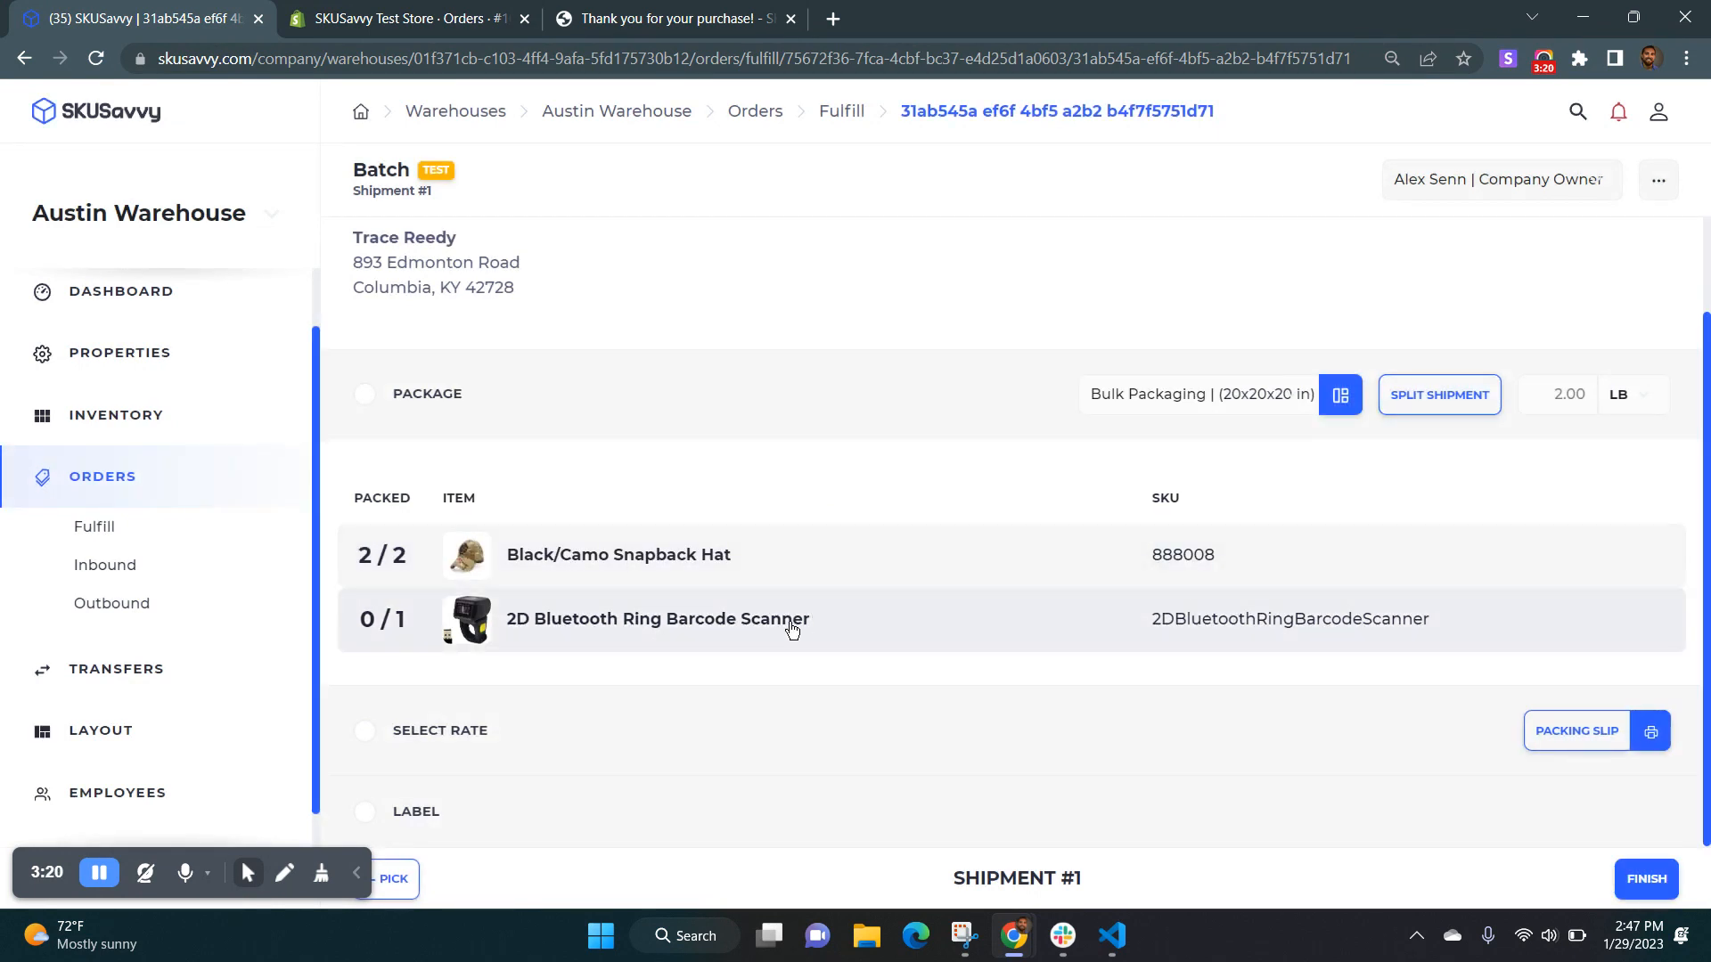
pyautogui.click(398, 879)
pyautogui.click(1619, 875)
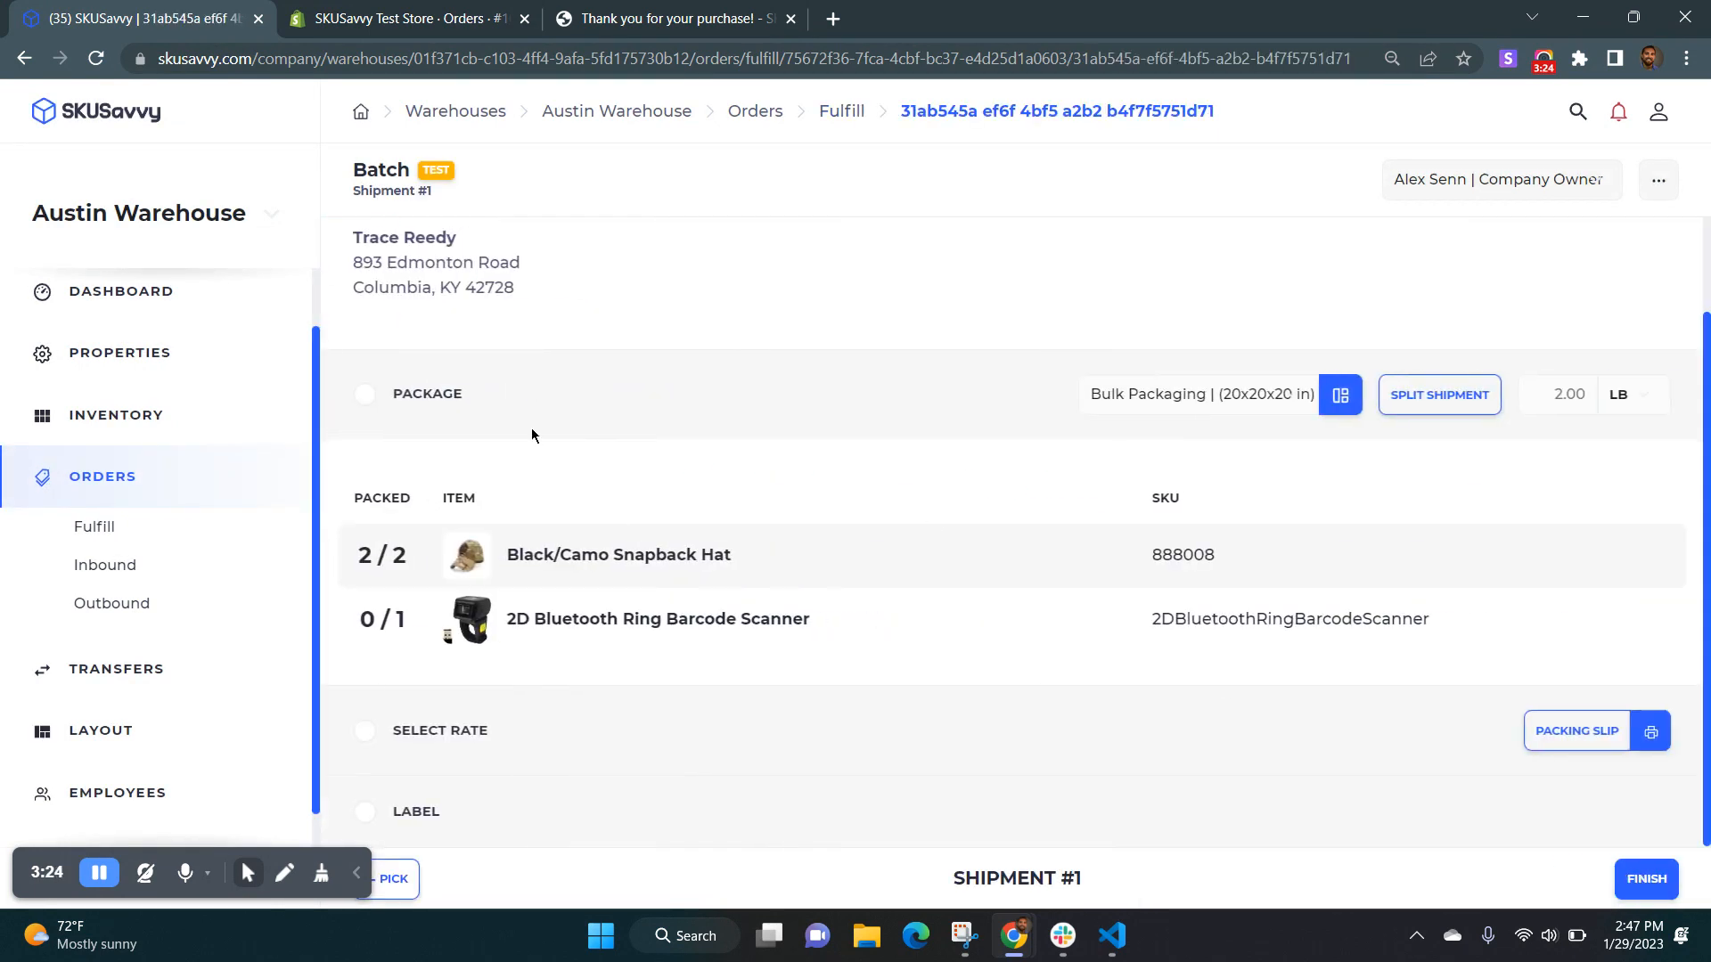
# Pack the 2D Bluetooth Ring Barcode Scanner and purchase the USPS Media Mail rate for the package.
pyautogui.click(721, 638)
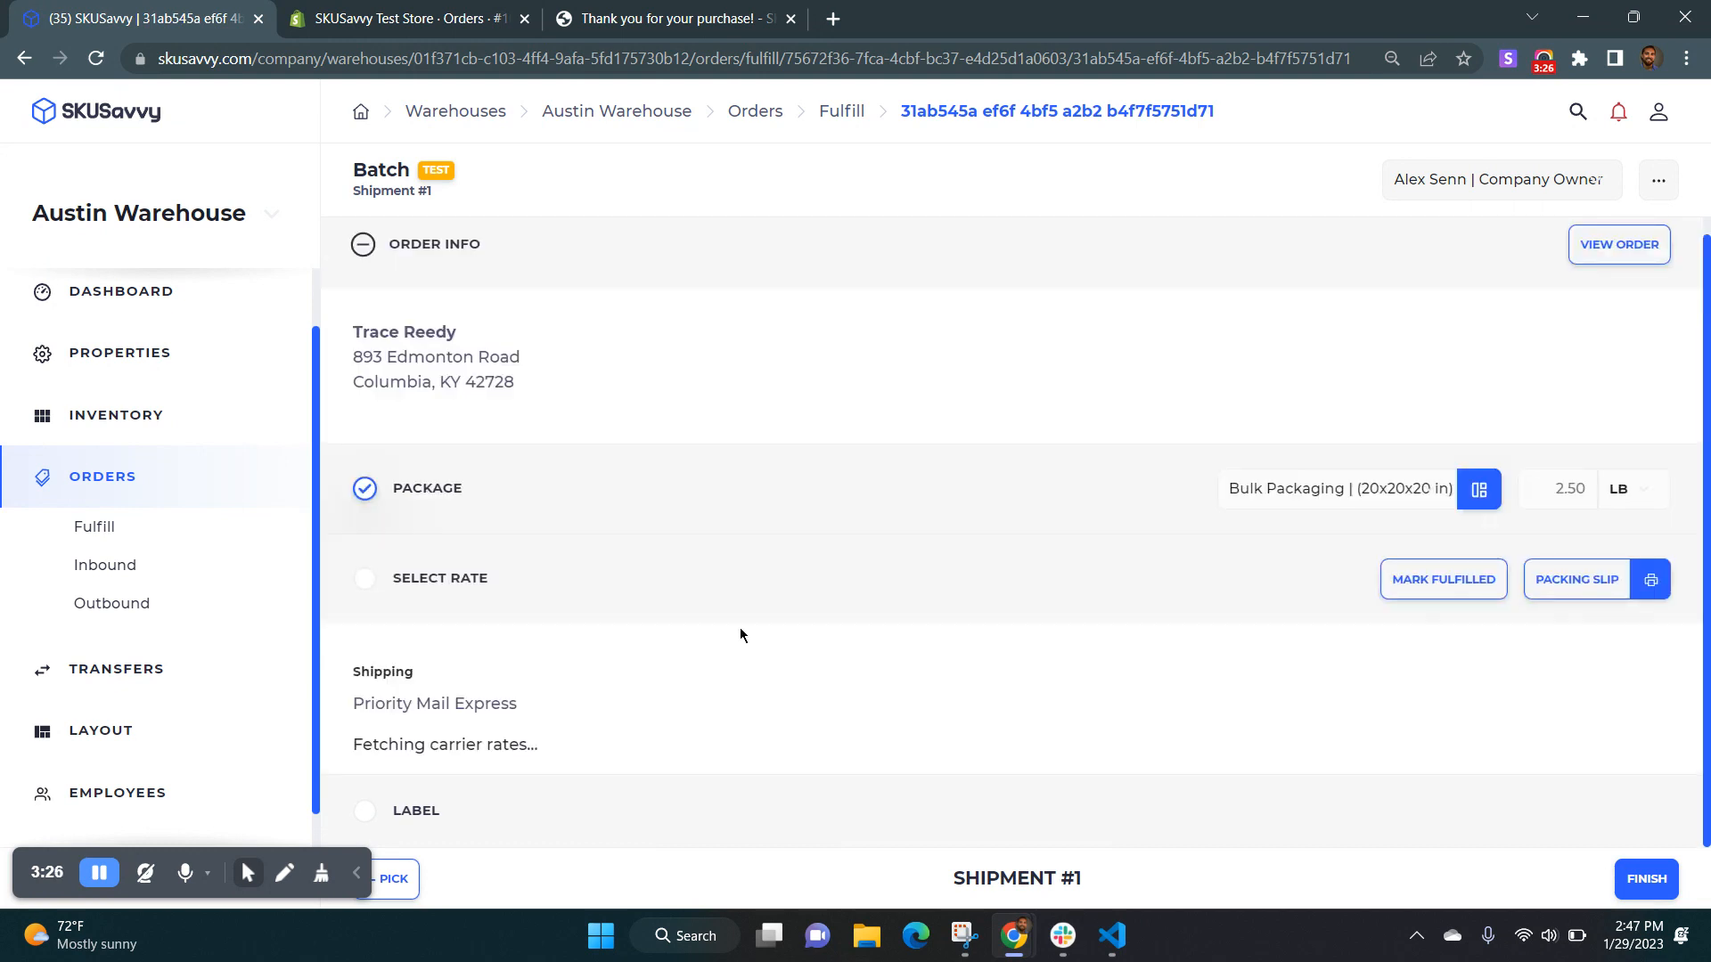
pyautogui.scroll(-1, 790, 596)
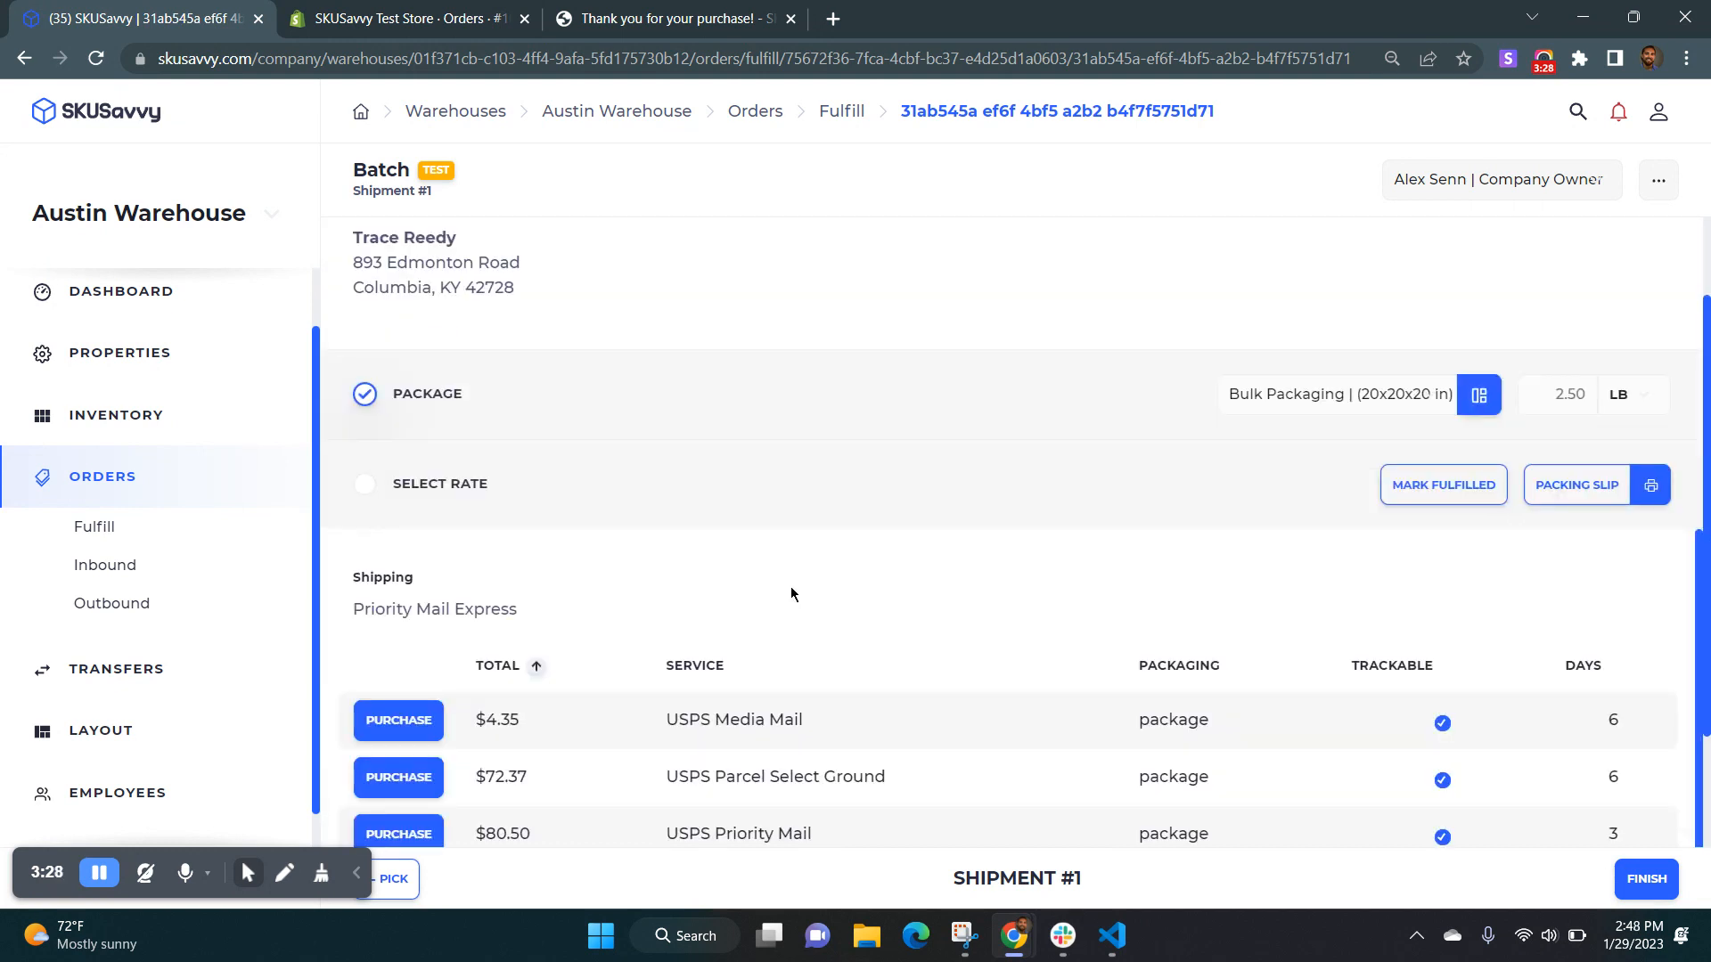
pyautogui.click(410, 721)
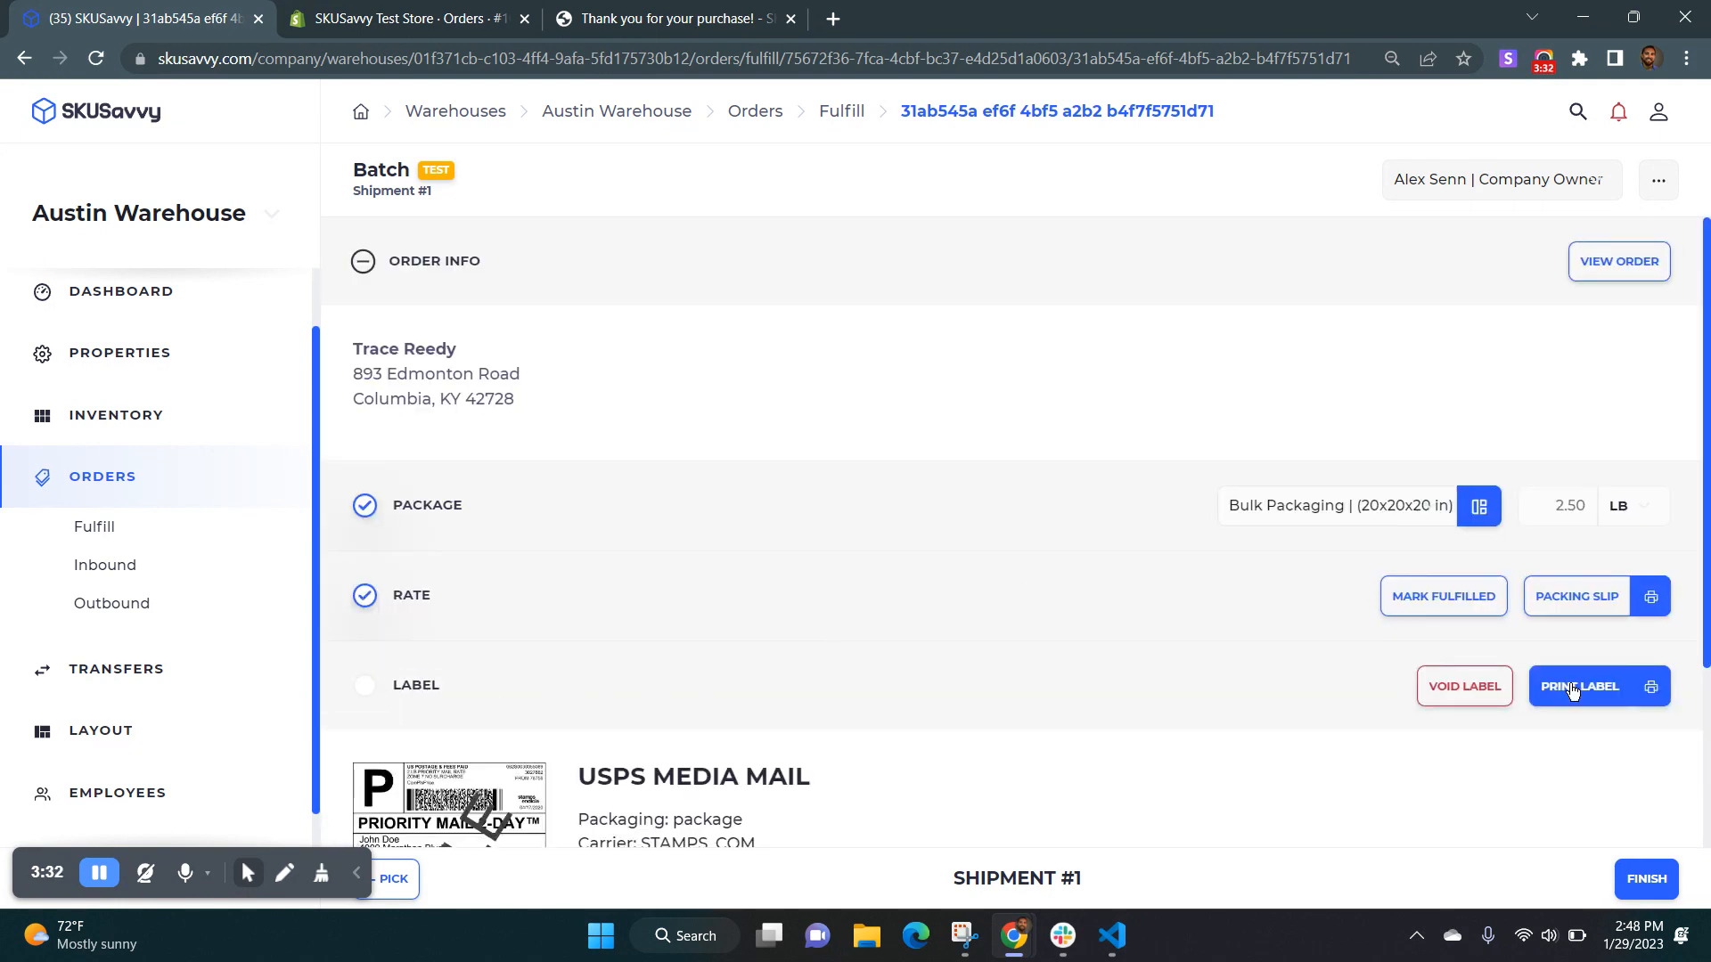
# Open the shipping label's print preview, close it without saving, and finish the shipment.
pyautogui.click(1573, 690)
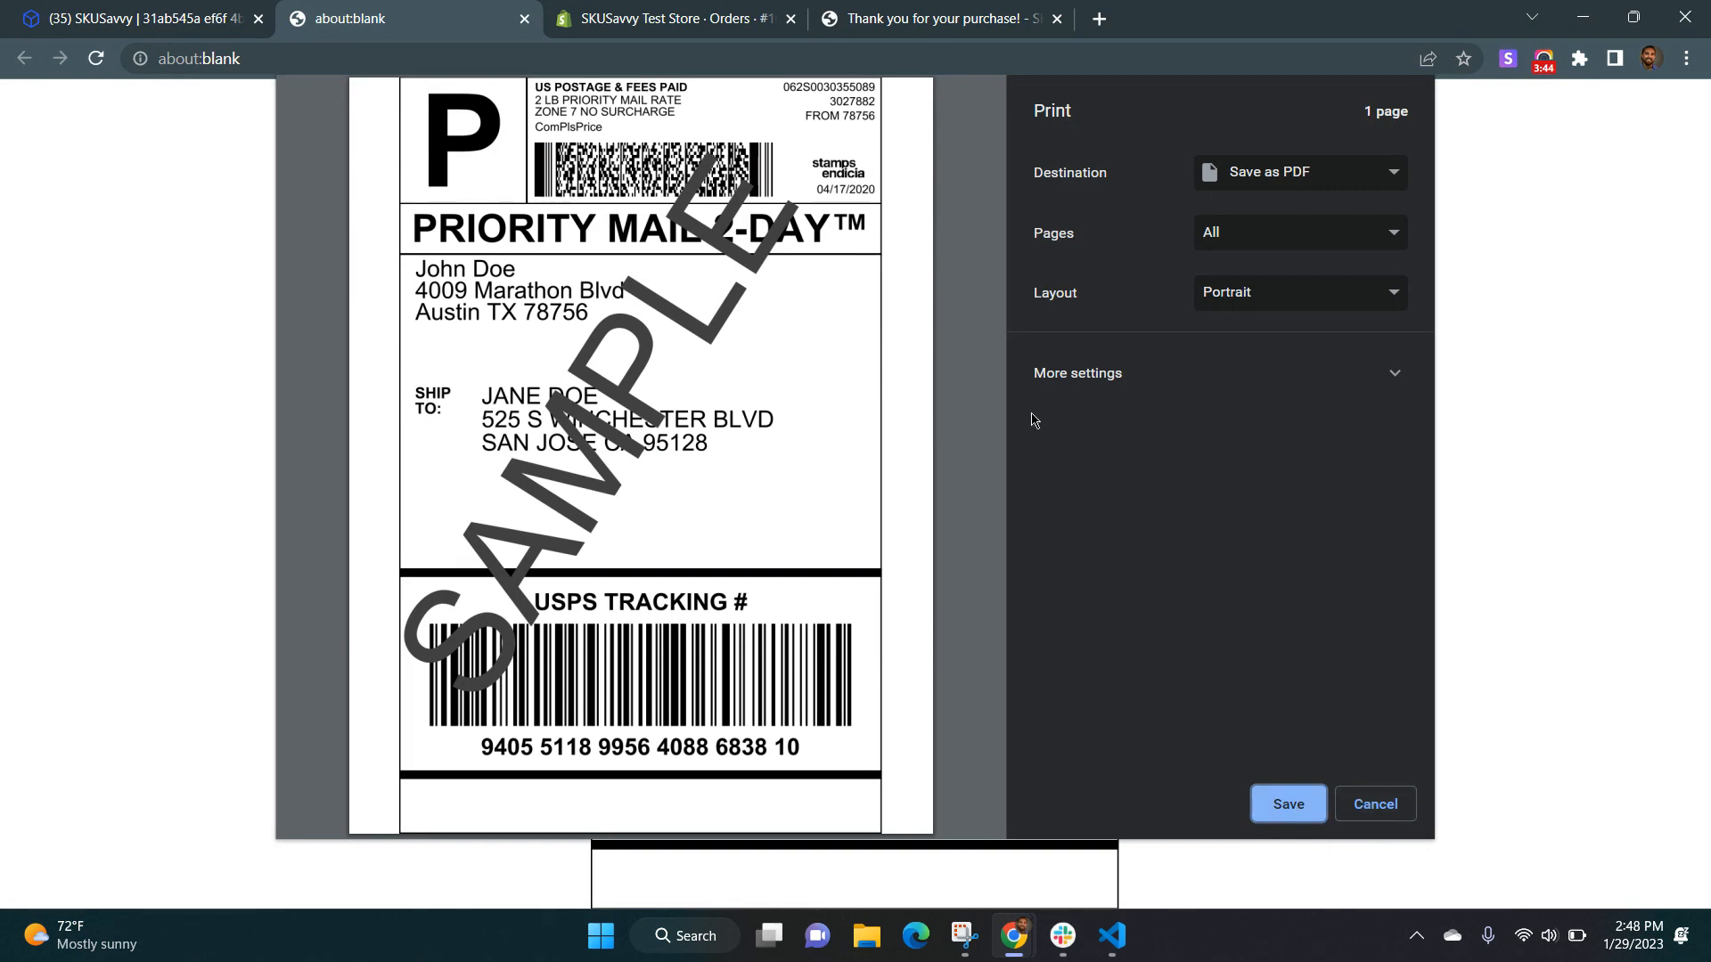
pyautogui.click(1374, 803)
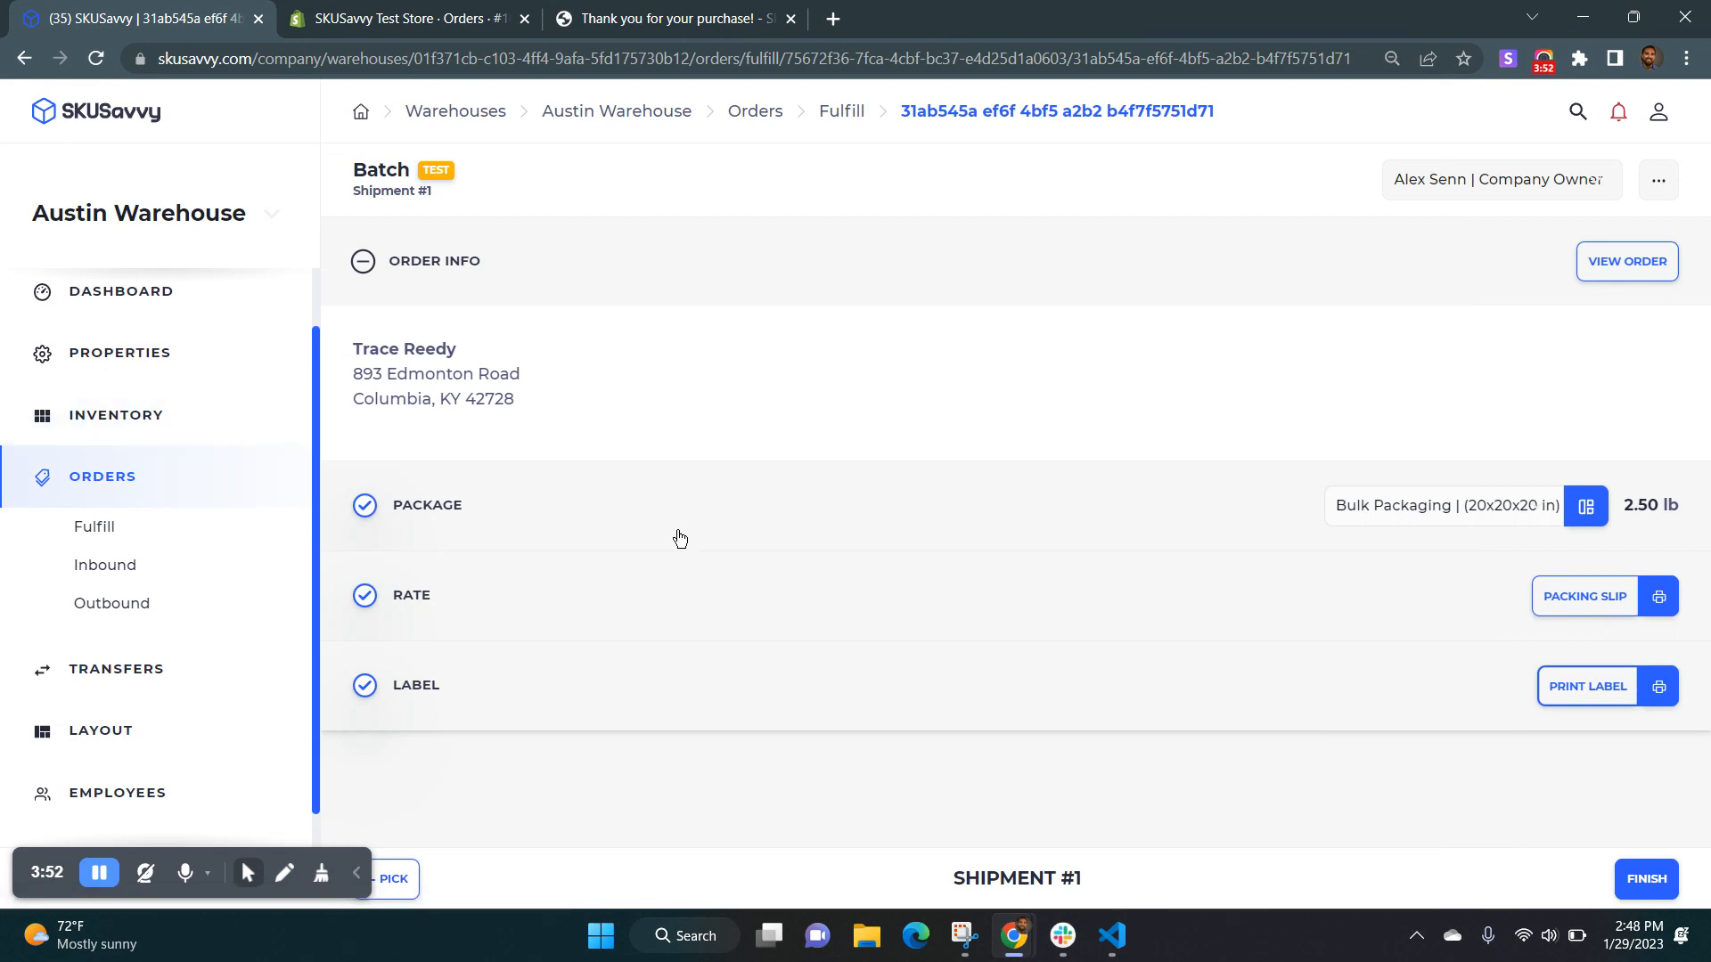
pyautogui.click(1647, 881)
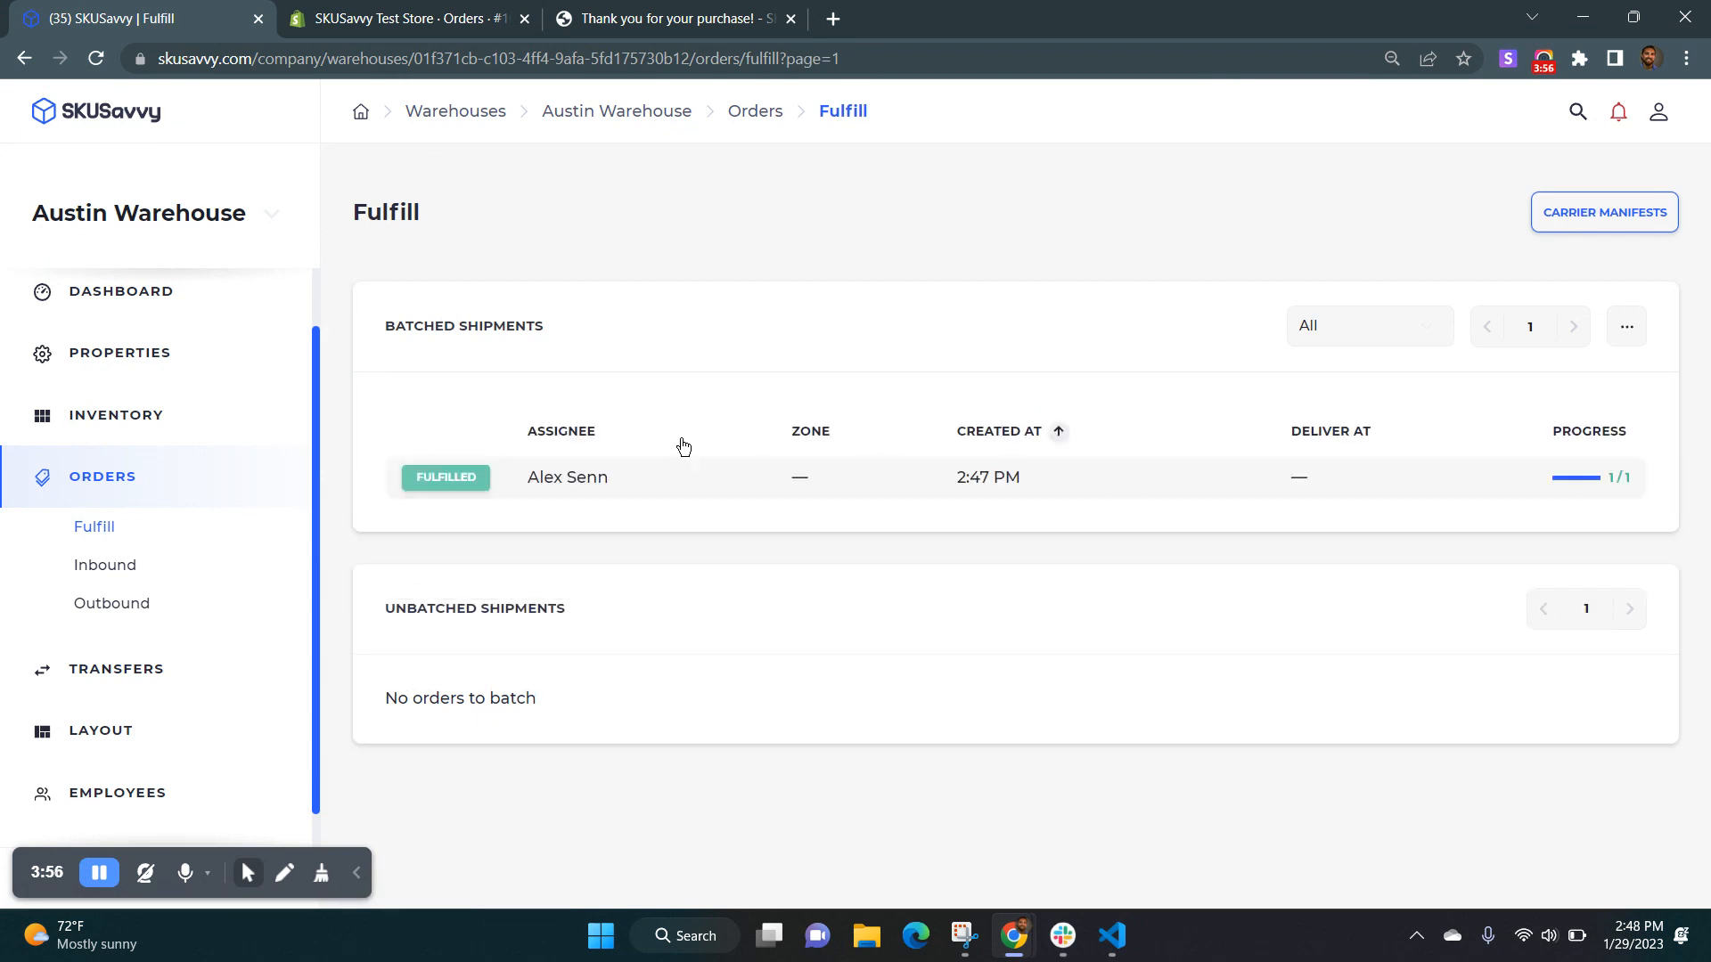
# Switch to the Shopify order and examine the location, tracking and items of its fulfillments.
pyautogui.click(397, 21)
pyautogui.scroll(-2, 805, 515)
pyautogui.scroll(-7, 804, 515)
pyautogui.scroll(4, 805, 515)
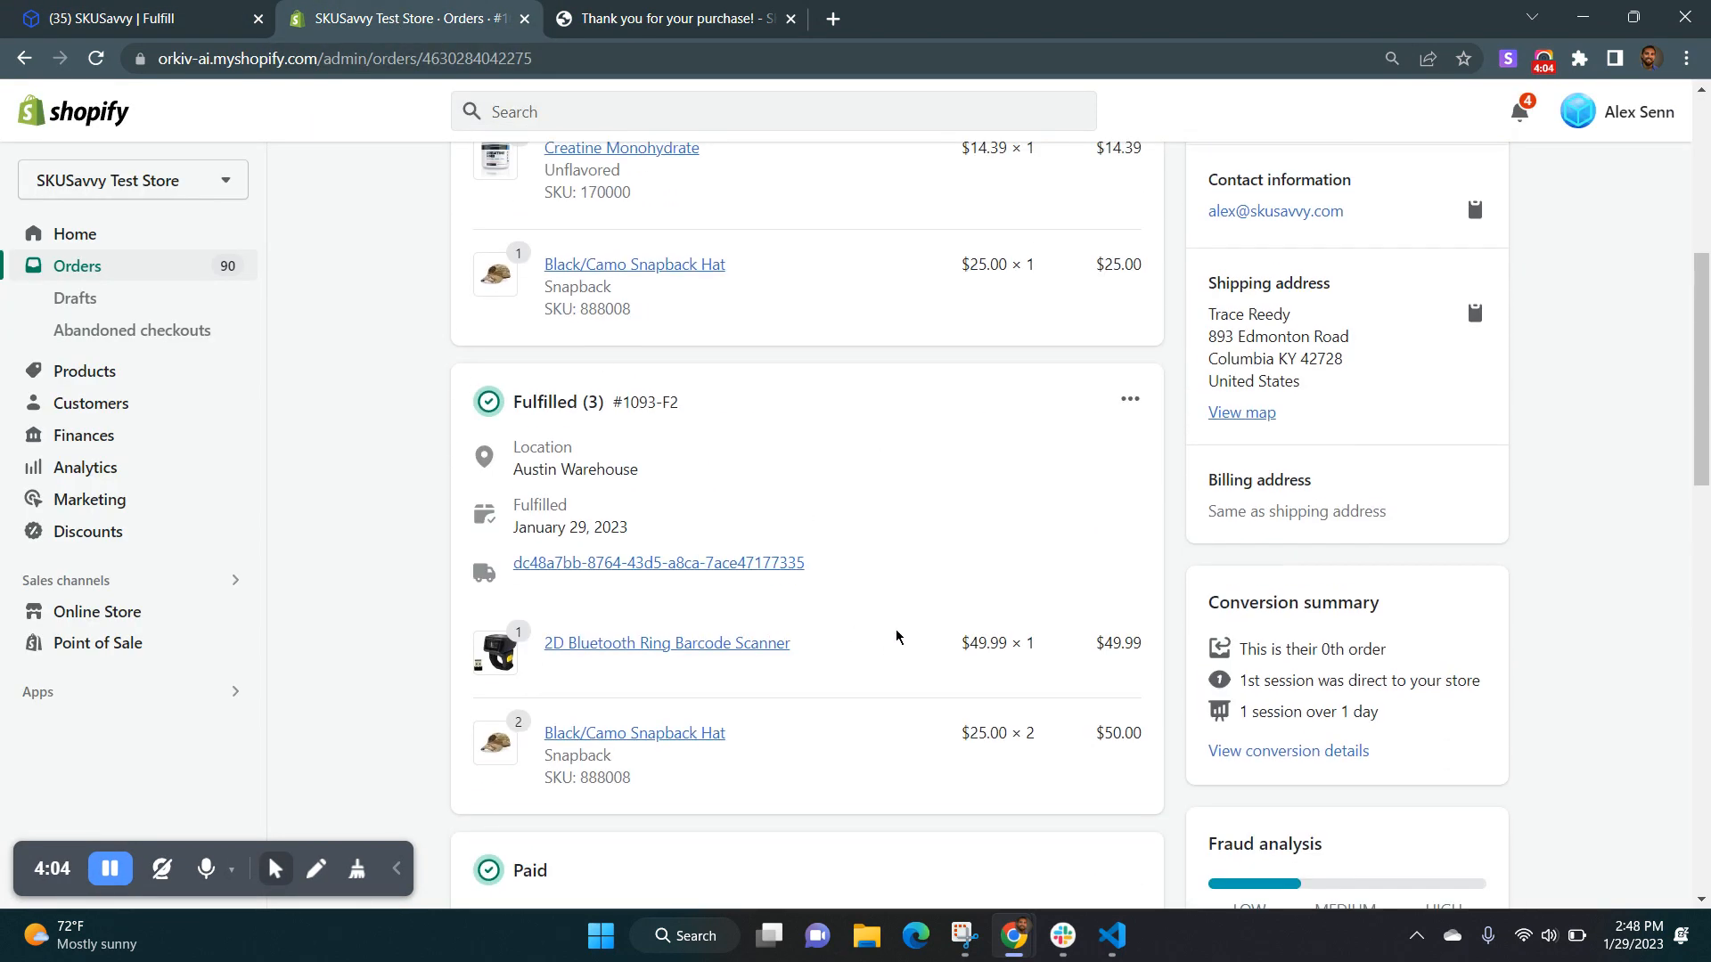
pyautogui.scroll(6, 887, 650)
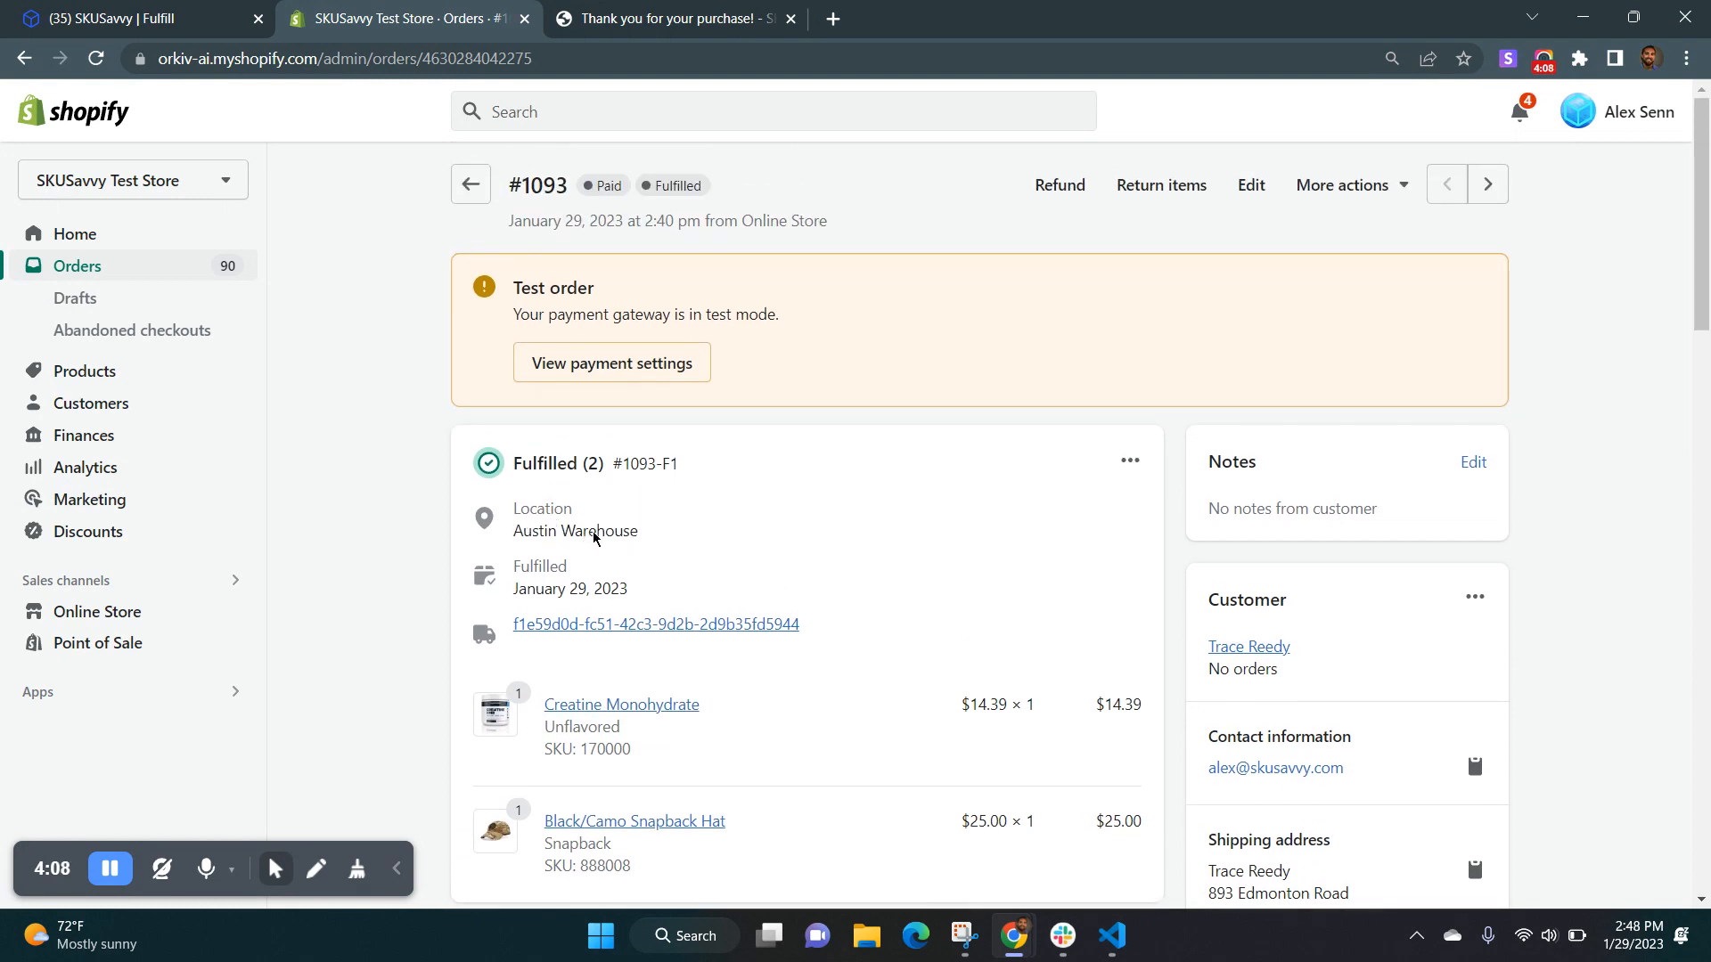
pyautogui.scroll(-1, 751, 587)
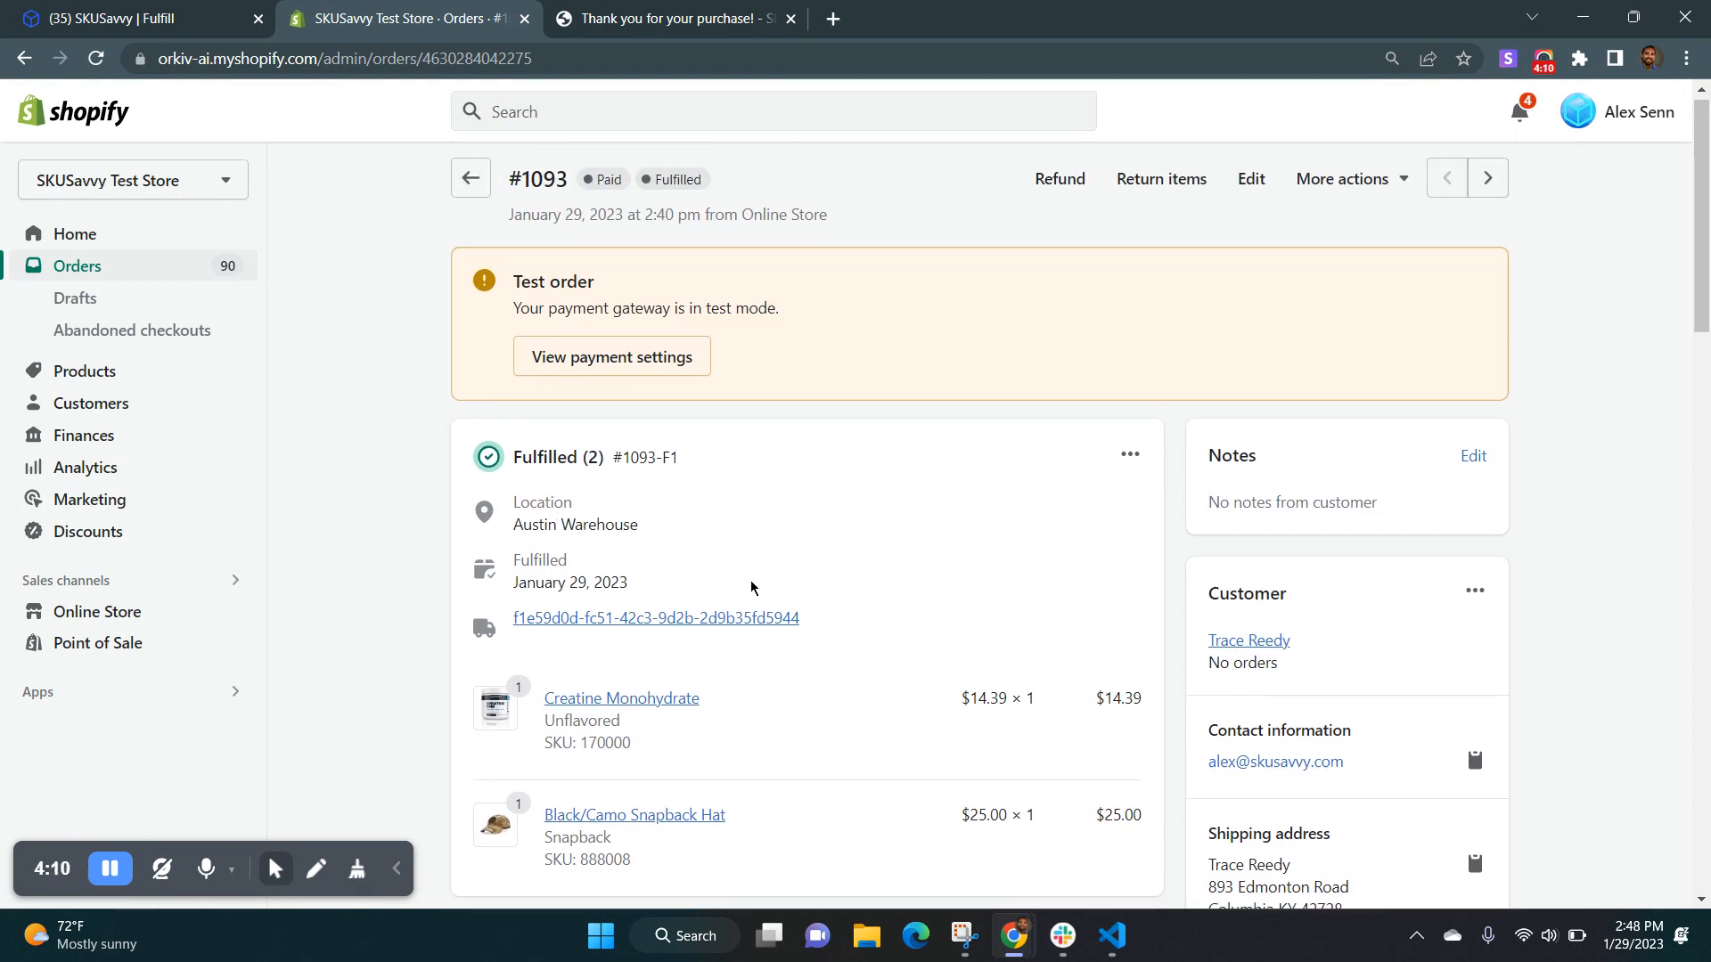
pyautogui.scroll(-6, 751, 587)
pyautogui.scroll(7, 836, 657)
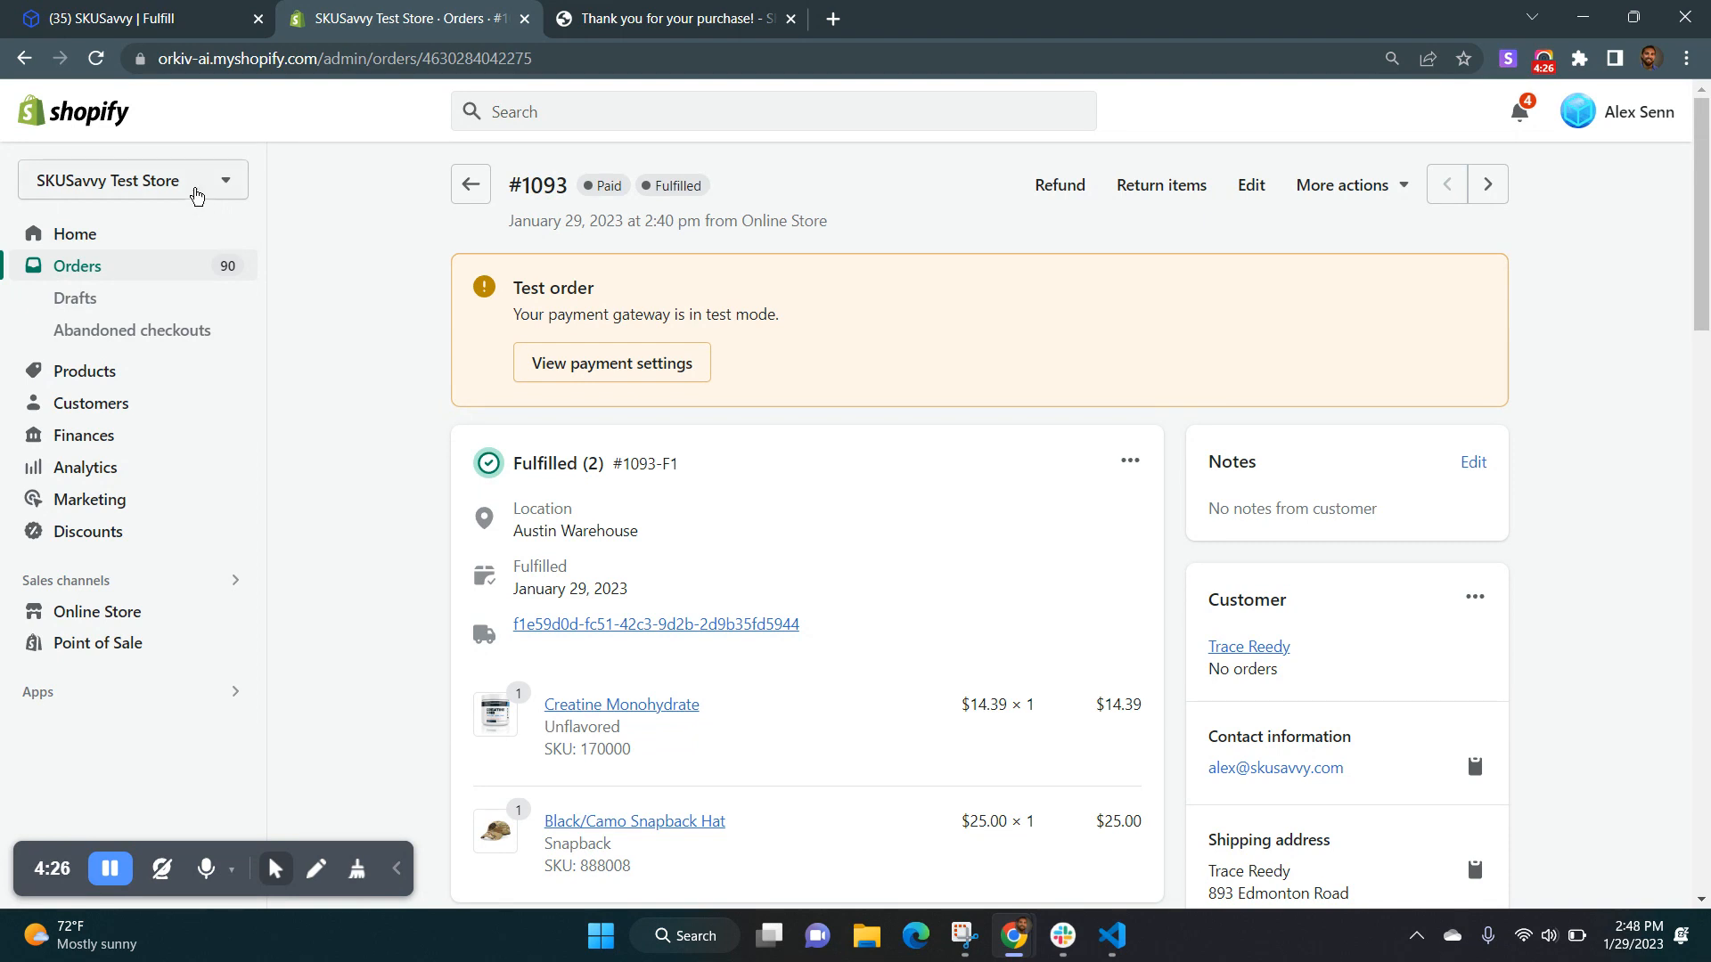
# View Austin Warehouse's layout in 3D in SKUSavvy, and return to the Shopify order.
pyautogui.click(188, 28)
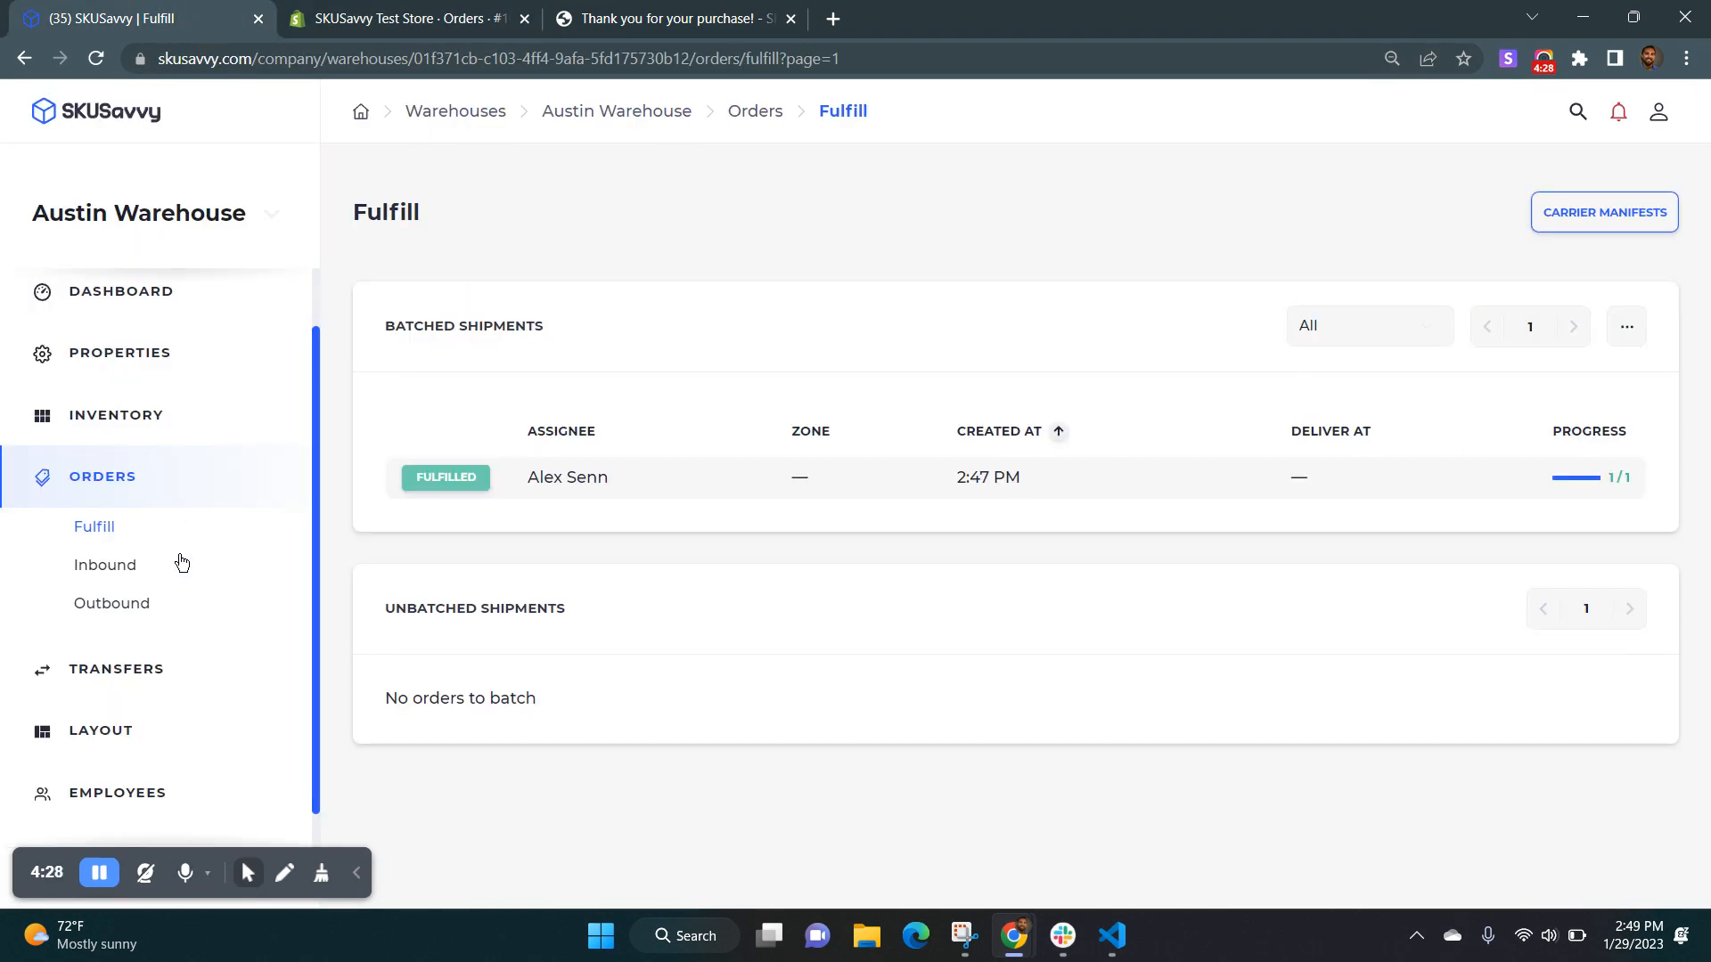
pyautogui.scroll(-1, 186, 624)
pyautogui.click(189, 693)
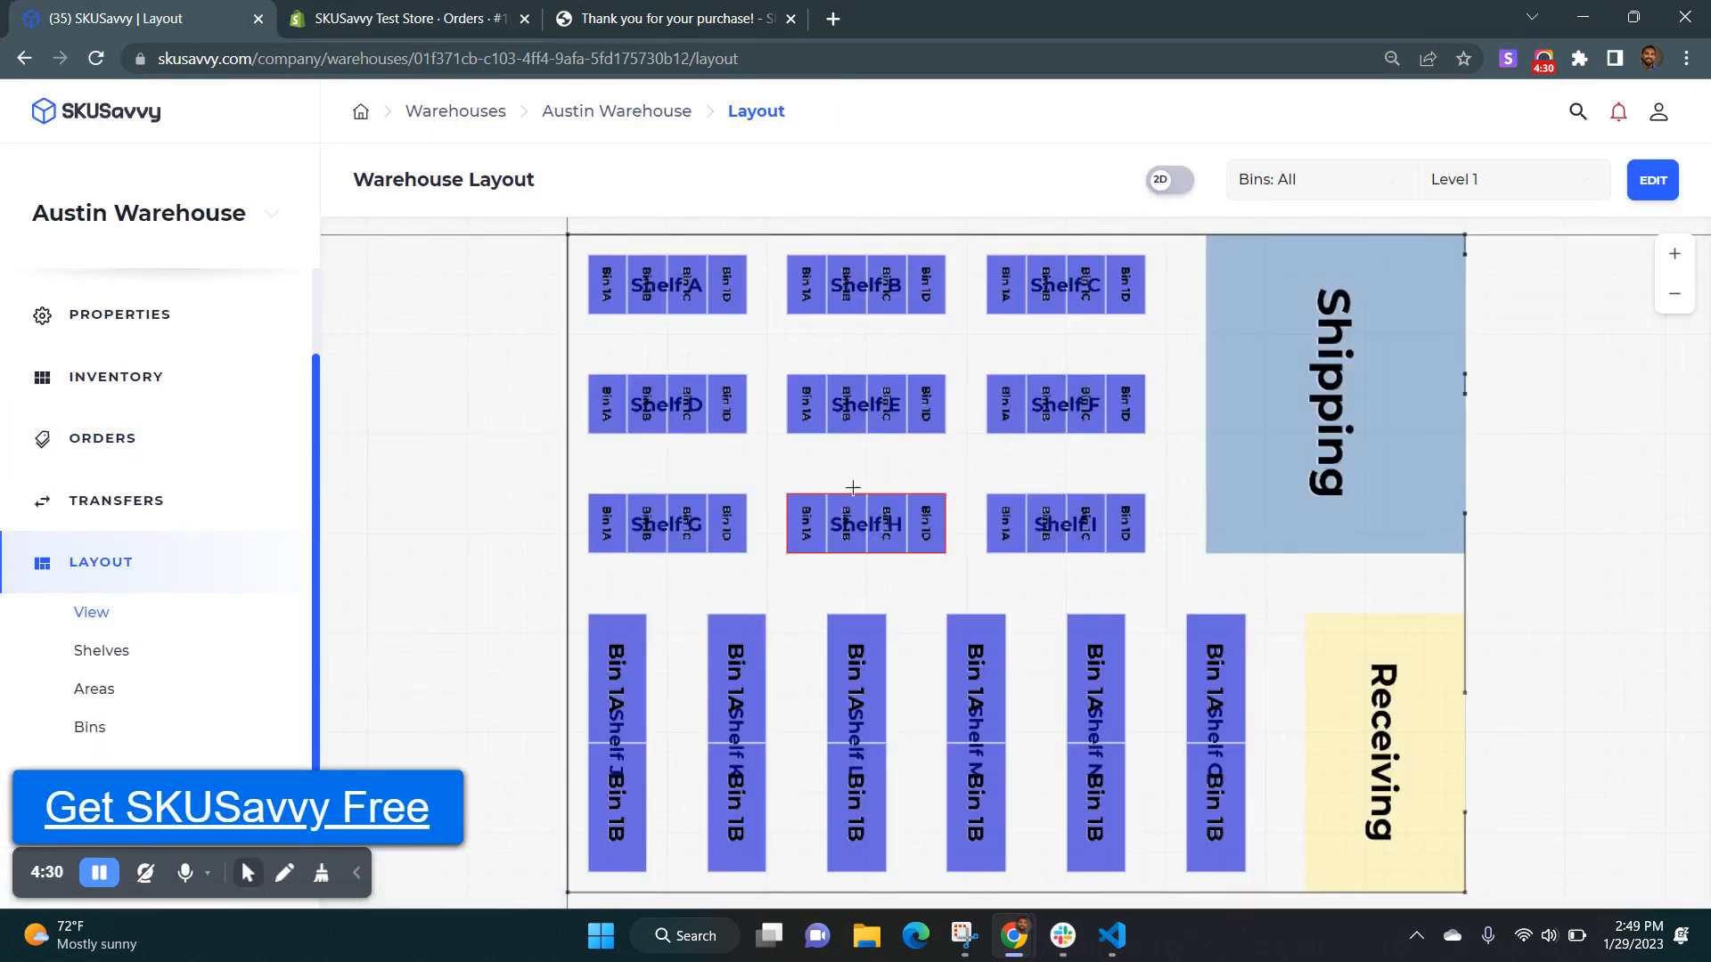
pyautogui.click(1191, 183)
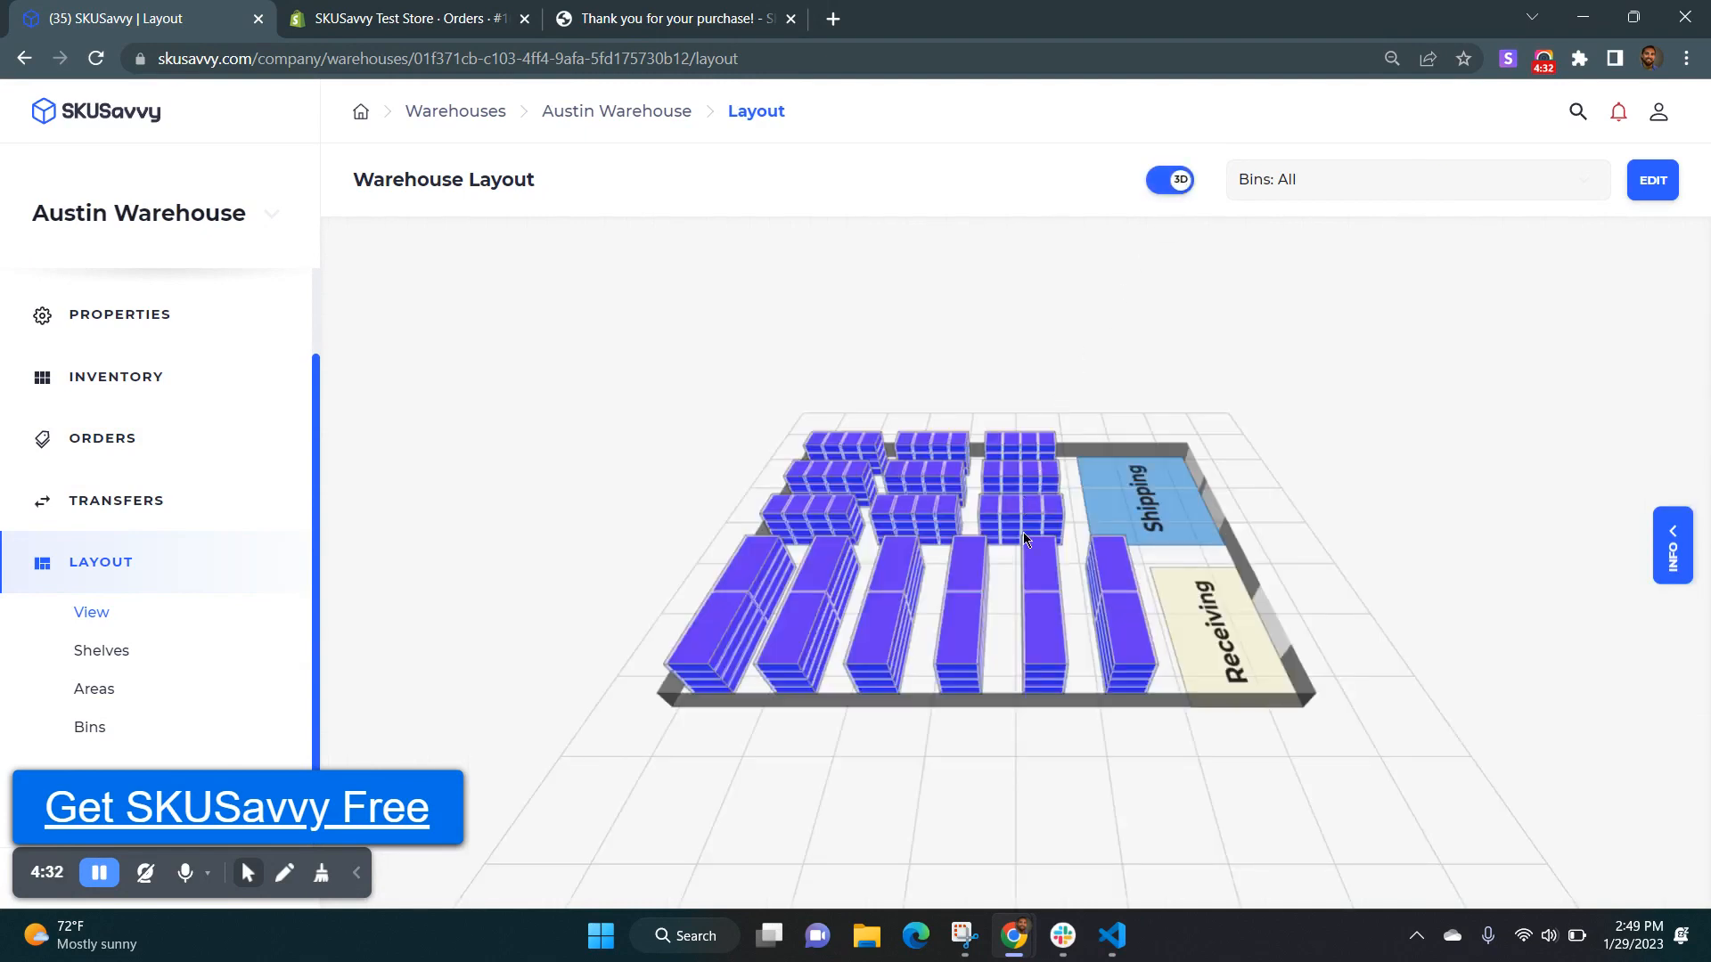
pyautogui.scroll(5, 1023, 532)
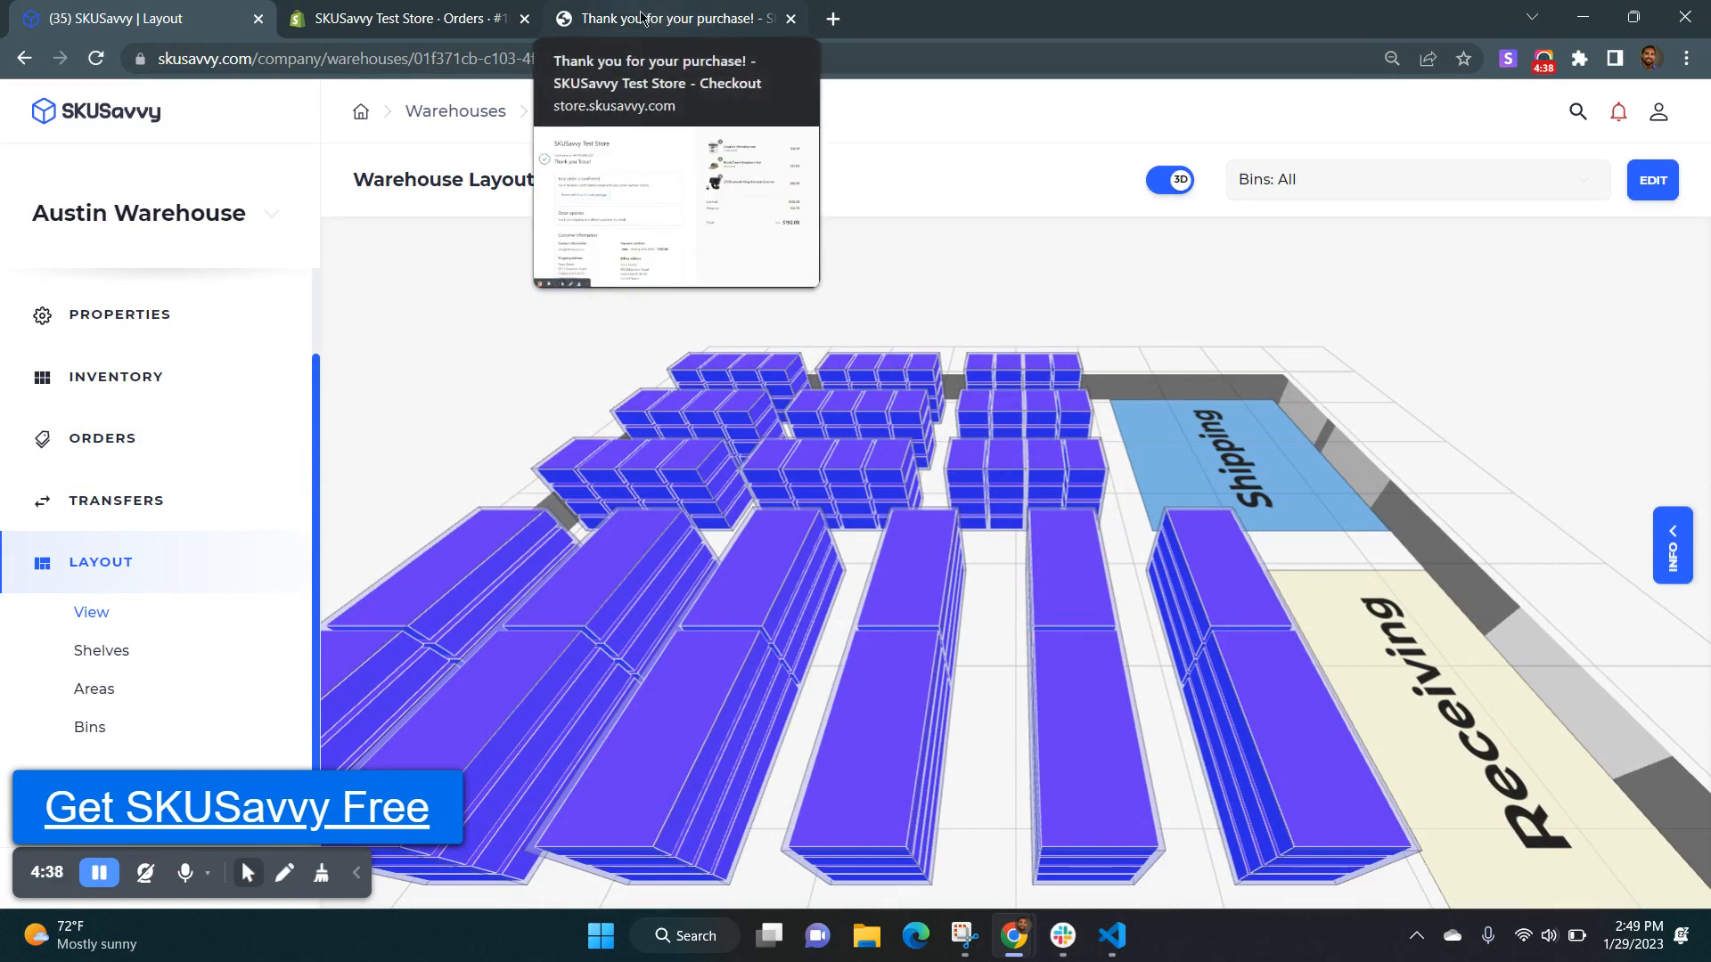
pyautogui.click(409, 14)
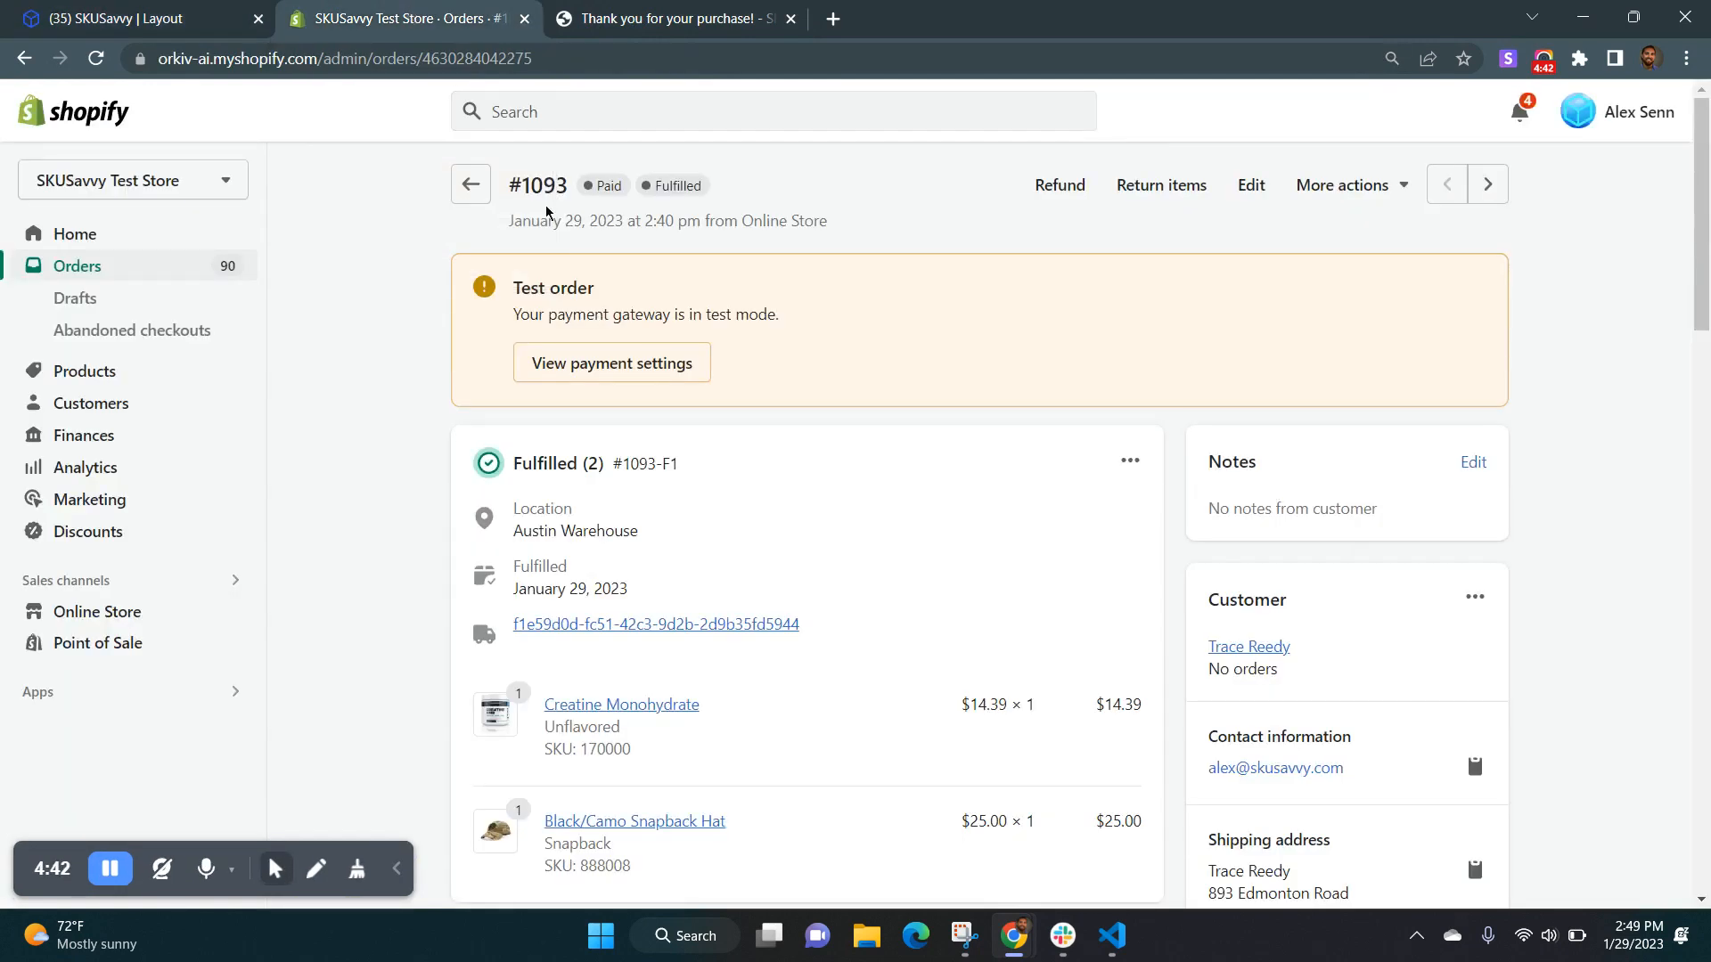